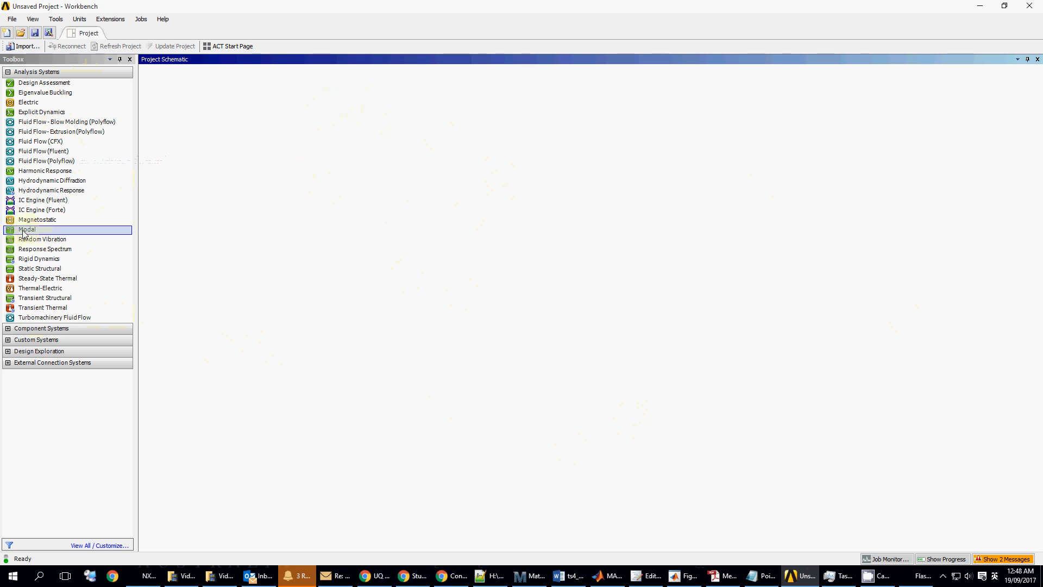
- Add a standalone Modal system to the Workbench schematic and open its Geometry in DesignModeler
{"action": "left_click_drag", "start_coordinate": [24, 234], "coordinate": [47, 240]}
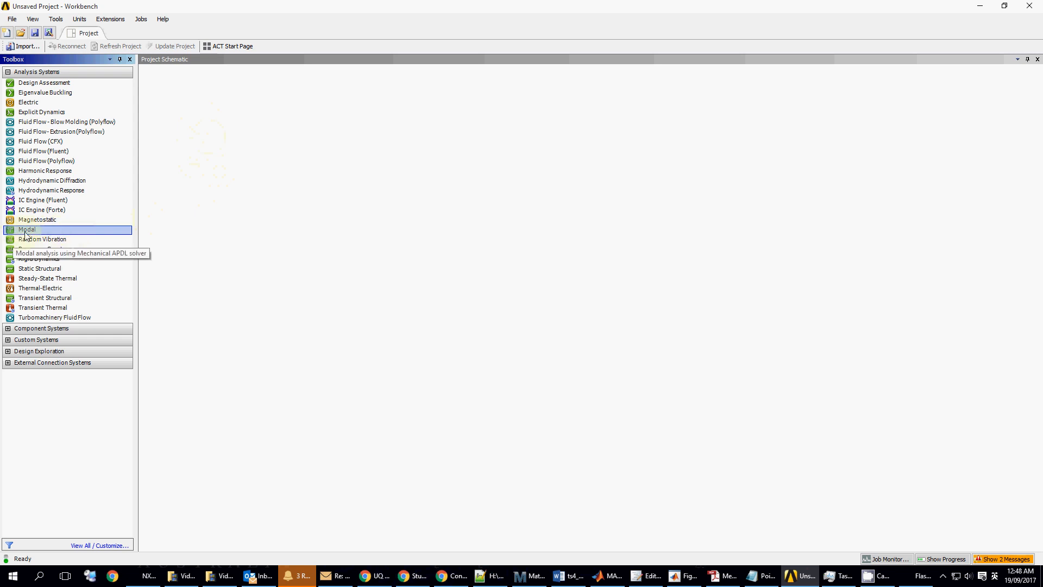
{"action": "left_click_drag", "start_coordinate": [33, 232], "coordinate": [220, 126]}
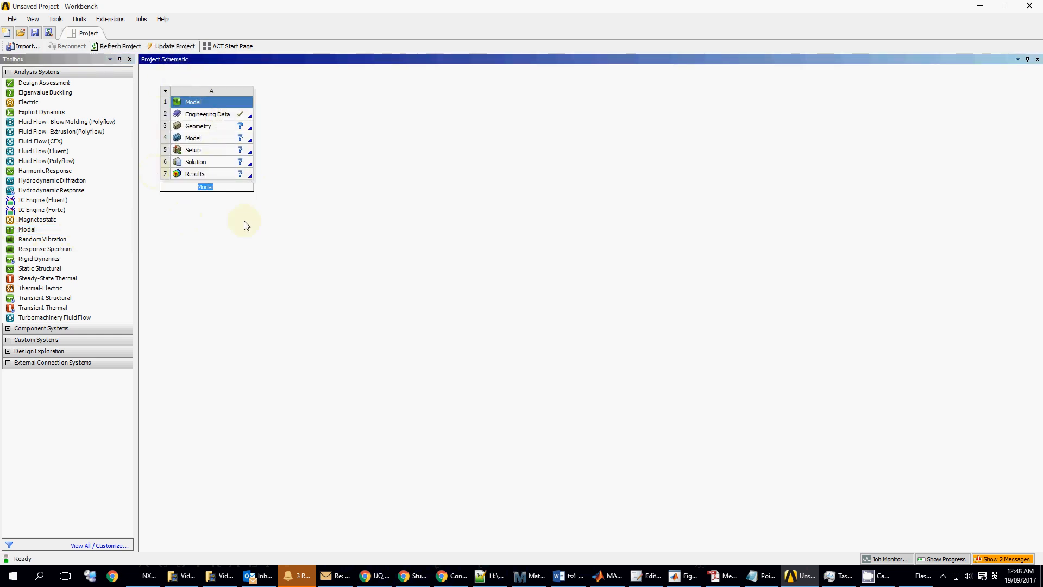
{"action": "double_click", "coordinate": [202, 127]}
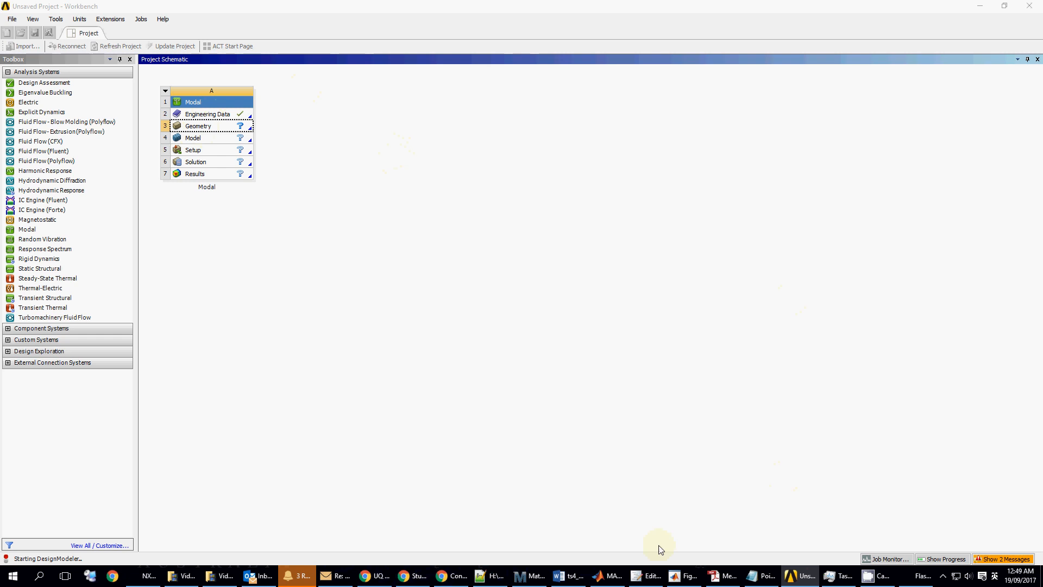
{"action": "mouse_move", "coordinate": [565, 580]}
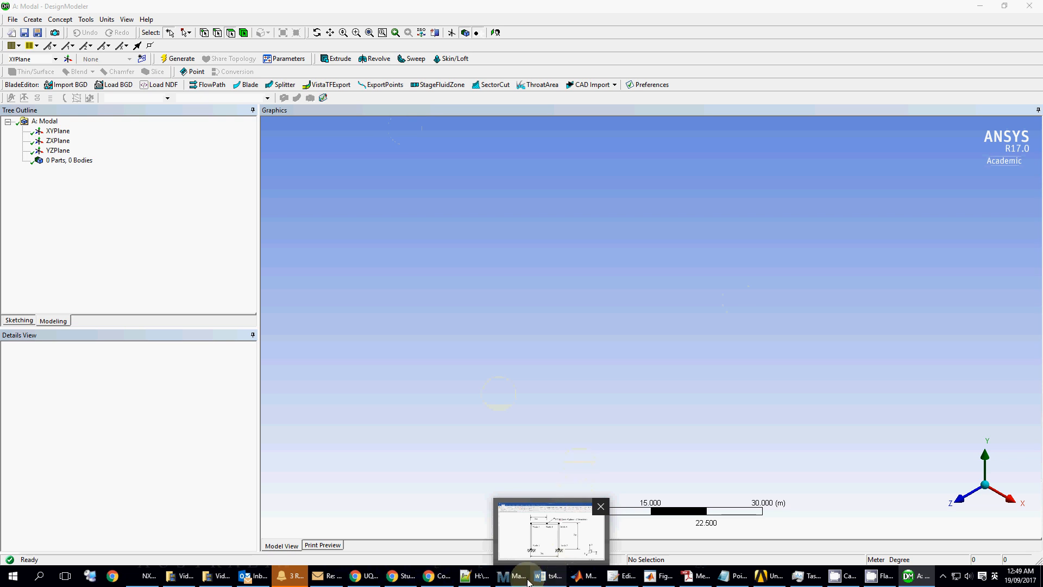
{"action": "left_click", "coordinate": [548, 576]}
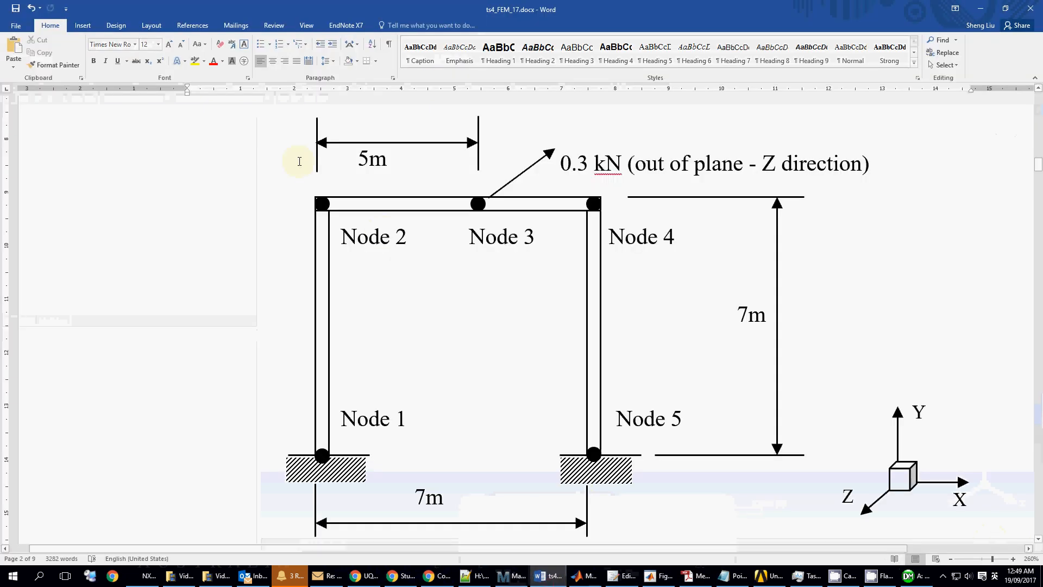
{"action": "left_click", "coordinate": [910, 576]}
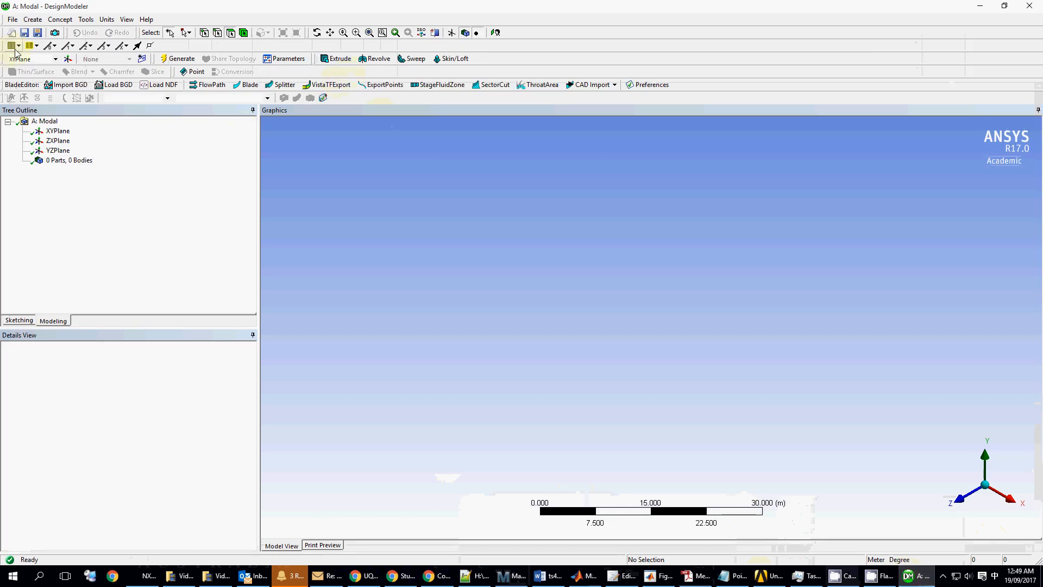
- Create a Point1 feature that reads from a coordinates file, and bring up Points.txt in Notepad
{"action": "left_click", "coordinate": [194, 72]}
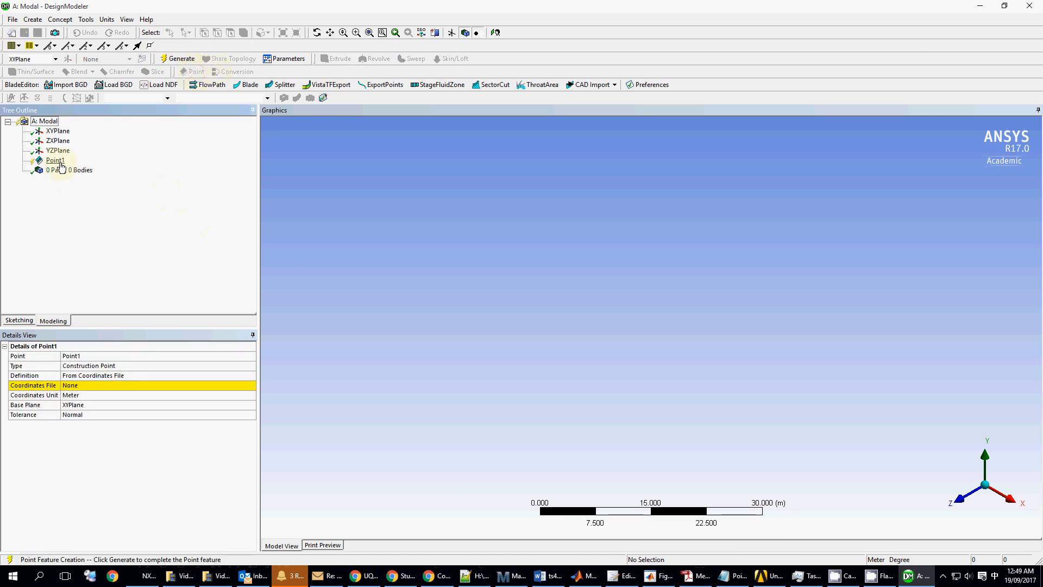
{"action": "left_click", "coordinate": [61, 162]}
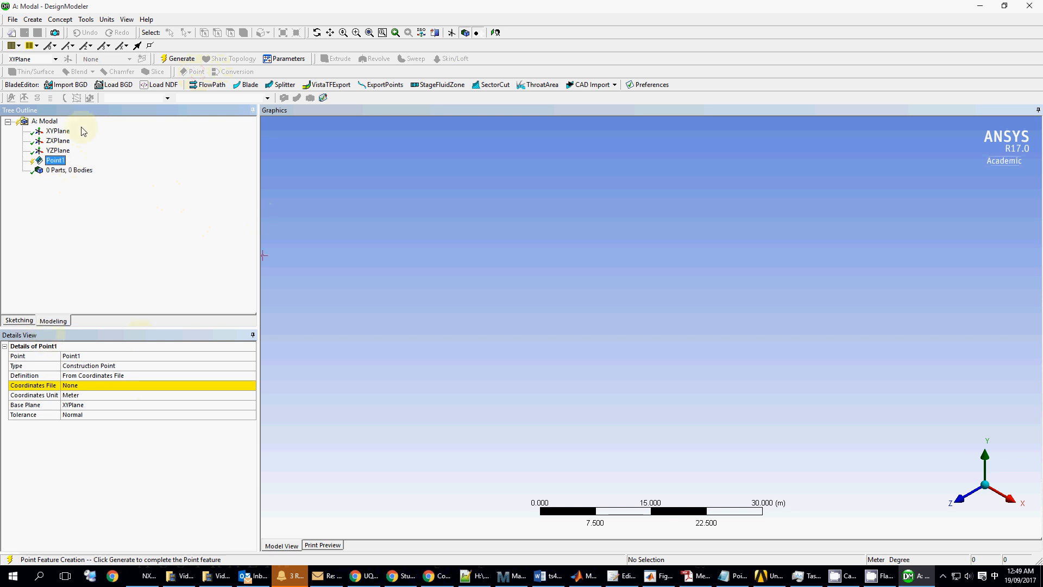
{"action": "left_click", "coordinate": [155, 387]}
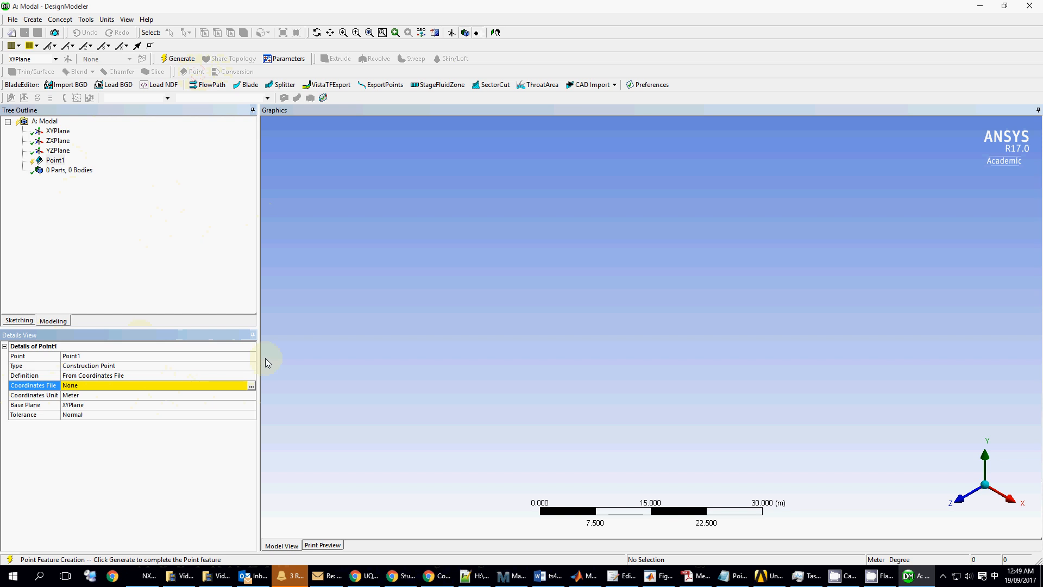
{"action": "left_click", "coordinate": [732, 582]}
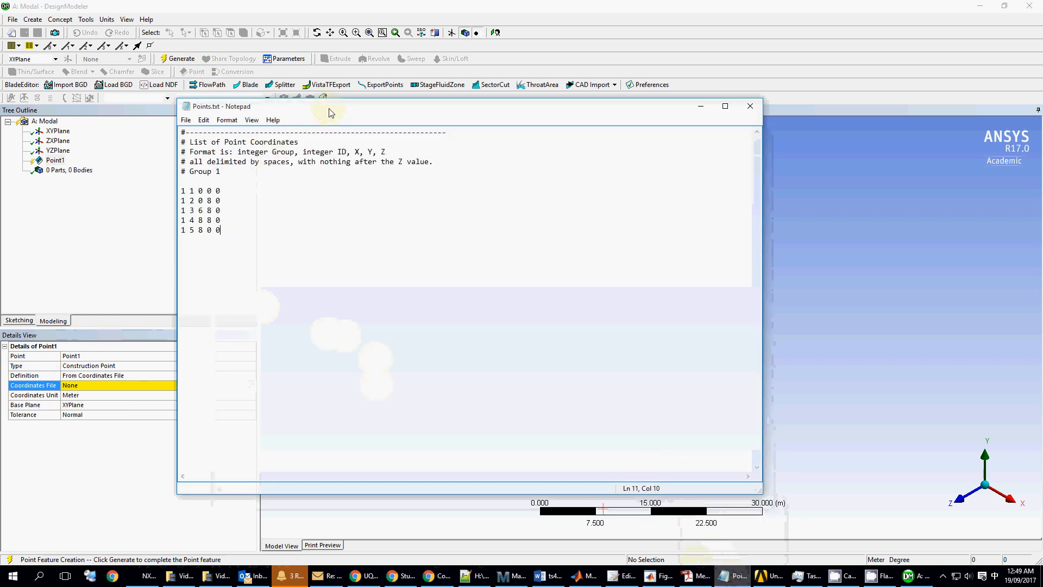
- Move Notepad aside to review the five Points.txt coordinates, then close it
{"action": "left_click_drag", "start_coordinate": [329, 108], "coordinate": [504, 106]}
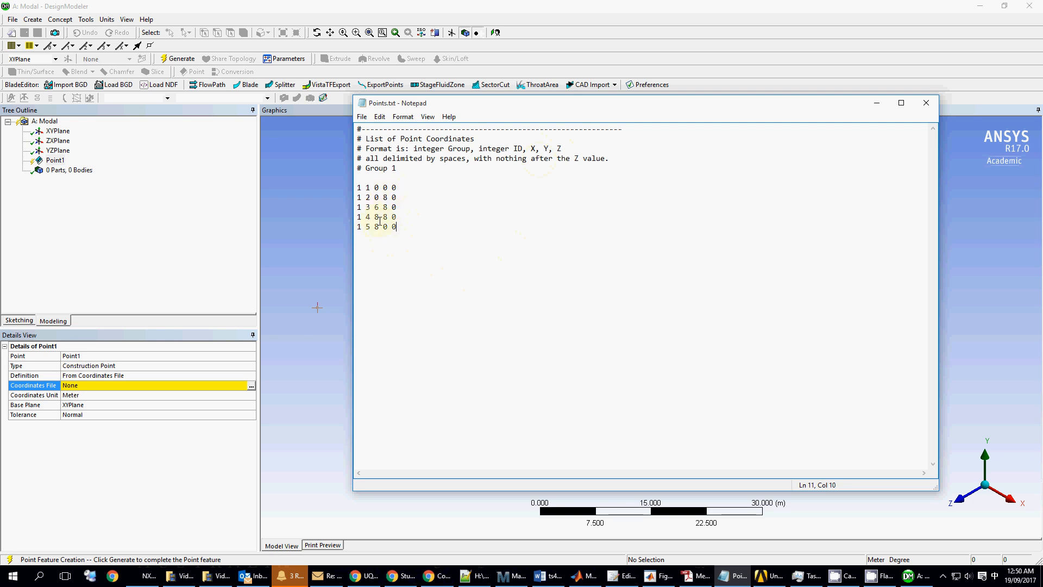
{"action": "left_click", "coordinate": [926, 103]}
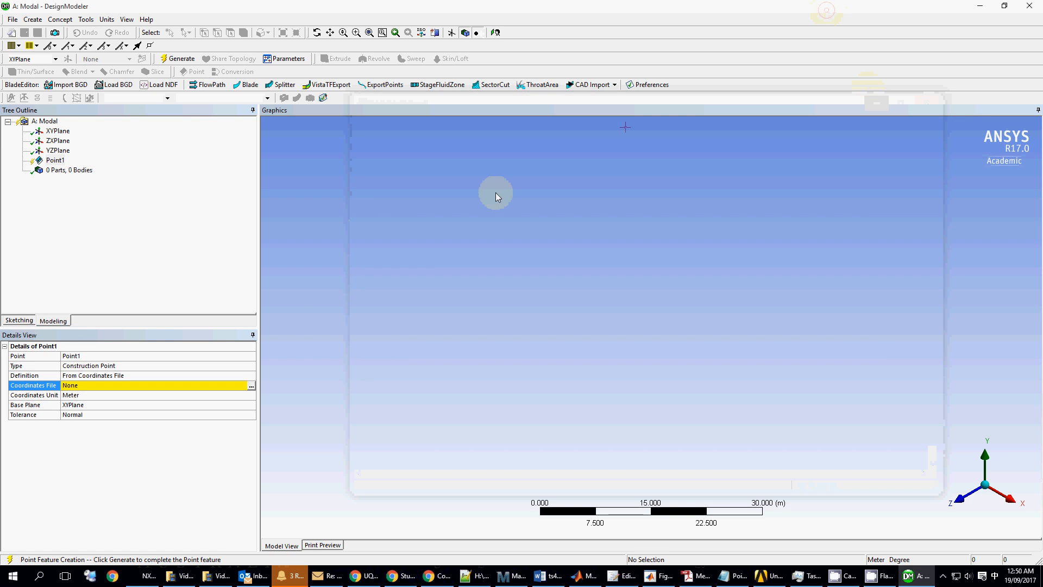
- Load Points.txt into Point1, generate the five points, and view them normal to the XY plane
{"action": "left_click", "coordinate": [251, 386]}
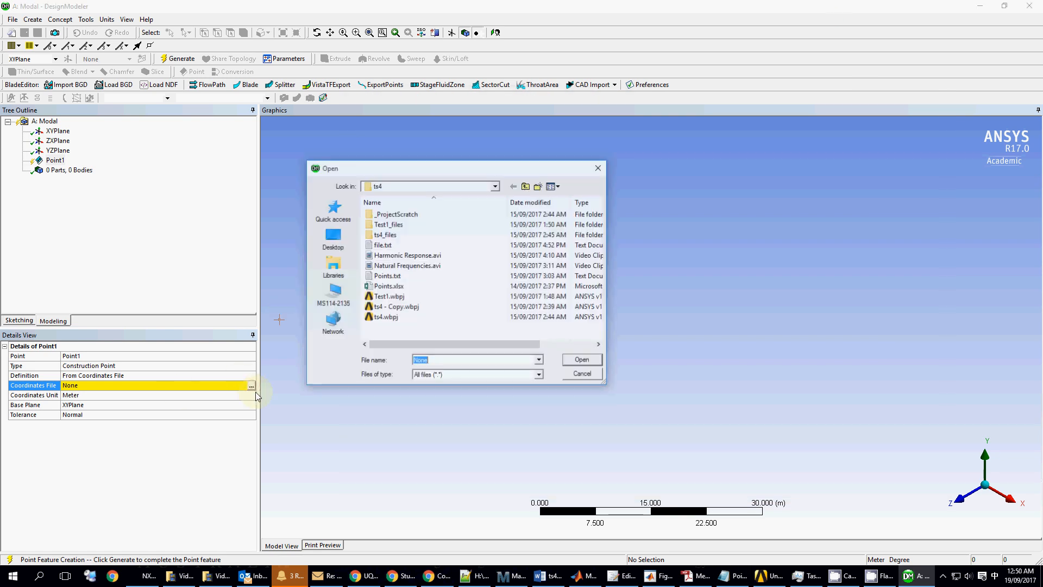
{"action": "left_click", "coordinate": [387, 276]}
{"action": "left_click", "coordinate": [582, 360]}
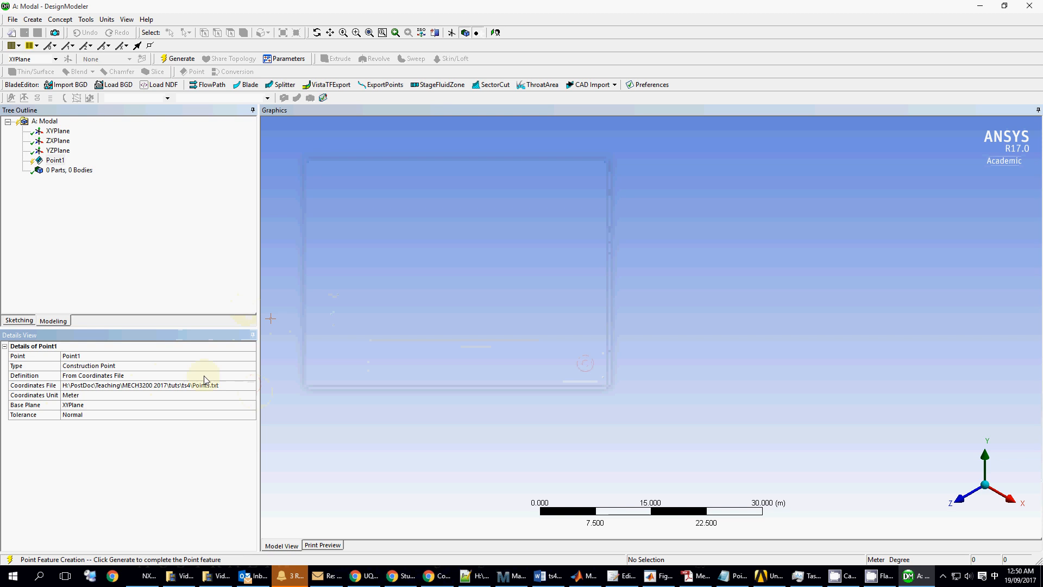
{"action": "left_click", "coordinate": [179, 59]}
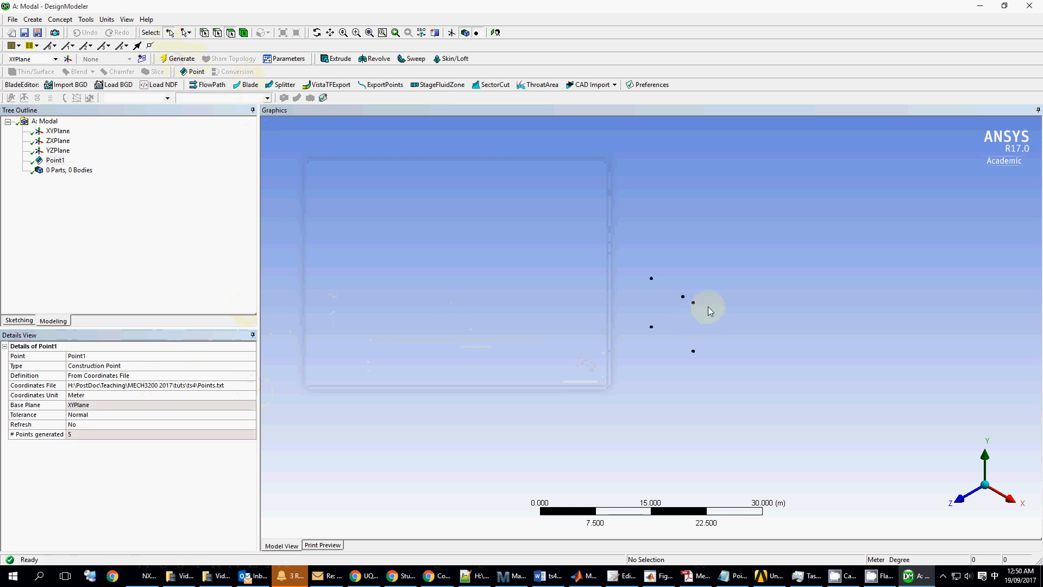
{"action": "left_click", "coordinate": [959, 498]}
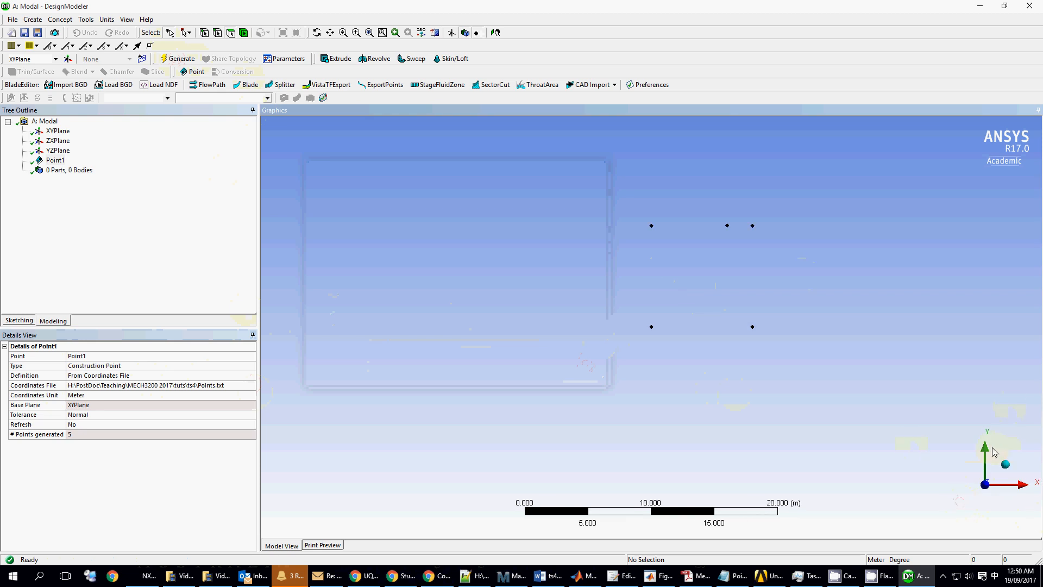
{"action": "left_click", "coordinate": [1006, 464]}
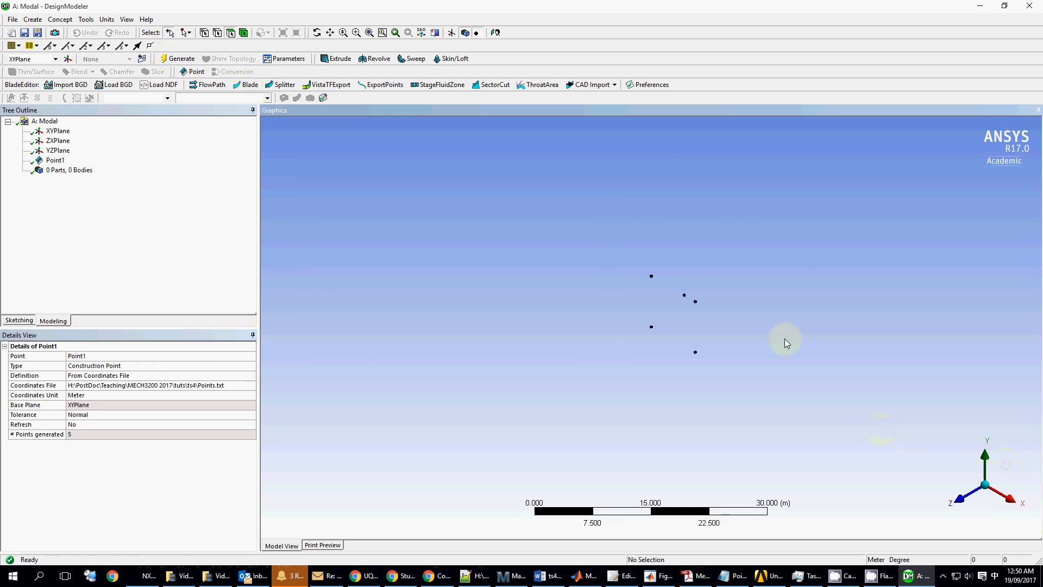
{"action": "left_click", "coordinate": [960, 499]}
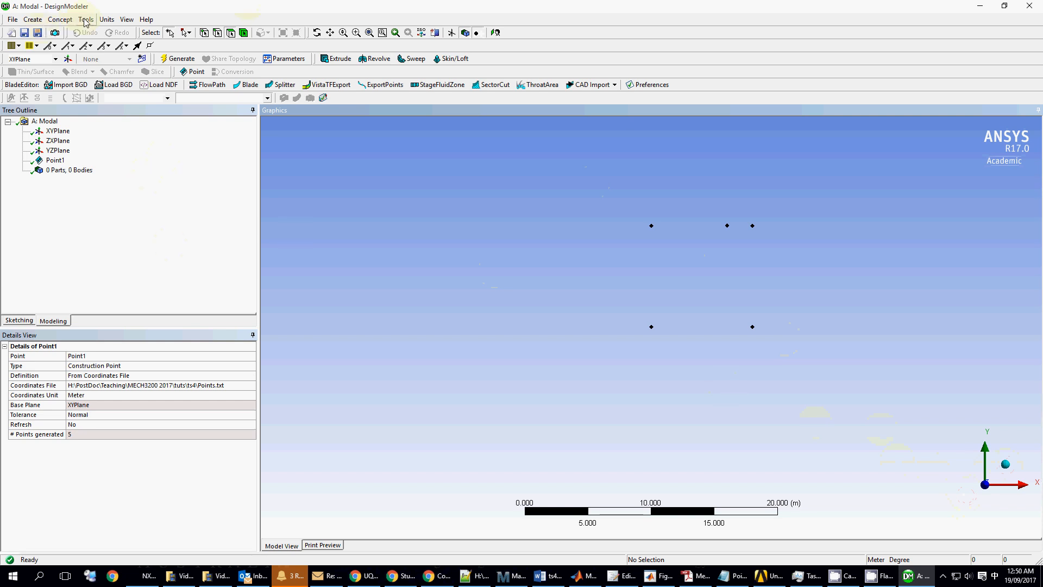
- Start a Lines From Points feature from the Concept menu
{"action": "left_click", "coordinate": [61, 20]}
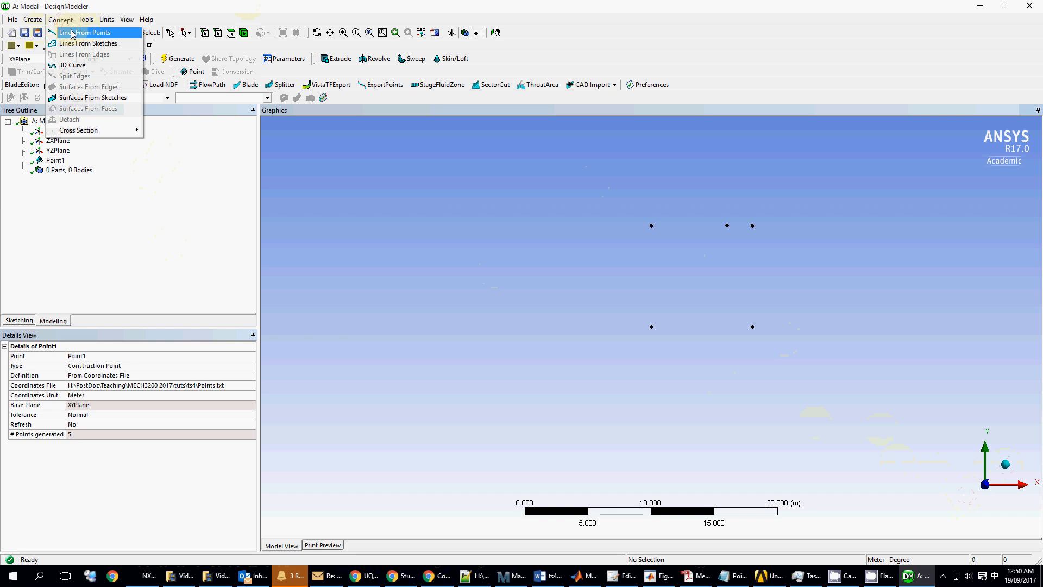
{"action": "left_click", "coordinate": [72, 33]}
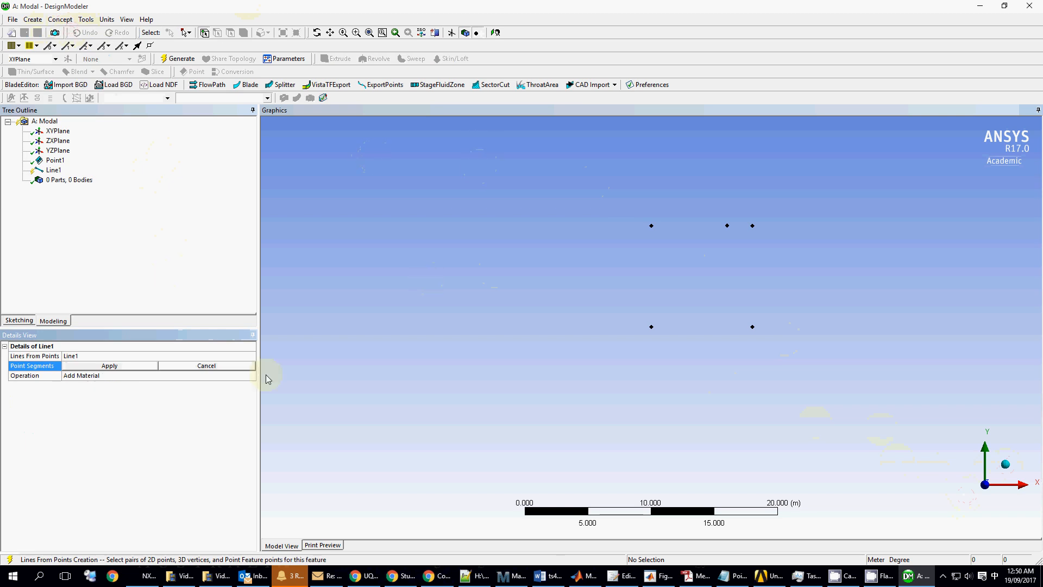
{"action": "left_click", "coordinate": [57, 22]}
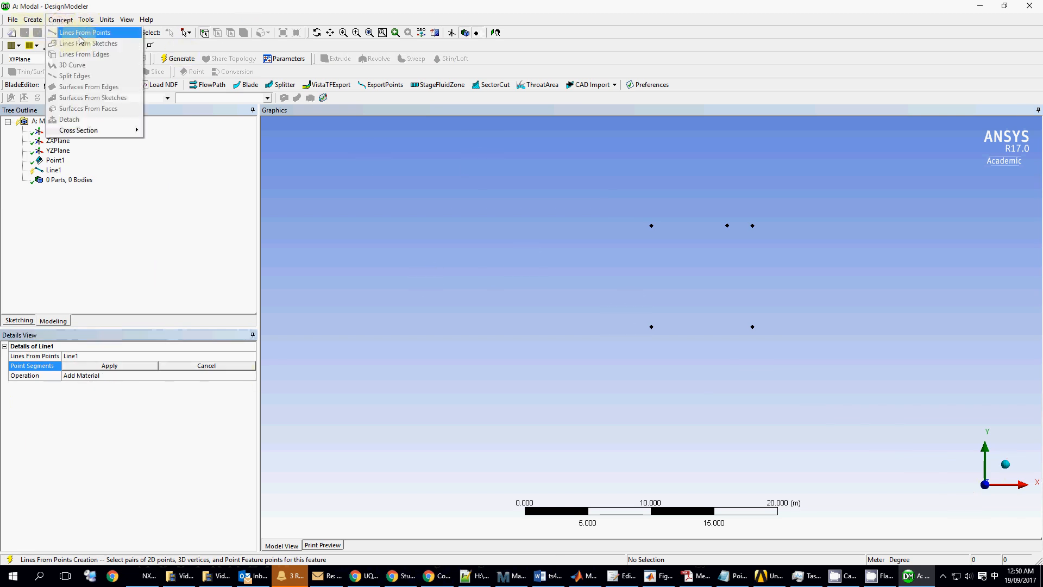
{"action": "left_click", "coordinate": [68, 20]}
{"action": "left_click", "coordinate": [68, 20]}
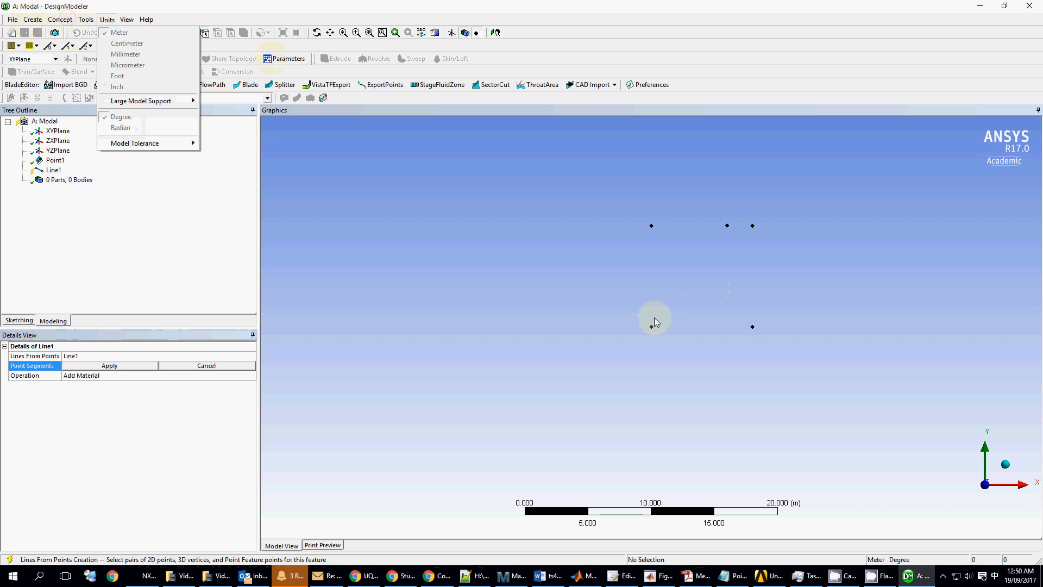
{"action": "left_click", "coordinate": [630, 18]}
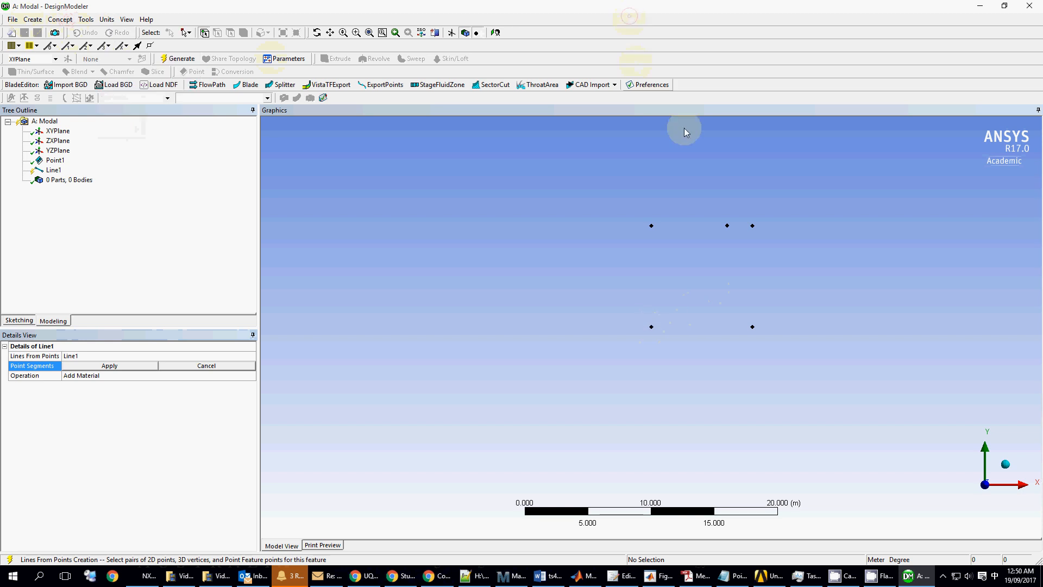
{"action": "left_click", "coordinate": [653, 328]}
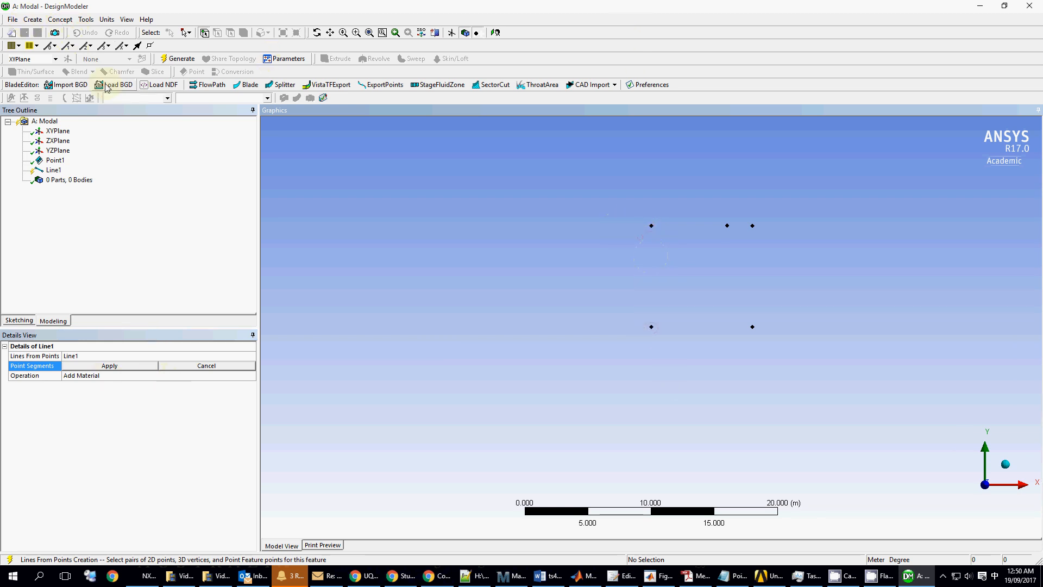
{"action": "left_click", "coordinate": [60, 19]}
{"action": "left_click", "coordinate": [60, 20]}
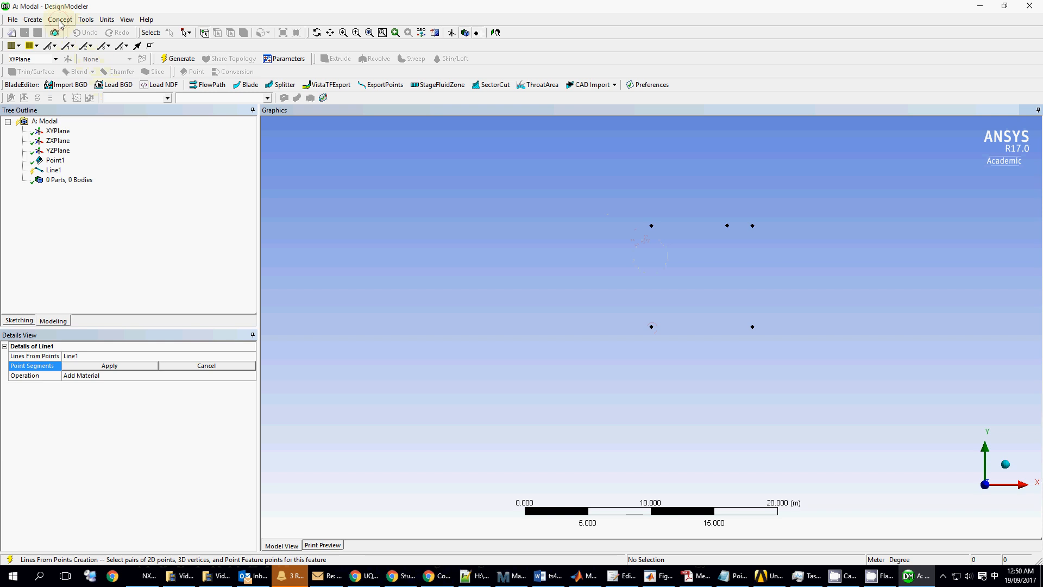
- Apply one Line1 segment from the lower-left to the upper-left point as the first column
{"action": "left_click", "coordinate": [133, 367]}
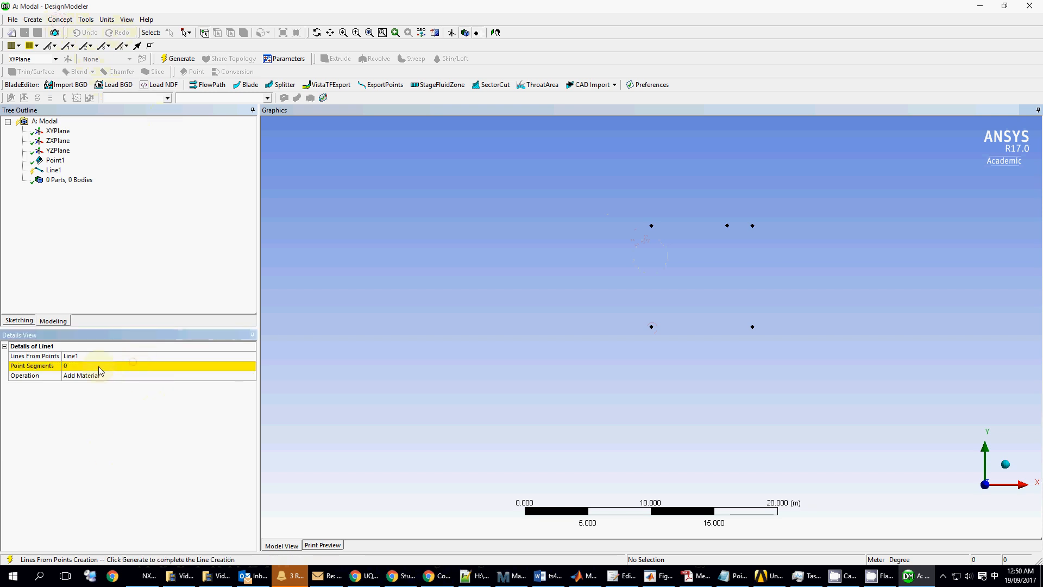
{"action": "left_click", "coordinate": [94, 367]}
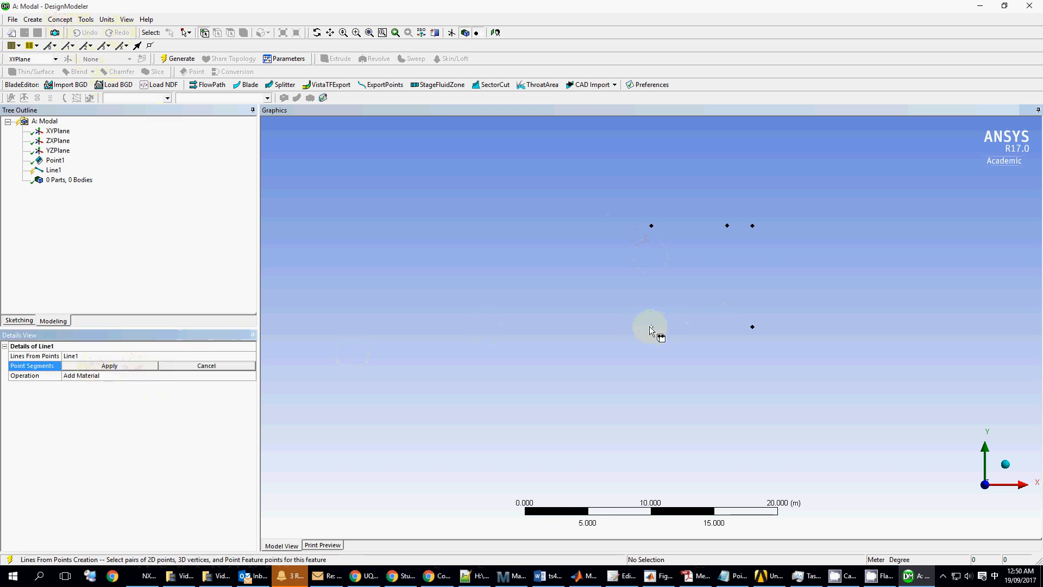
{"action": "left_click", "coordinate": [652, 328]}
{"action": "left_click", "coordinate": [652, 227]}
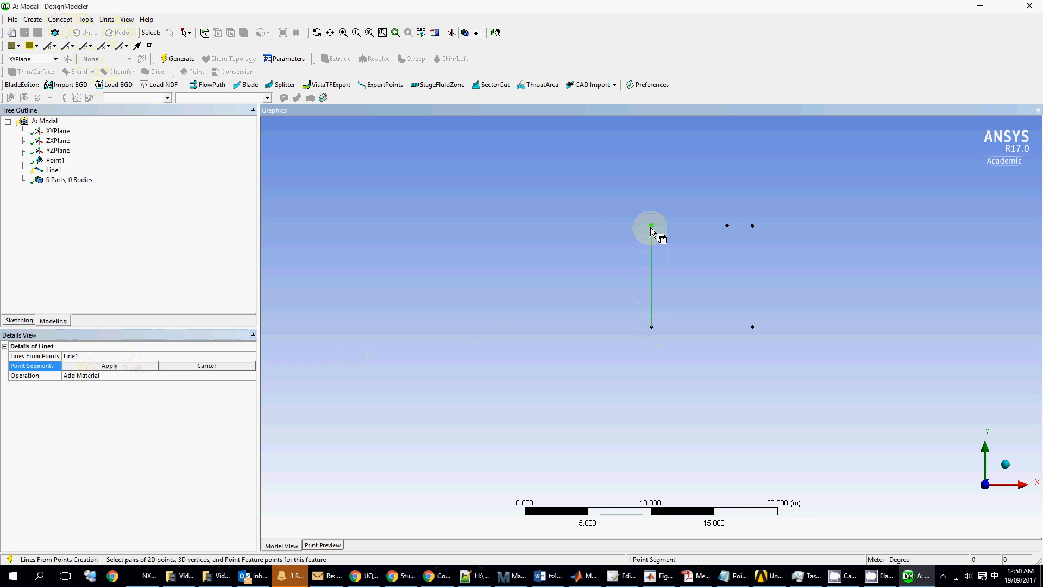
{"action": "left_click", "coordinate": [140, 365]}
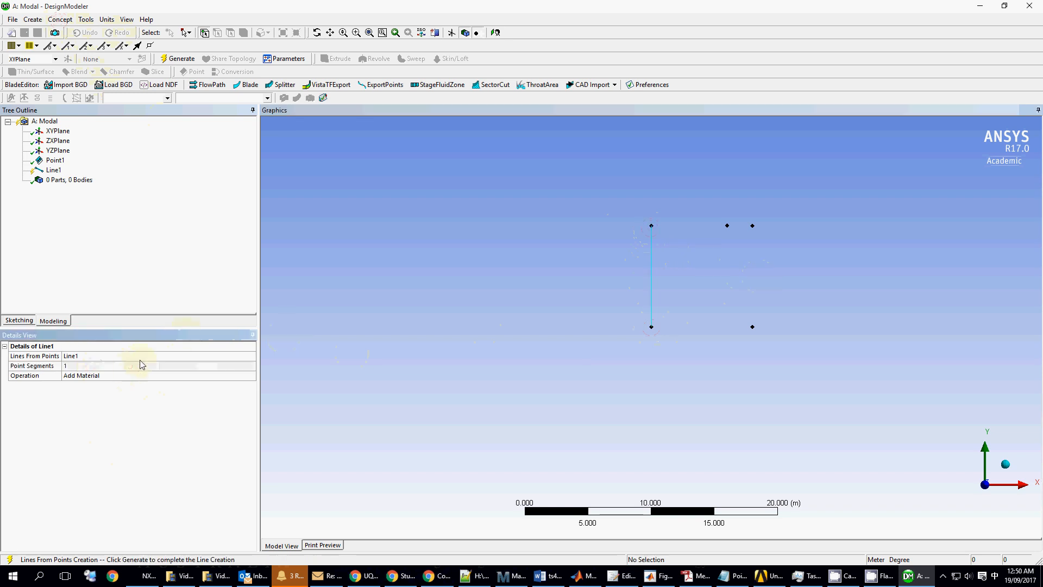
- Generate Line1, then create and generate Line2 from the bottom-right to top-right point
{"action": "left_click", "coordinate": [60, 19]}
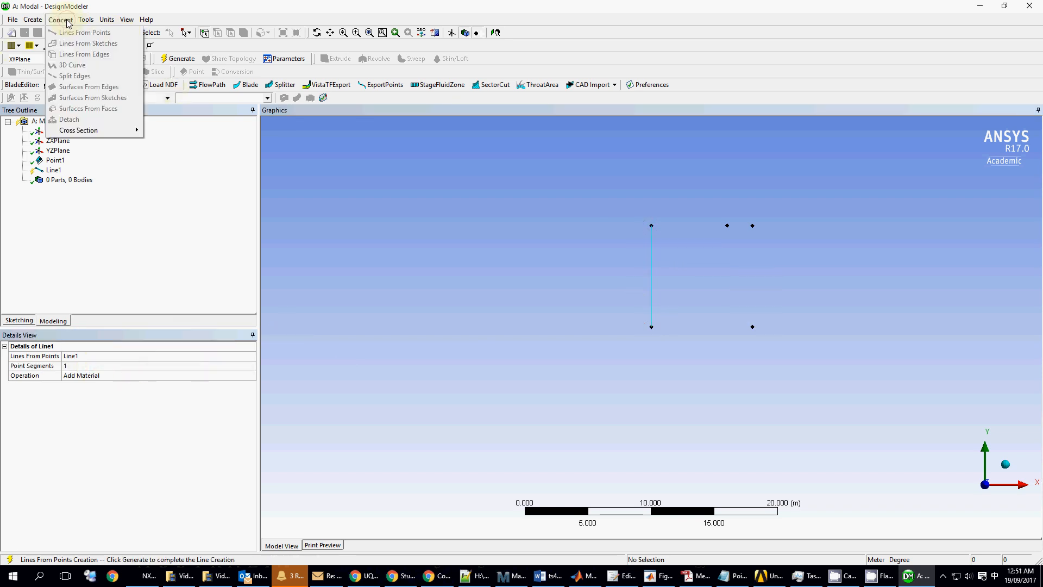
{"action": "left_click", "coordinate": [82, 33]}
{"action": "left_click", "coordinate": [178, 59]}
{"action": "left_click", "coordinate": [59, 19]}
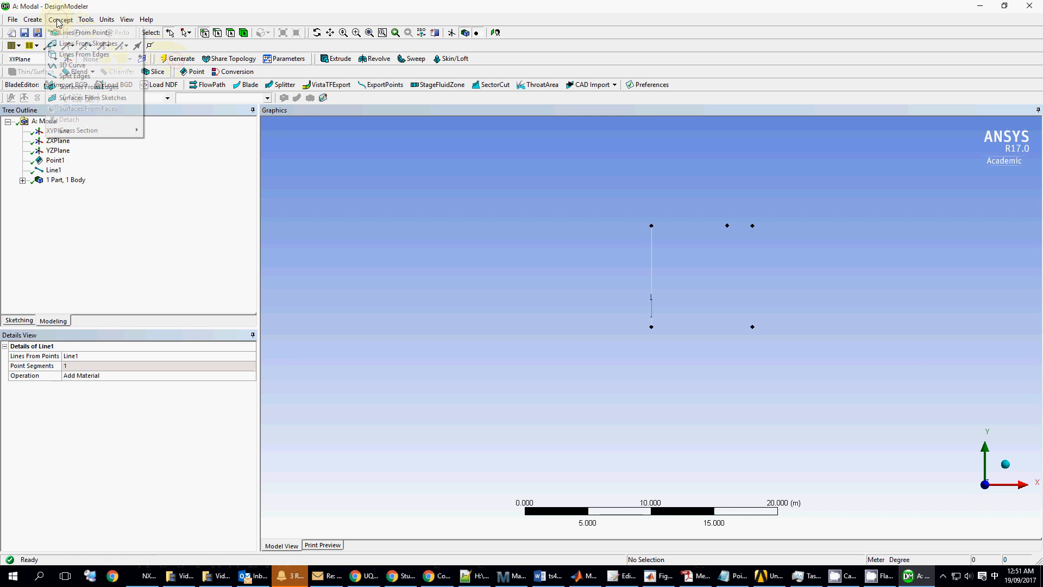
{"action": "left_click", "coordinate": [69, 33]}
{"action": "left_click", "coordinate": [752, 327]}
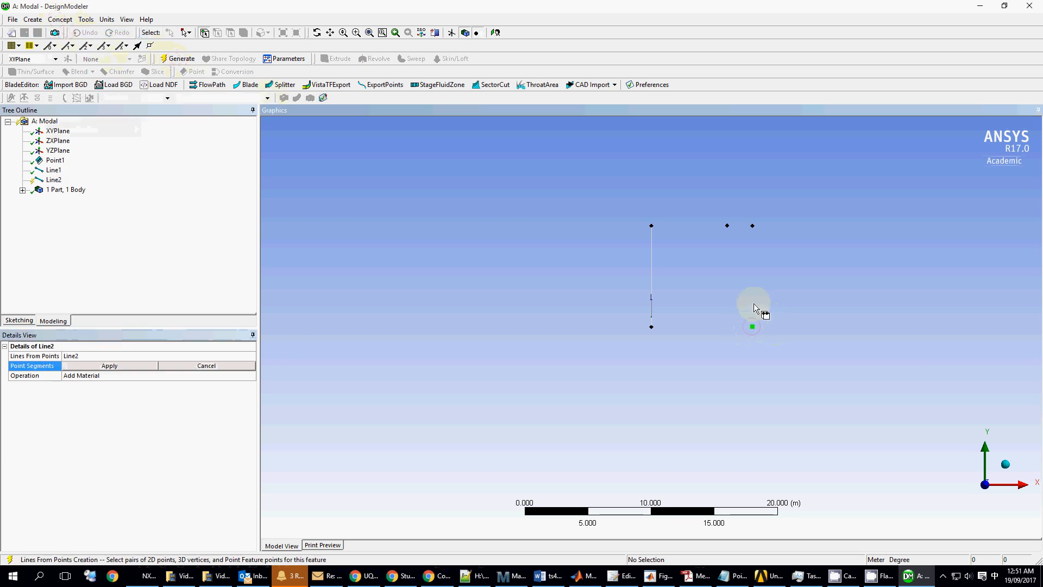
{"action": "left_click", "coordinate": [754, 240]}
{"action": "left_click", "coordinate": [490, 232]}
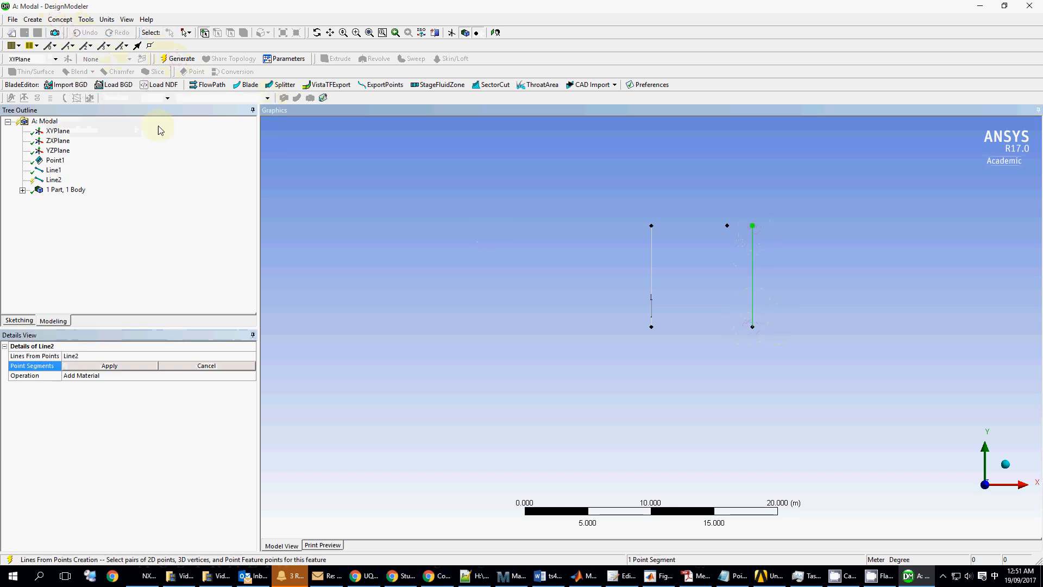
{"action": "left_click", "coordinate": [178, 59]}
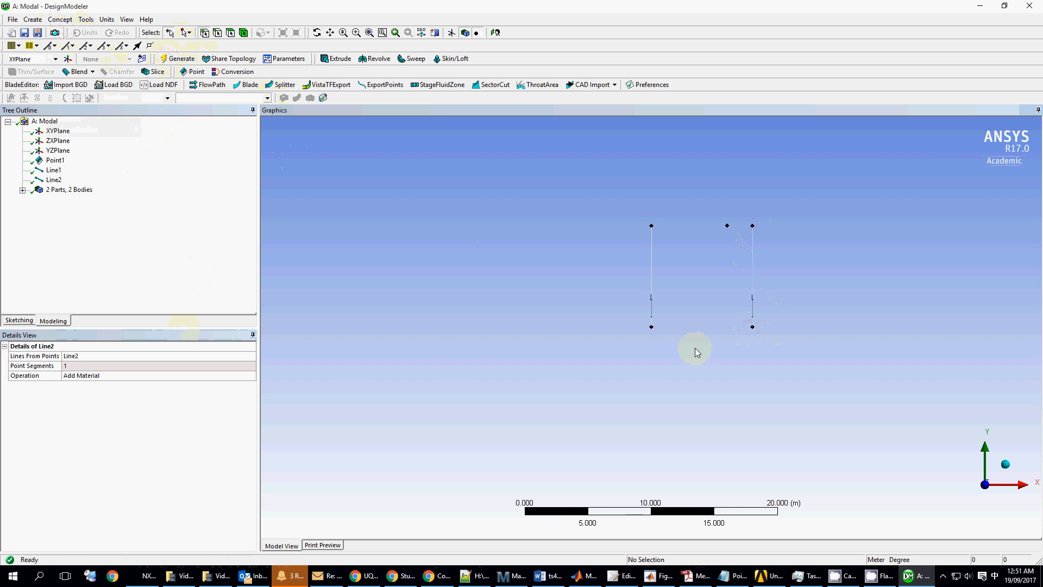
- Set both column lines' operation to Add Frozen and regenerate
{"action": "left_click", "coordinate": [112, 375]}
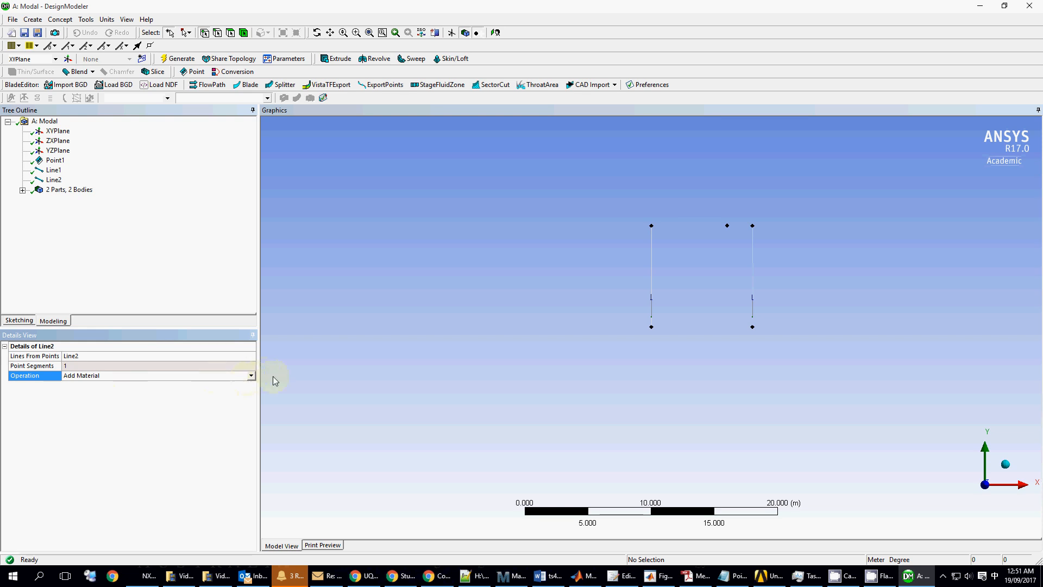
{"action": "left_click", "coordinate": [252, 377]}
{"action": "left_click", "coordinate": [80, 385]}
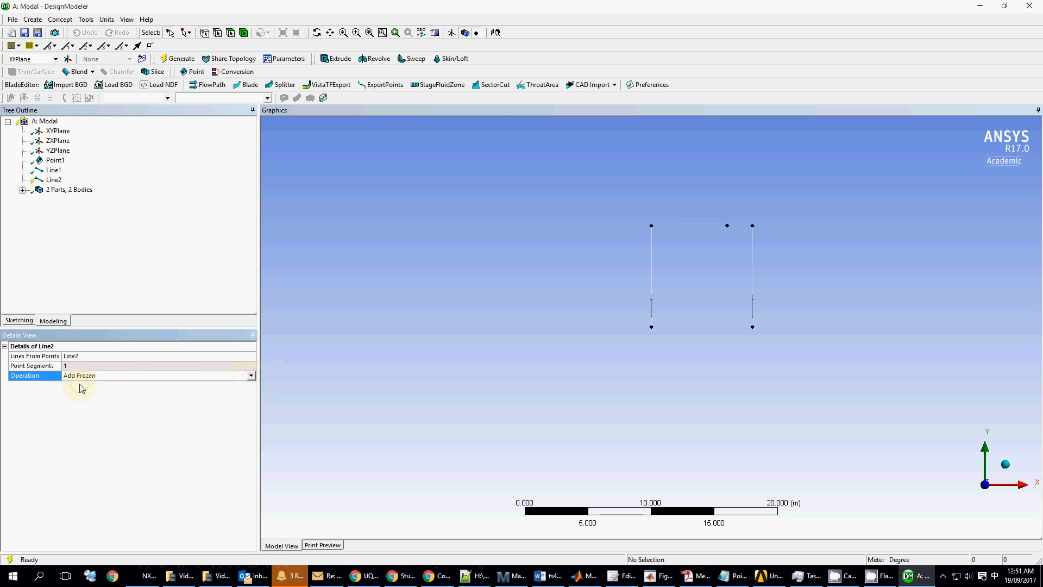
{"action": "left_click", "coordinate": [54, 170]}
{"action": "left_click", "coordinate": [251, 376]}
{"action": "left_click", "coordinate": [251, 376]}
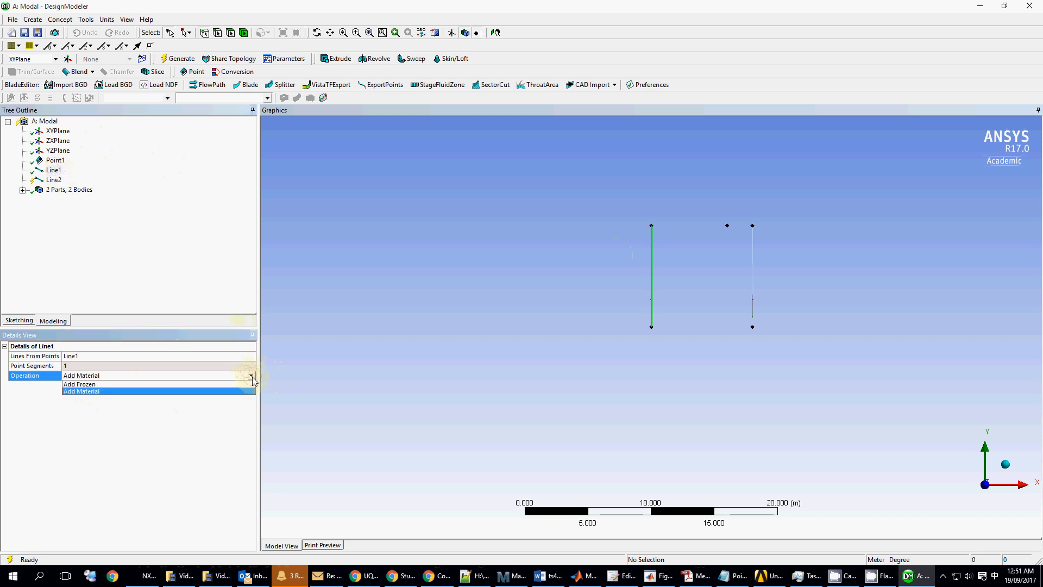
{"action": "left_click", "coordinate": [159, 384]}
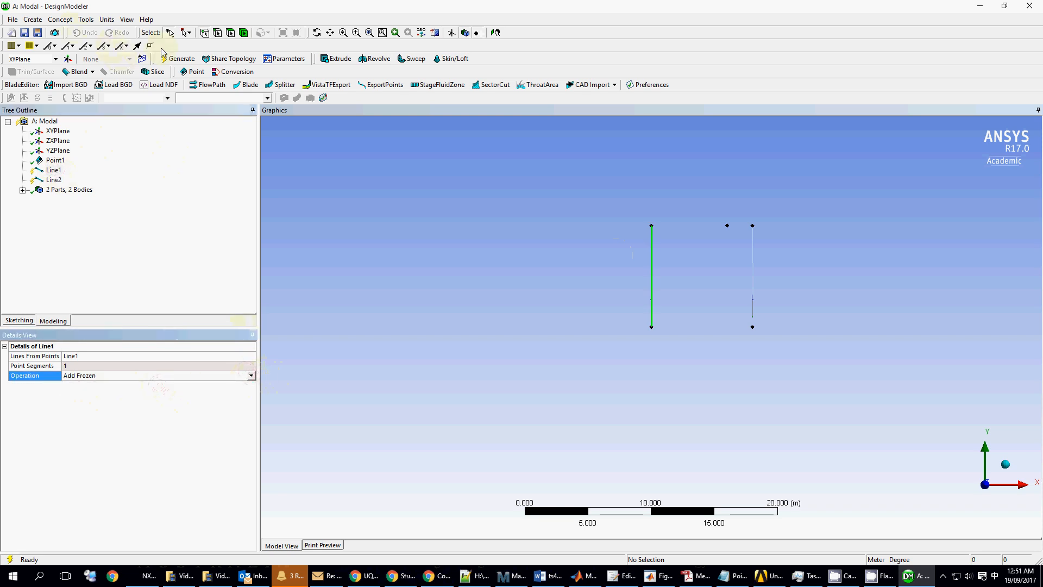
{"action": "left_click", "coordinate": [178, 58]}
{"action": "left_click", "coordinate": [584, 260]}
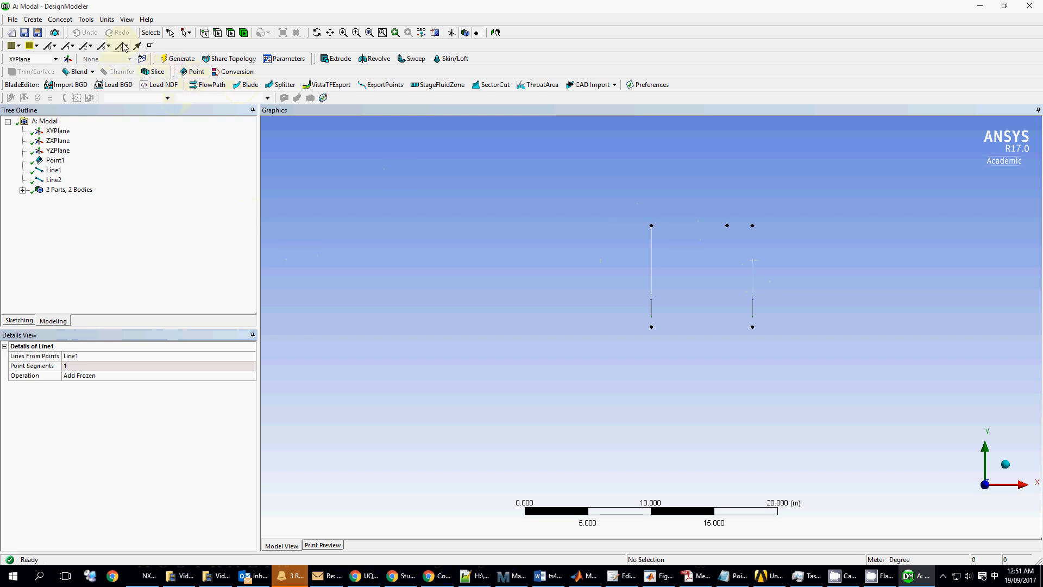
- Create Line3 as a two-segment top beam through the middle top point, frozen, and generate it
{"action": "left_click", "coordinate": [60, 19]}
{"action": "left_click", "coordinate": [64, 32]}
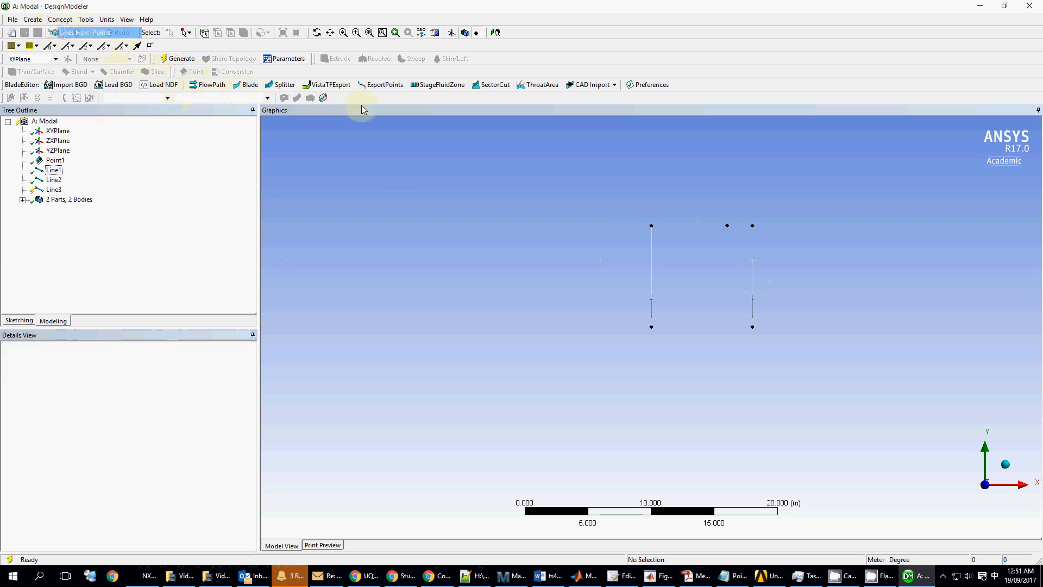
{"action": "left_click", "coordinate": [652, 226]}
{"action": "left_click", "coordinate": [727, 226]}
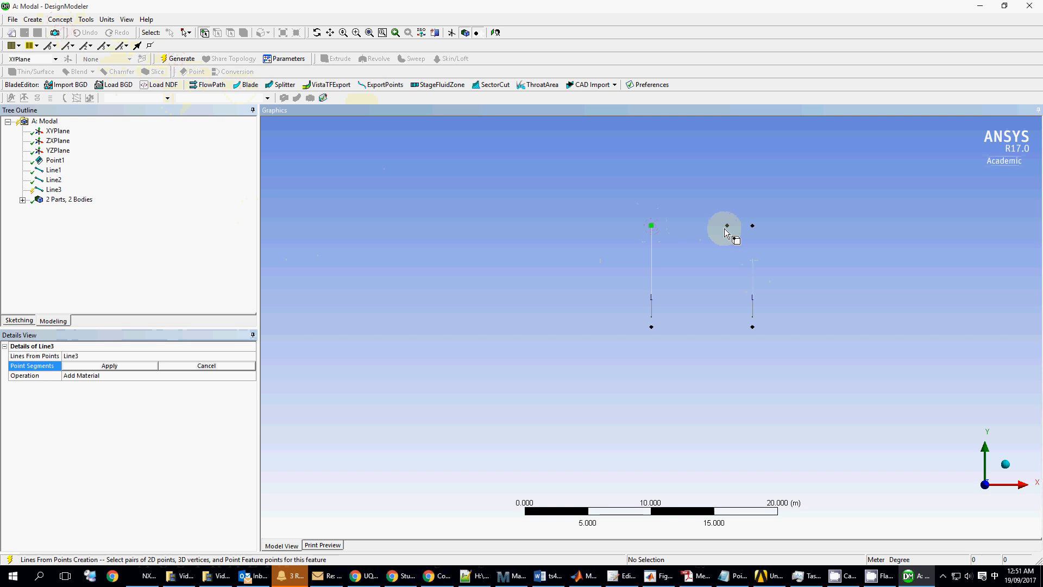
{"action": "left_click", "coordinate": [753, 226]}
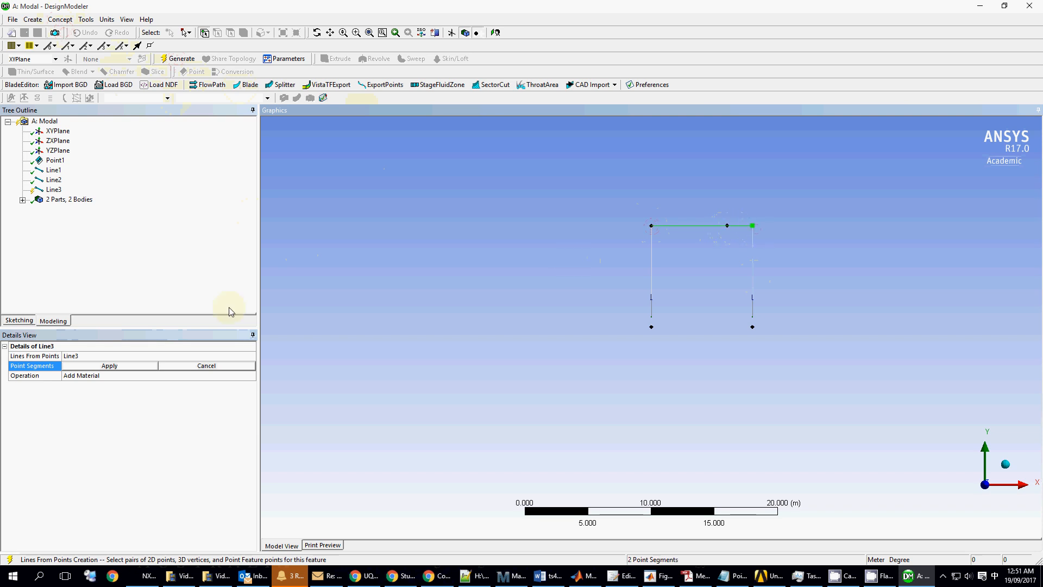
{"action": "left_click", "coordinate": [125, 366]}
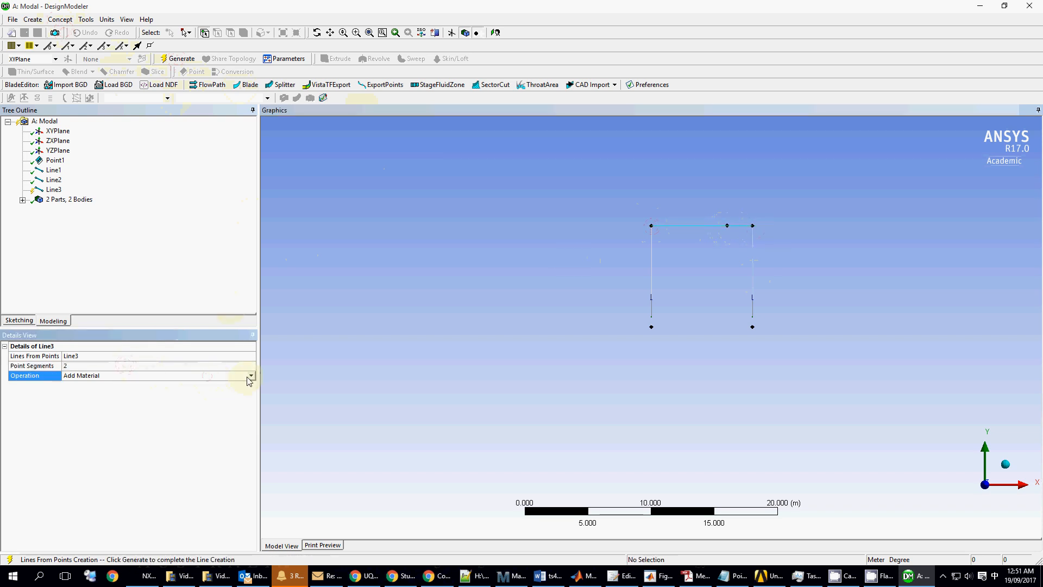
{"action": "left_click", "coordinate": [252, 376]}
{"action": "left_click", "coordinate": [206, 394]}
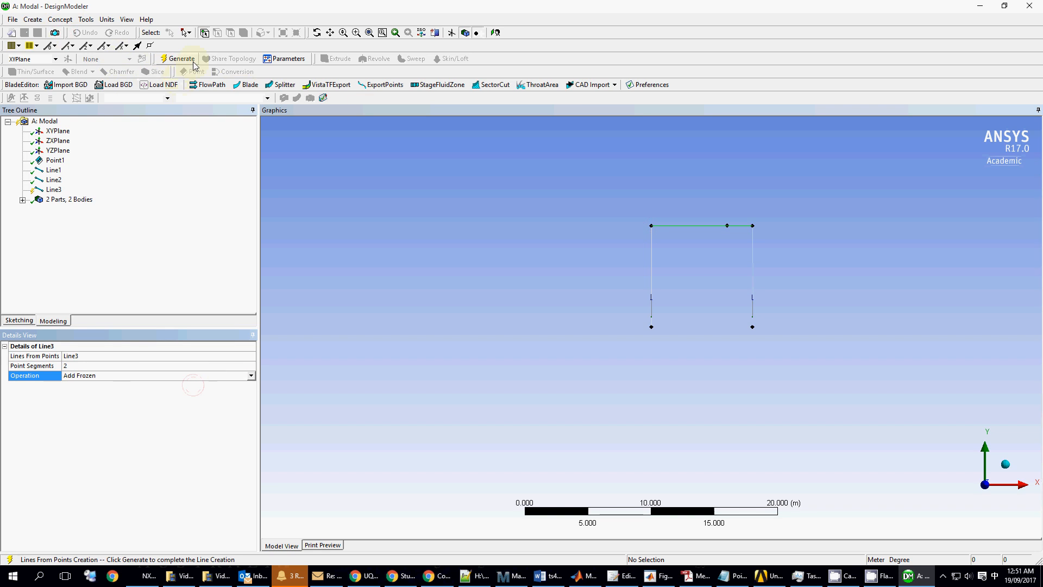
{"action": "left_click", "coordinate": [179, 58]}
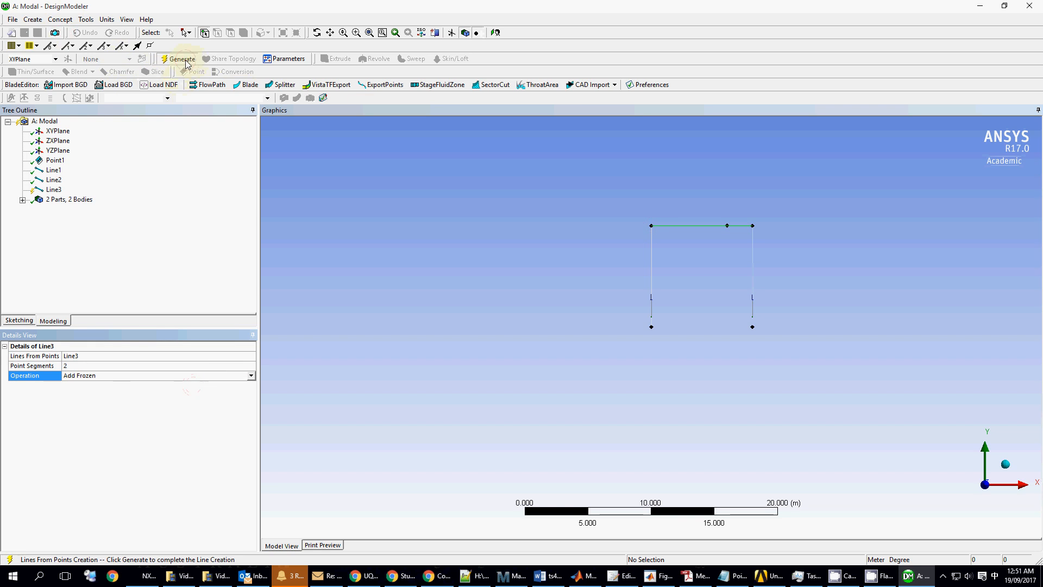
- Expand the parts list and inspect the left column, right column and top beam bodies
{"action": "left_click", "coordinate": [22, 200]}
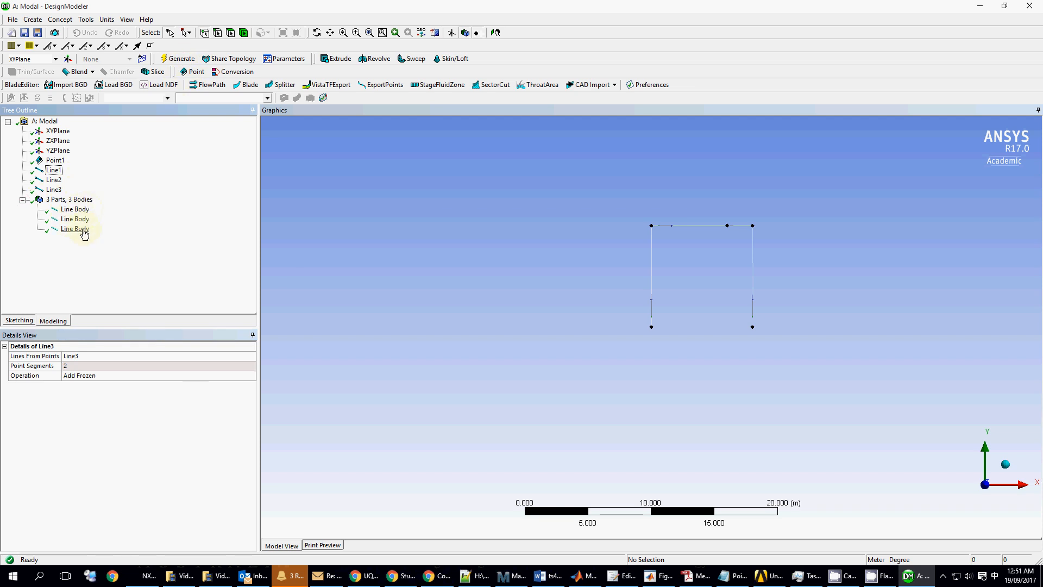
{"action": "left_click", "coordinate": [75, 209]}
{"action": "left_click", "coordinate": [75, 219]}
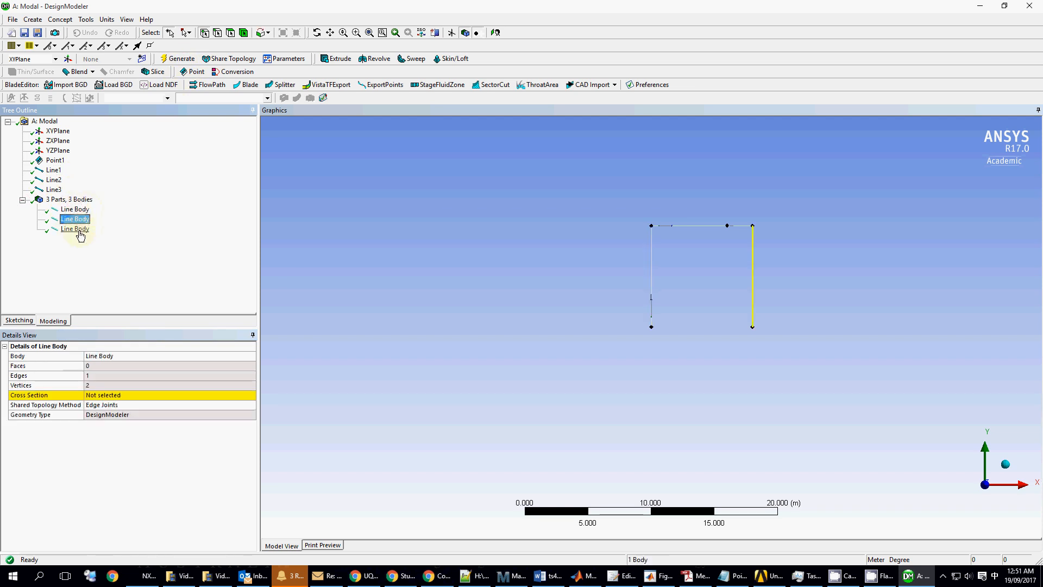
{"action": "left_click", "coordinate": [80, 231]}
{"action": "left_click", "coordinate": [75, 209]}
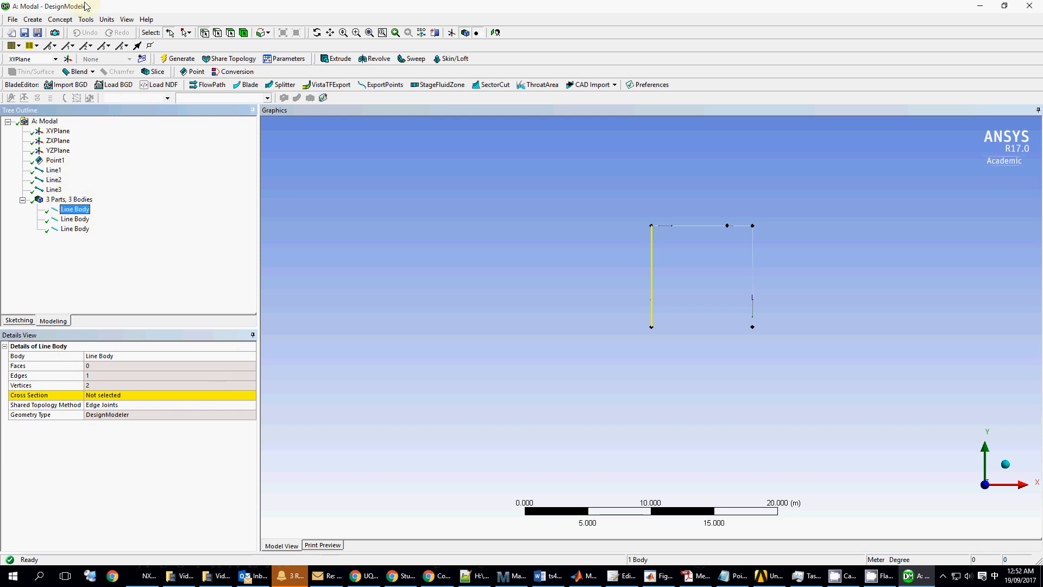
- Add an I-section cross section and rename it Top
{"action": "left_click", "coordinate": [63, 21]}
{"action": "mouse_move", "coordinate": [79, 132]}
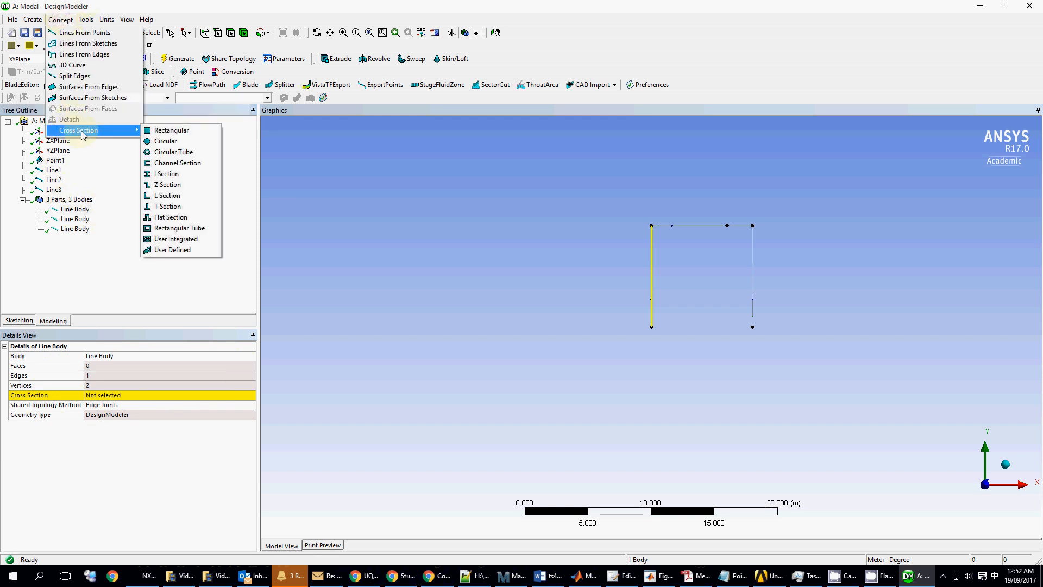
{"action": "left_click", "coordinate": [175, 176]}
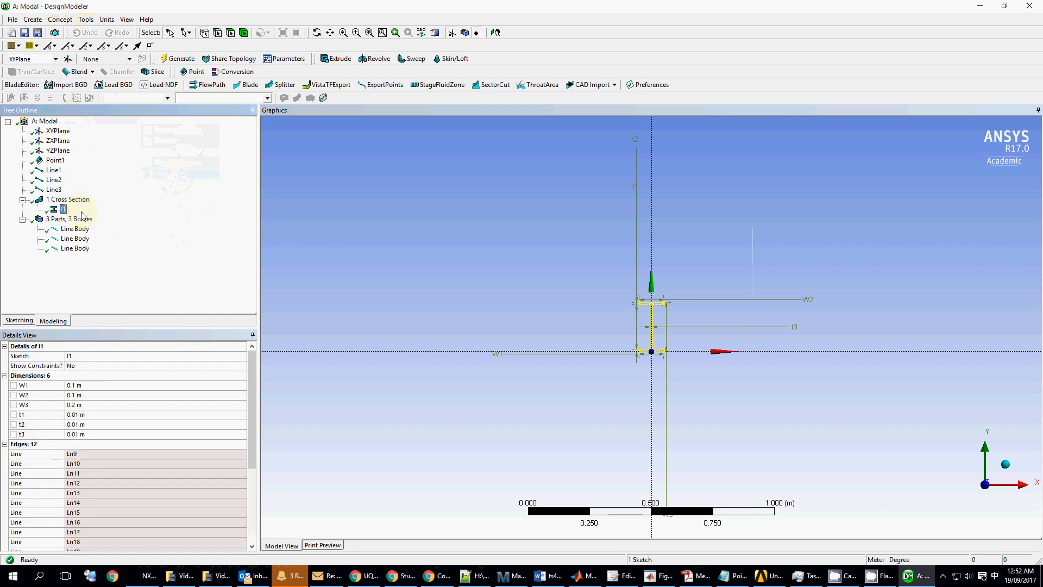
{"action": "right_click", "coordinate": [77, 217]}
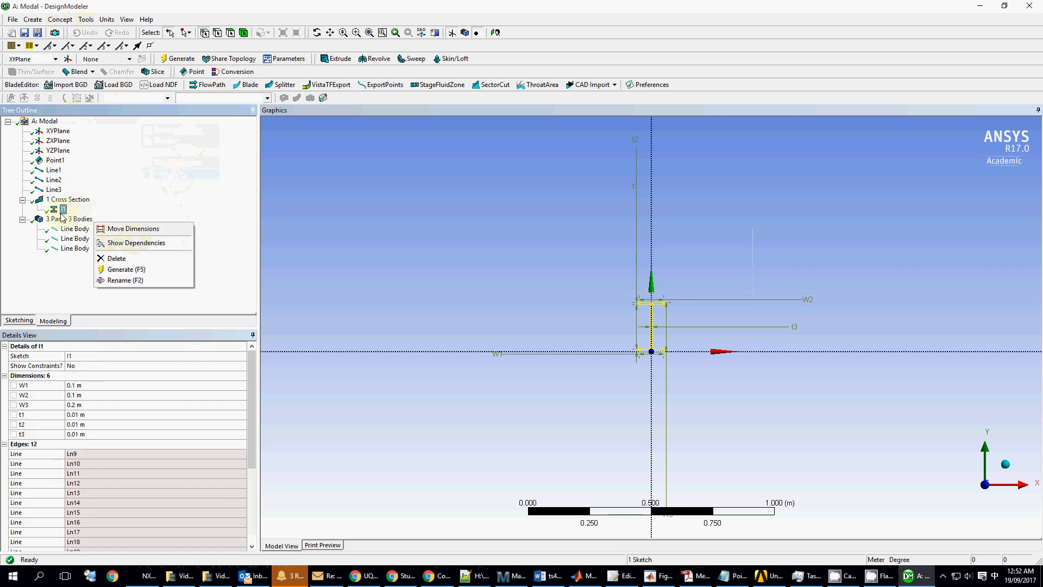
{"action": "left_click", "coordinate": [94, 356]}
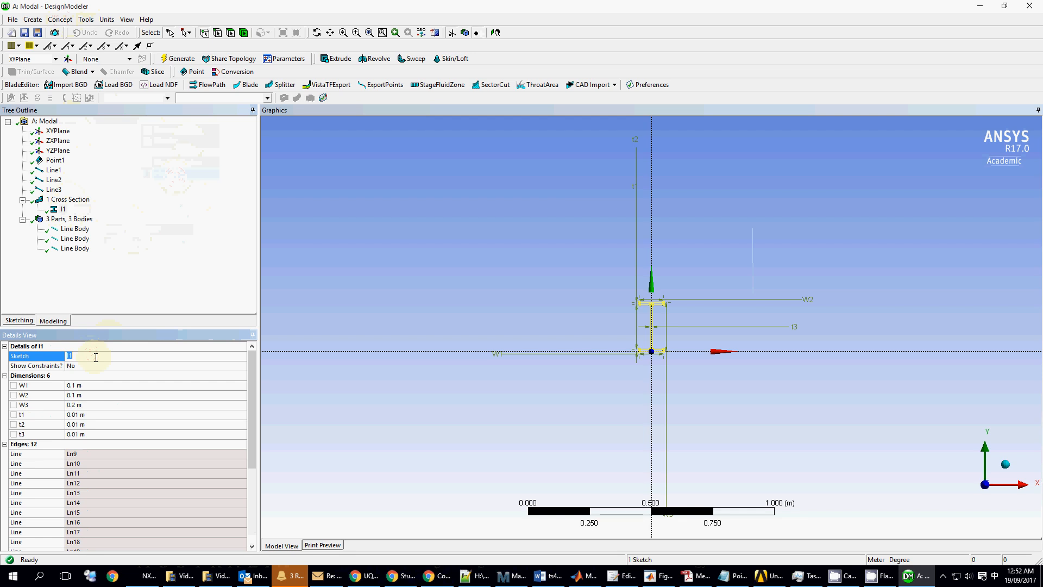
{"action": "type", "text": "Top"}
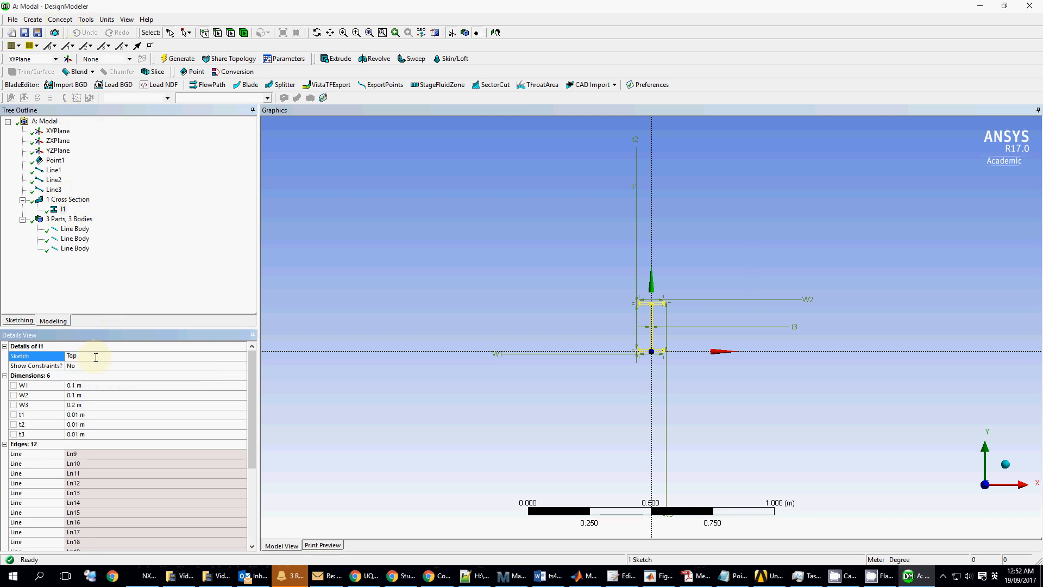
{"action": "left_click", "coordinate": [140, 265]}
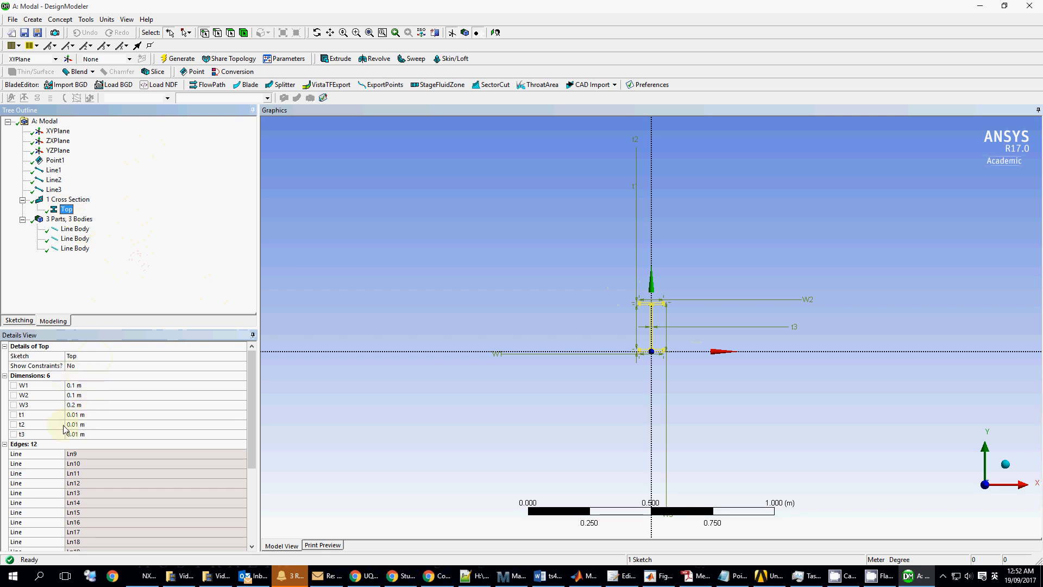
- Add a second I-section cross section named Side
{"action": "left_click", "coordinate": [59, 20]}
{"action": "mouse_move", "coordinate": [81, 131]}
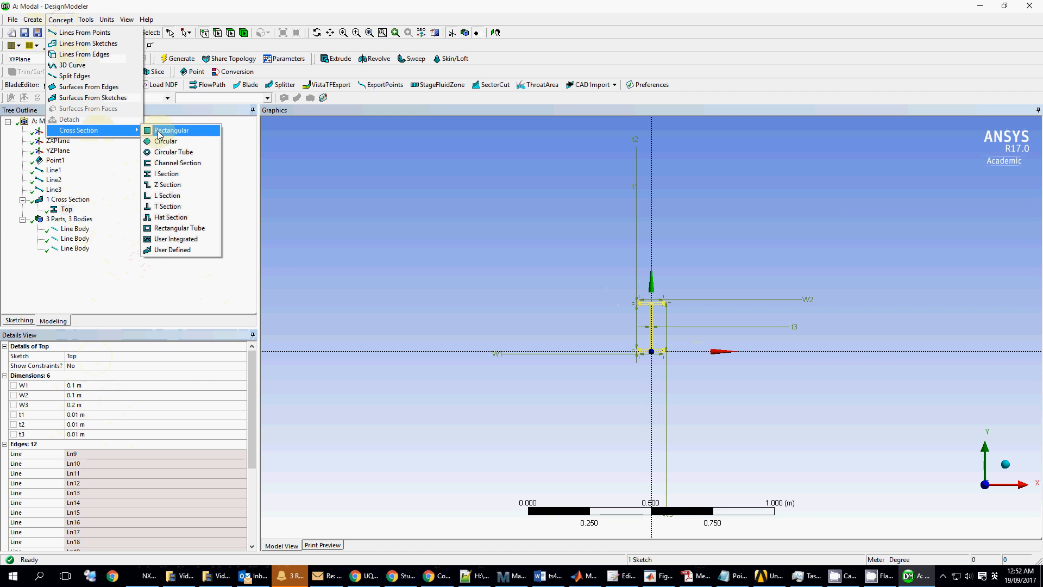
{"action": "left_click", "coordinate": [179, 174]}
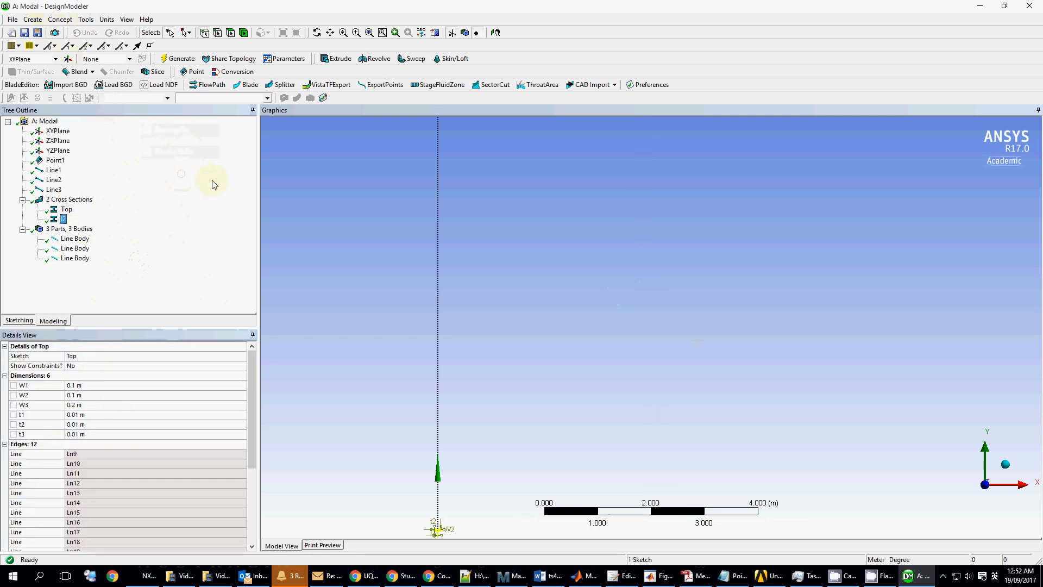
{"action": "right_click", "coordinate": [63, 220]}
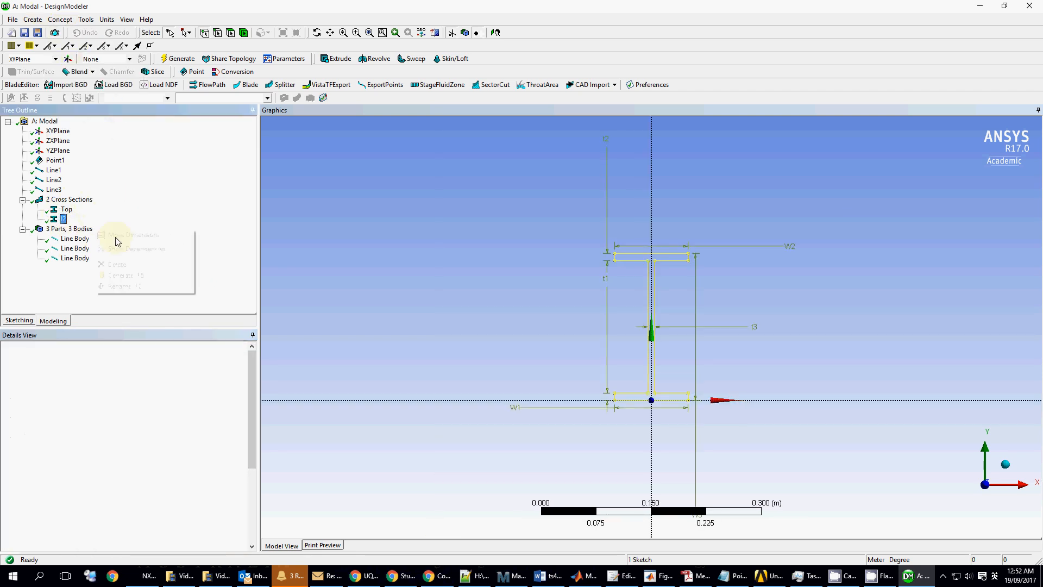
{"action": "left_click", "coordinate": [66, 220]}
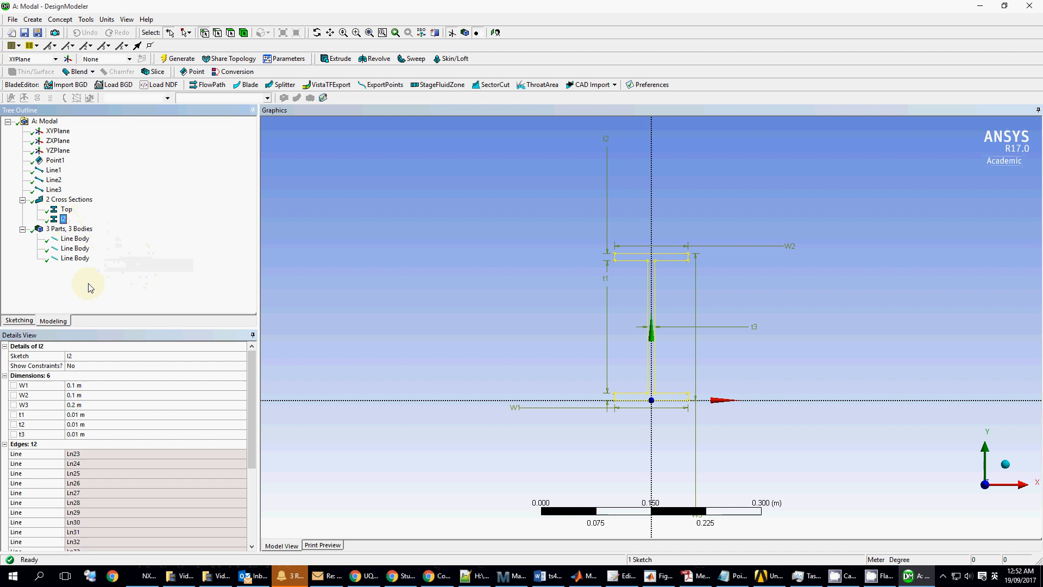
{"action": "left_click", "coordinate": [87, 356]}
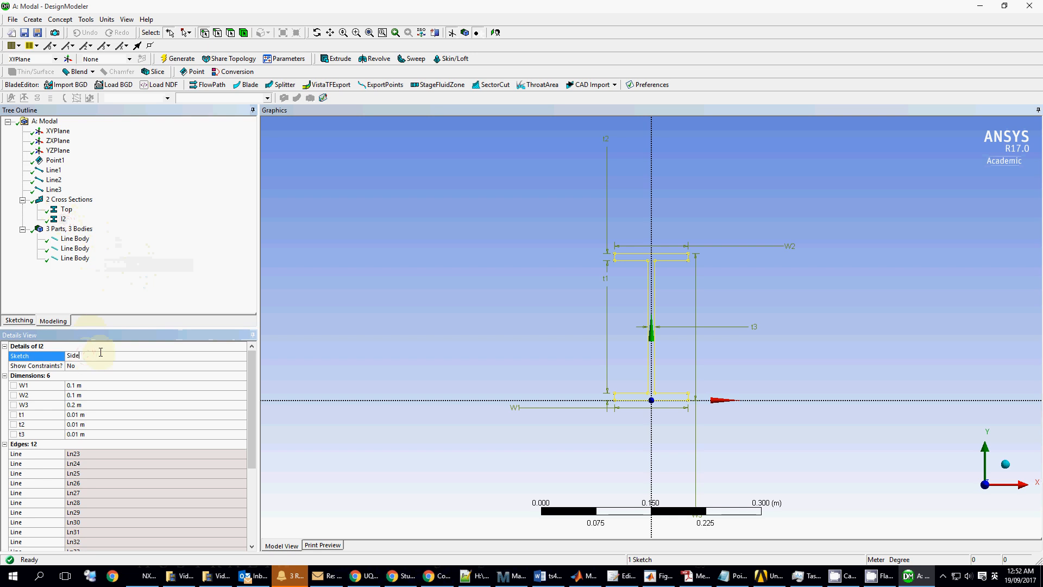
{"action": "left_click", "coordinate": [125, 209]}
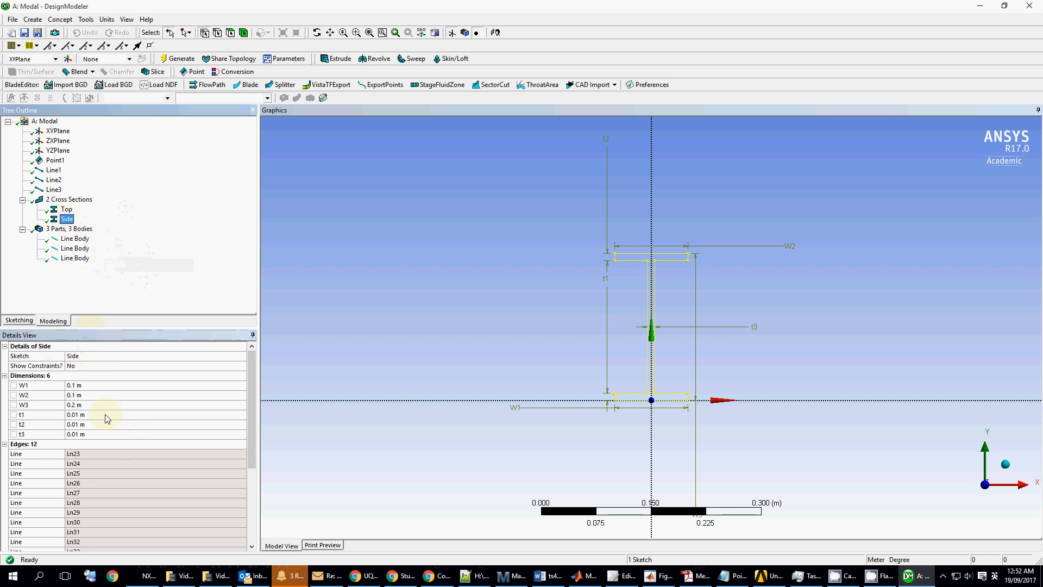
- Set the Side section to W1 0.15, W2 0.15 and W3 0.25 m
{"action": "left_click", "coordinate": [84, 387]}
{"action": "left_click", "coordinate": [85, 389]}
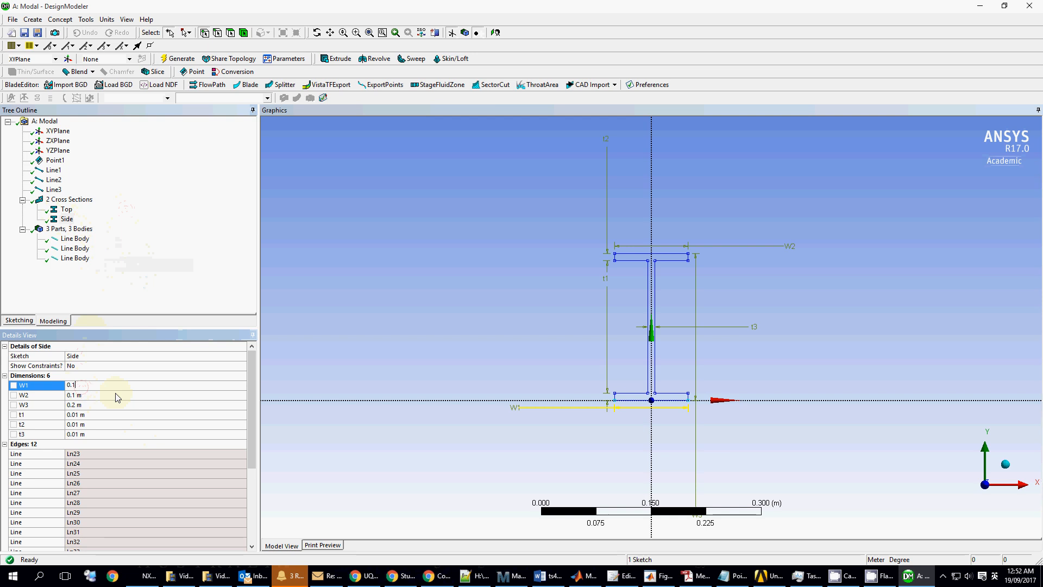
{"action": "left_click", "coordinate": [126, 395]}
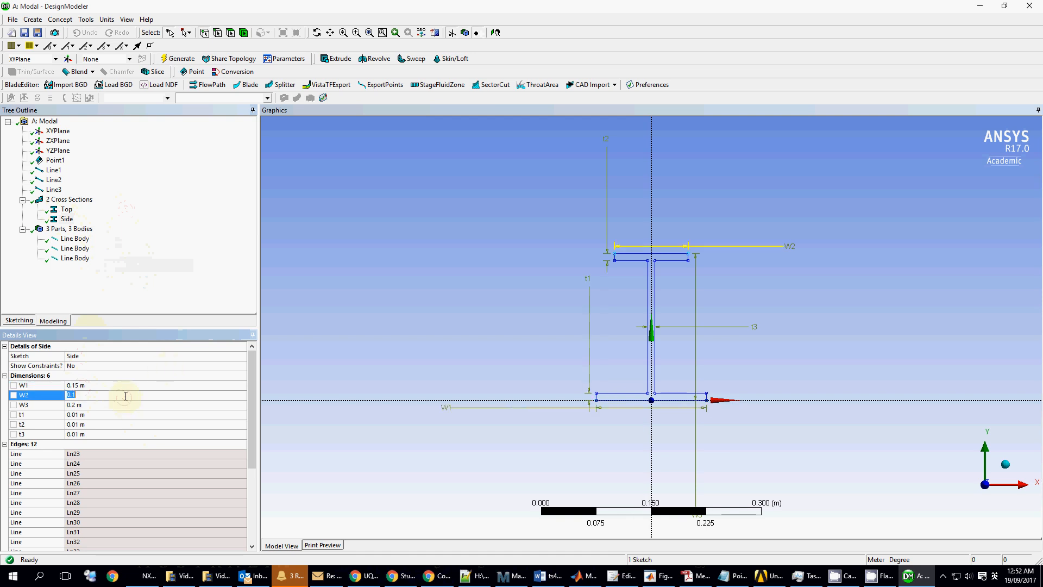
{"action": "type", "text": "5"}
{"action": "left_click", "coordinate": [122, 402]}
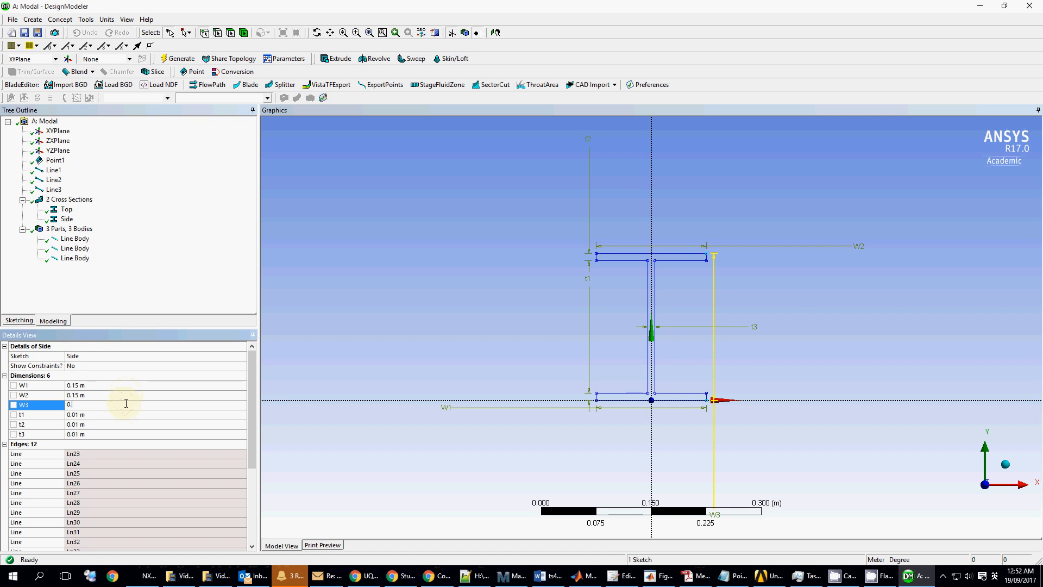
{"action": "type", "text": "5"}
{"action": "key", "text": "Return"}
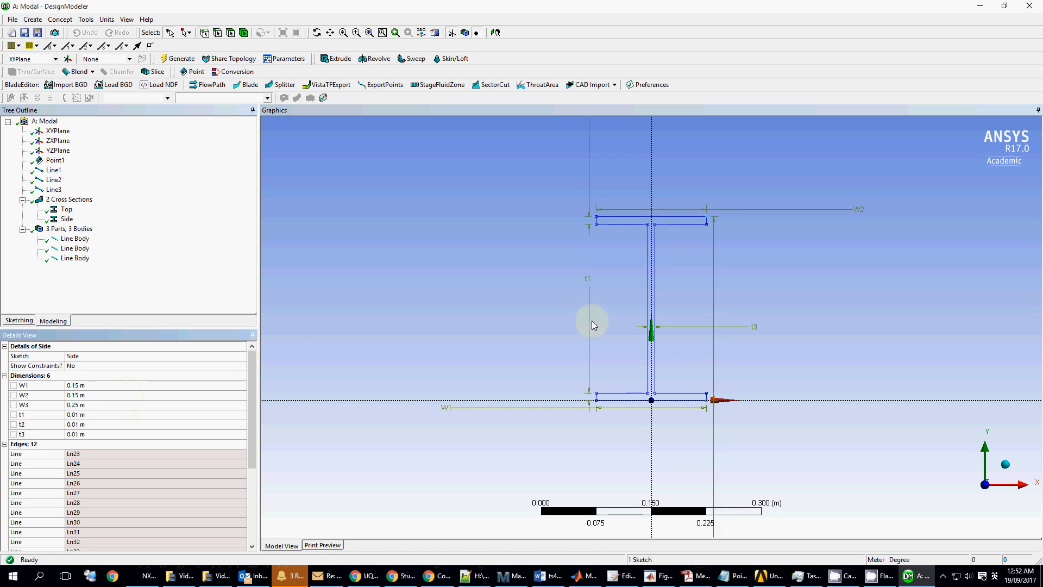
{"action": "left_click", "coordinate": [477, 281]}
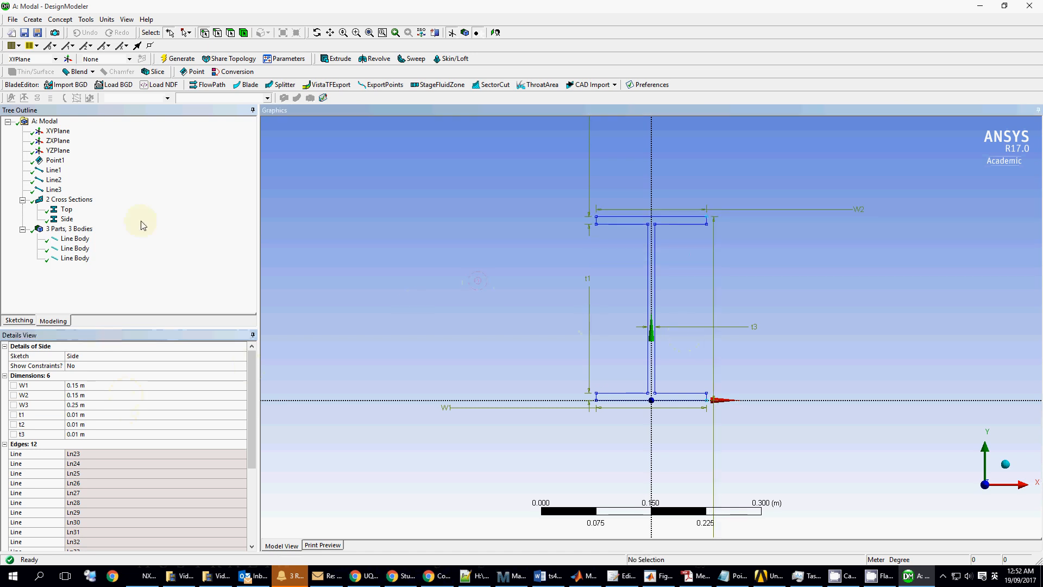
- Assign the Side cross section to both column line bodies
{"action": "left_click", "coordinate": [78, 229]}
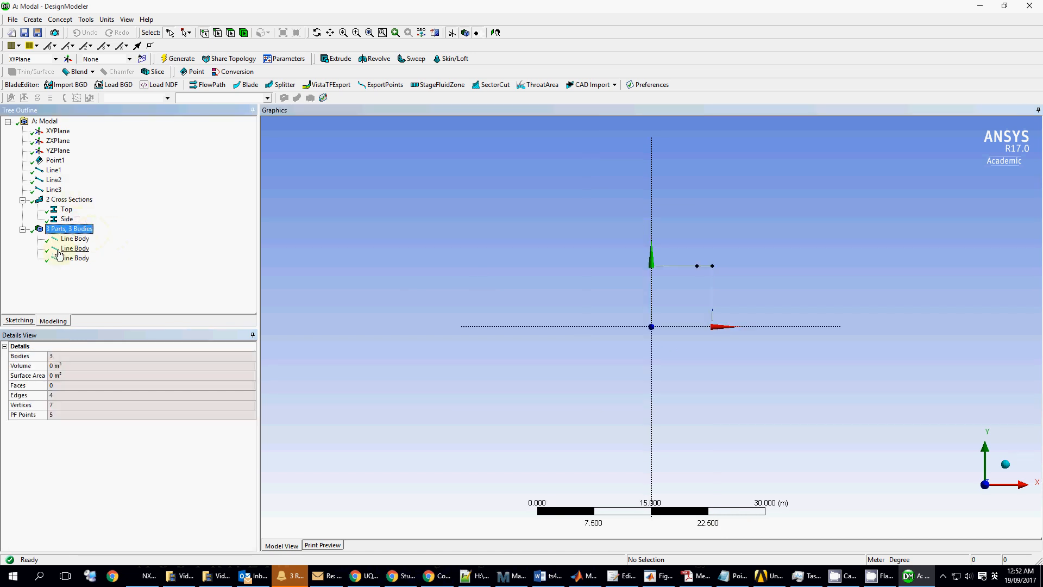
{"action": "left_click", "coordinate": [75, 239]}
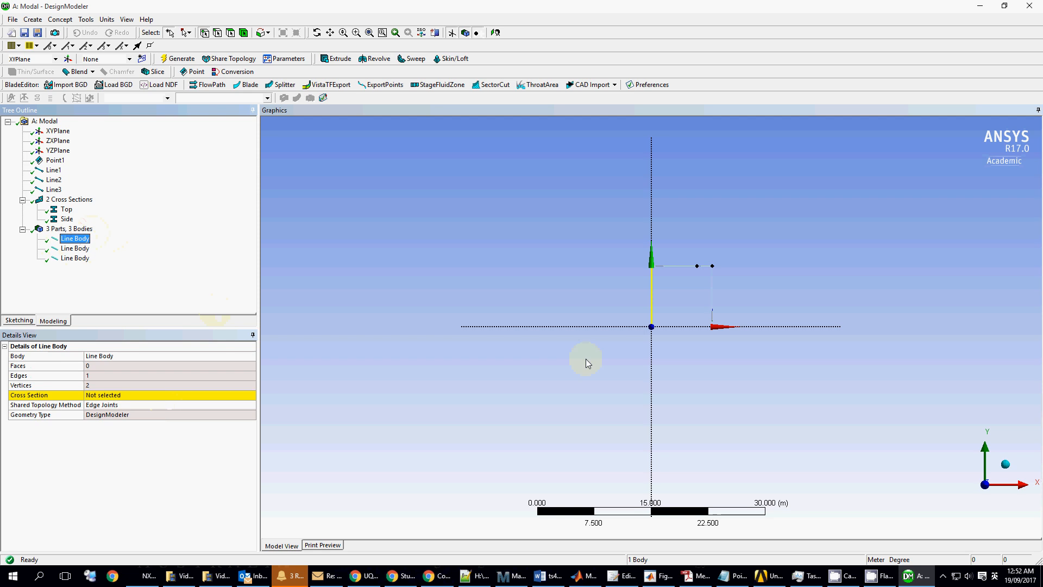
{"action": "left_click", "coordinate": [162, 395]}
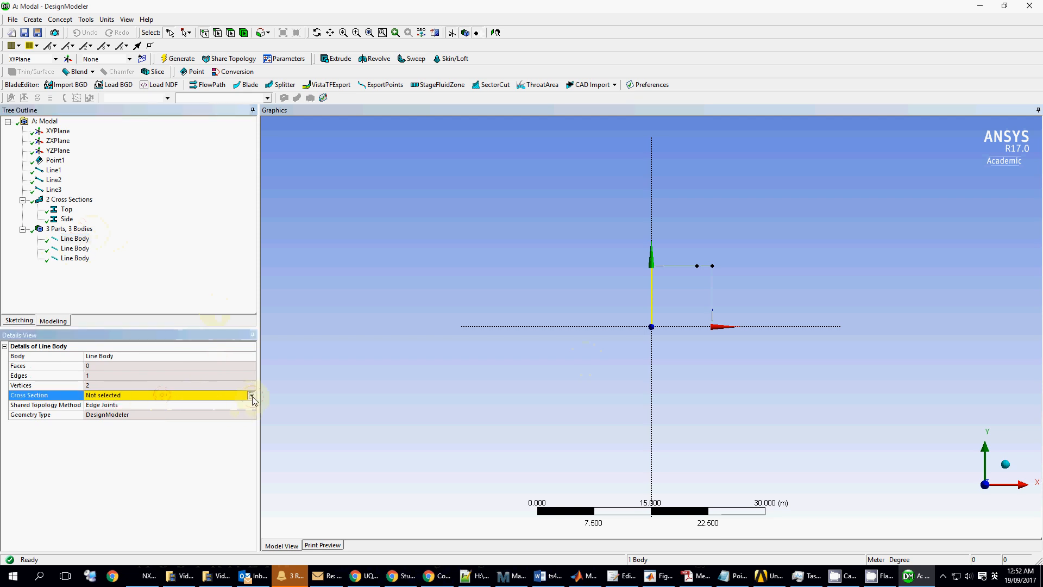
{"action": "left_click", "coordinate": [252, 397]}
{"action": "left_click", "coordinate": [148, 418]}
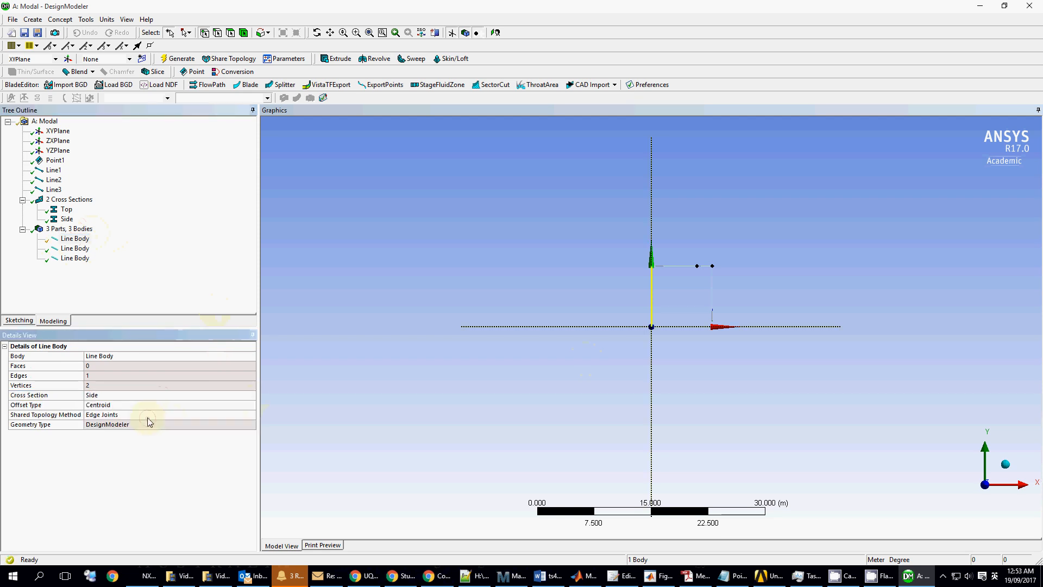
{"action": "left_click", "coordinate": [75, 248]}
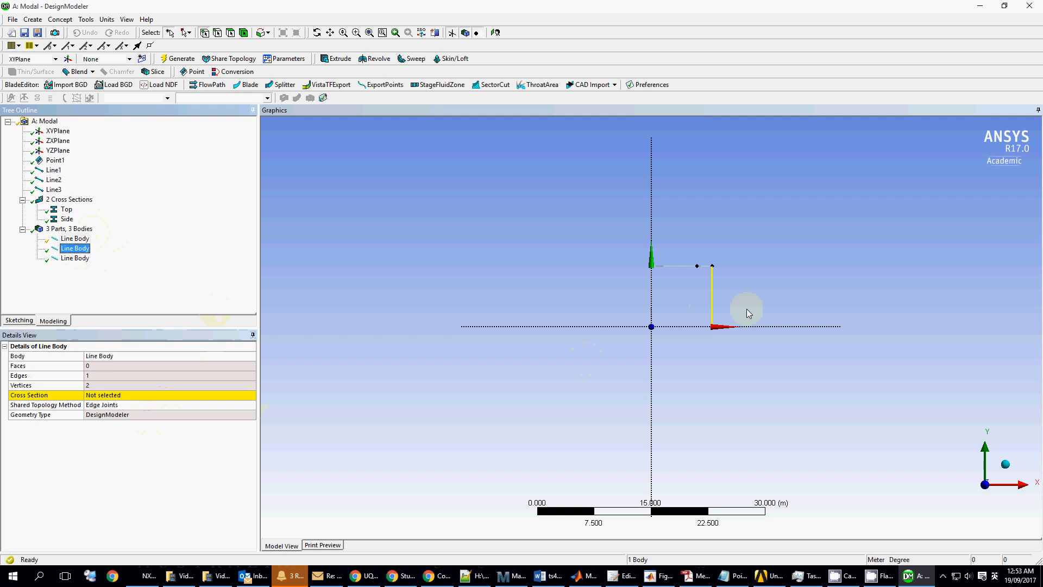
{"action": "scroll", "coordinate": [728, 276], "scroll_direction": "up", "scroll_amount": 4}
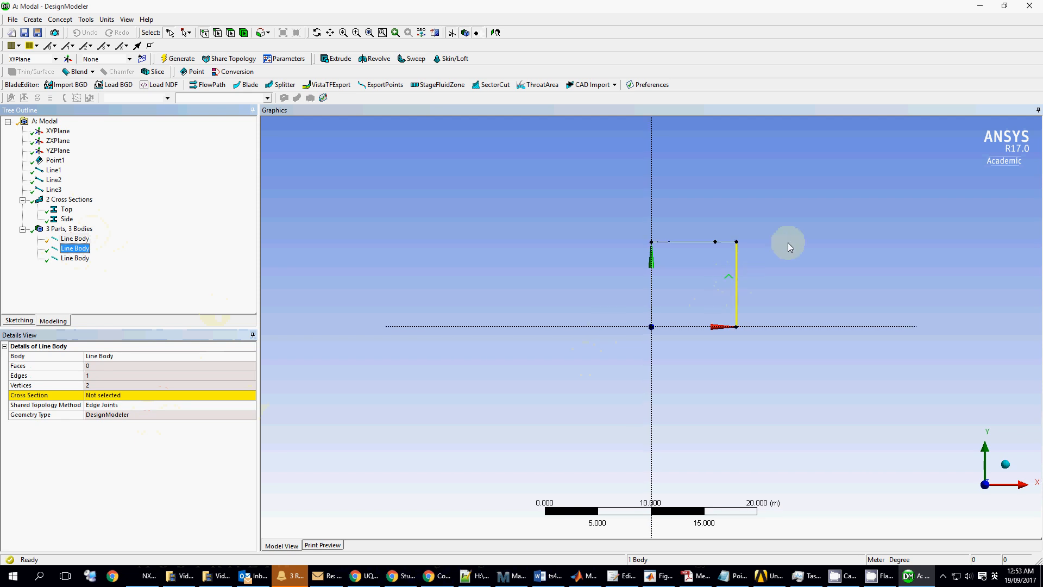
{"action": "left_click", "coordinate": [204, 397]}
{"action": "left_click", "coordinate": [250, 396]}
{"action": "left_click", "coordinate": [186, 414]}
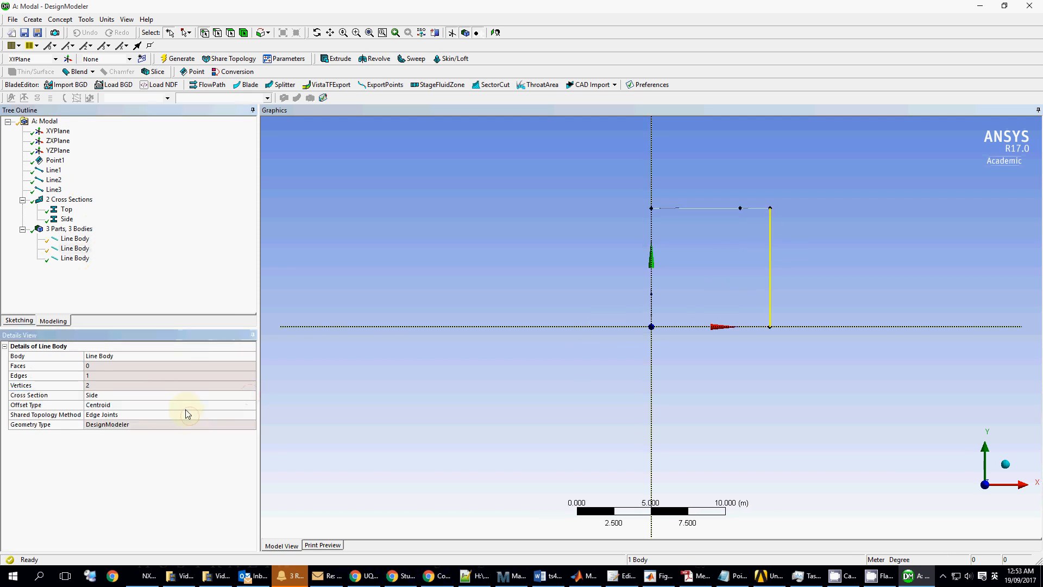
- Assign the Top cross section to the beam, then select all three line bodies
{"action": "left_click", "coordinate": [75, 258]}
{"action": "left_click", "coordinate": [254, 396]}
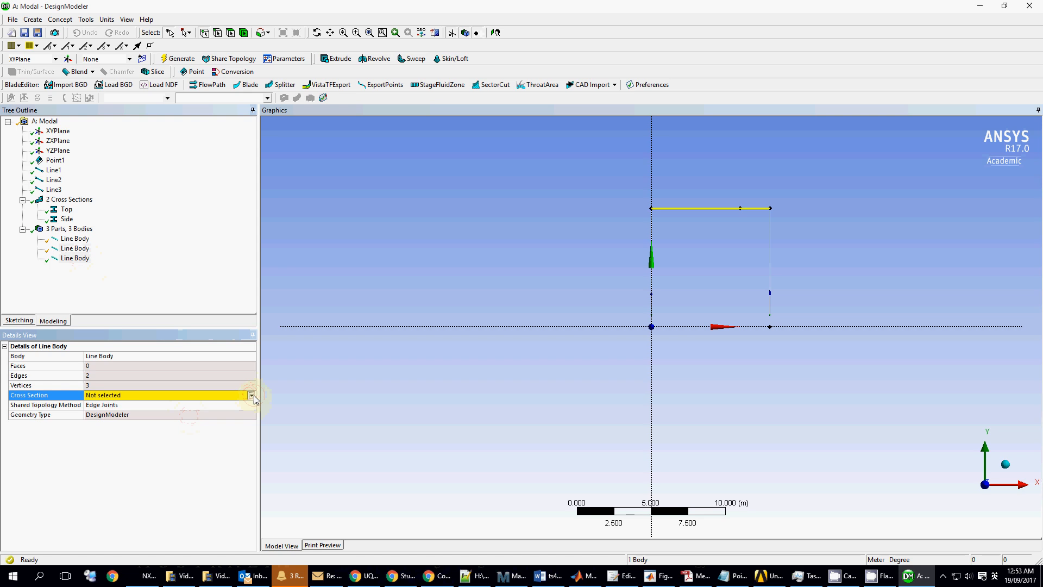
{"action": "left_click", "coordinate": [185, 413]}
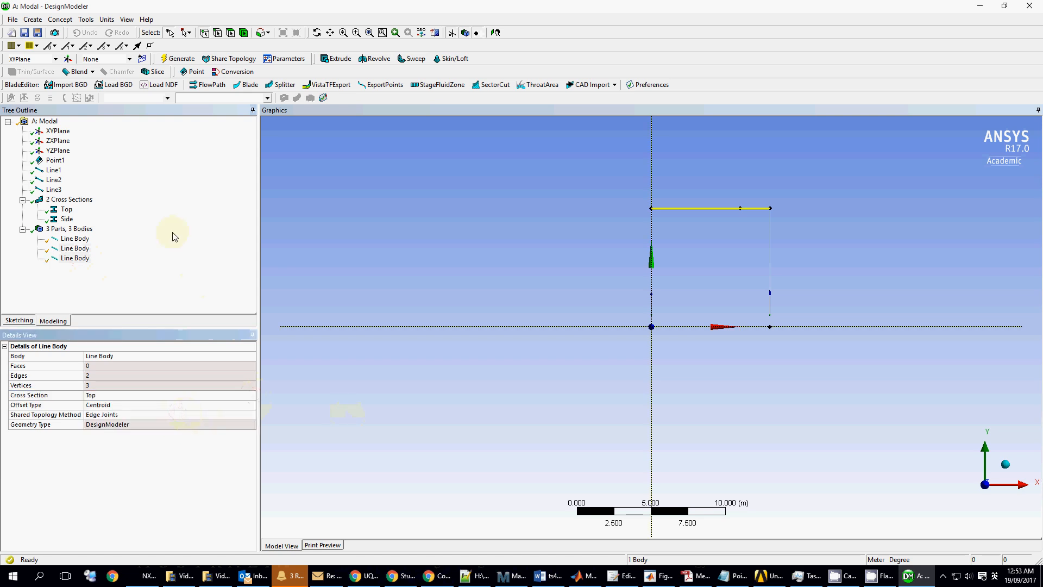
{"action": "left_click", "coordinate": [553, 211]}
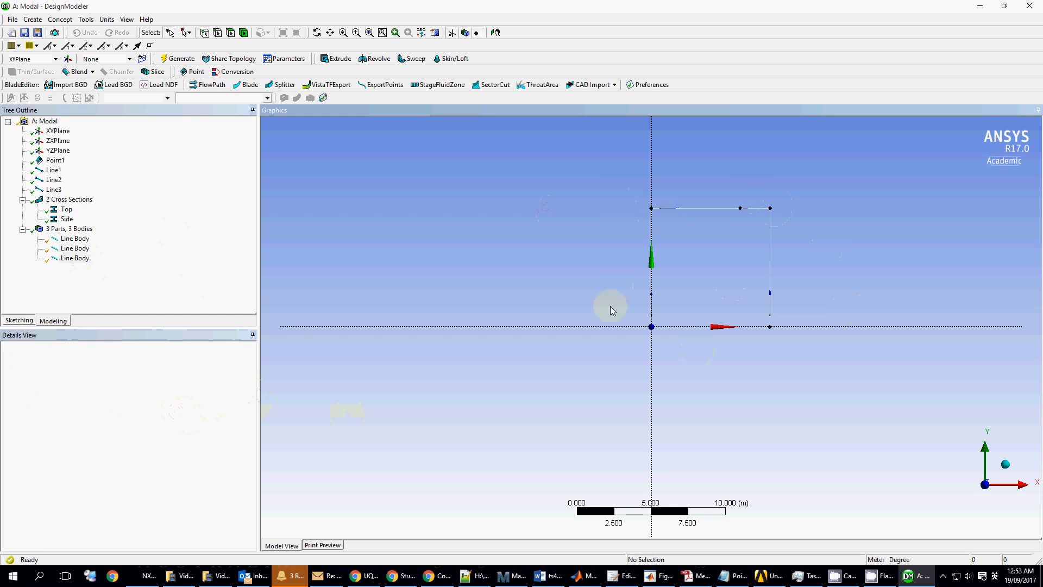
{"action": "left_click", "coordinate": [75, 239]}
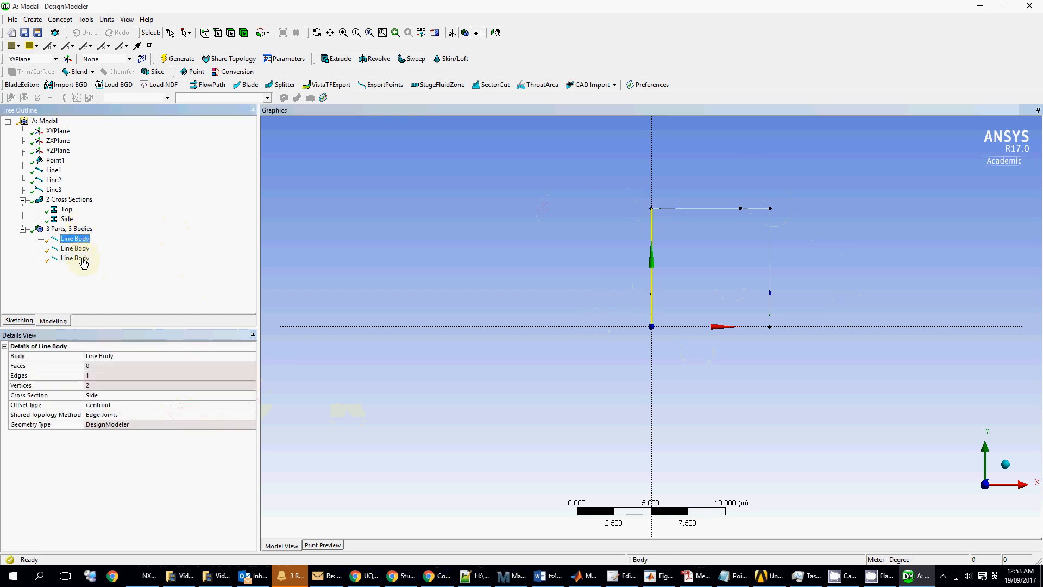
{"action": "left_click", "coordinate": [82, 259], "text": "shift"}
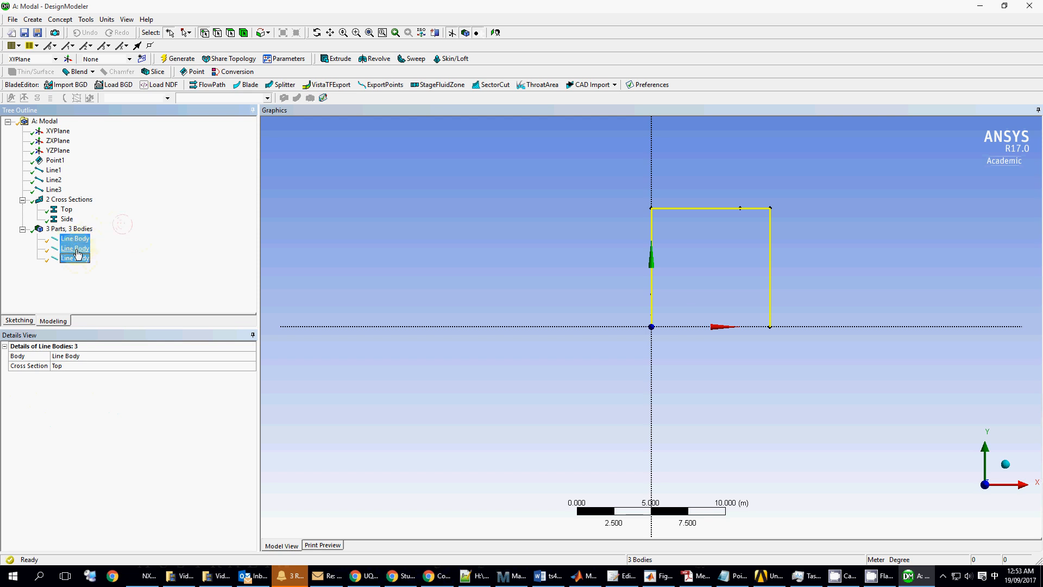
- Use Form New Part to merge the three line bodies into one part and expand it
{"action": "right_click", "coordinate": [82, 251]}
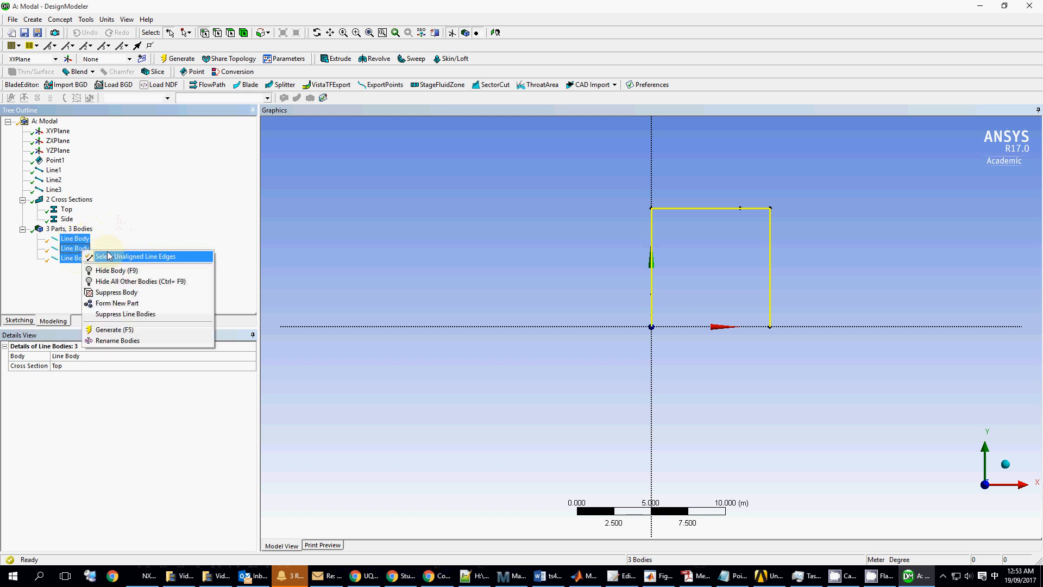
{"action": "left_click", "coordinate": [141, 304]}
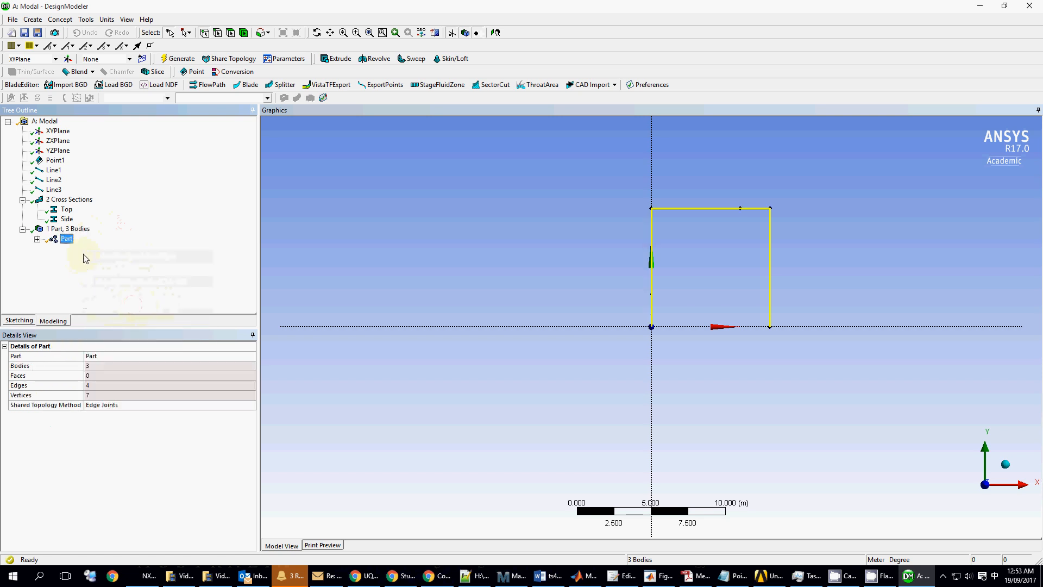
{"action": "left_click", "coordinate": [37, 240]}
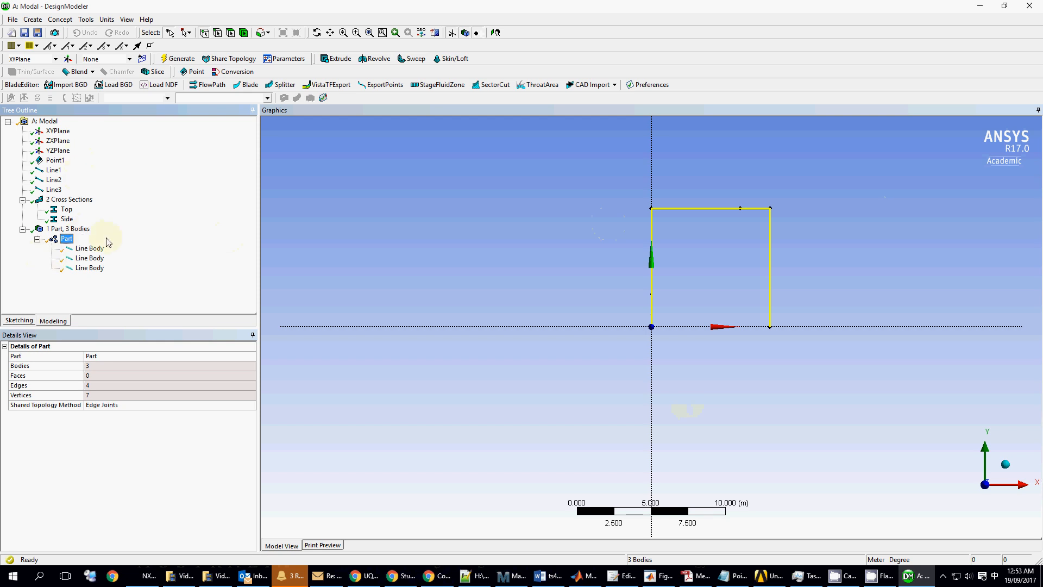
- Switch to an isometric view and turn on Cross Section Solids display
{"action": "left_click", "coordinate": [54, 170]}
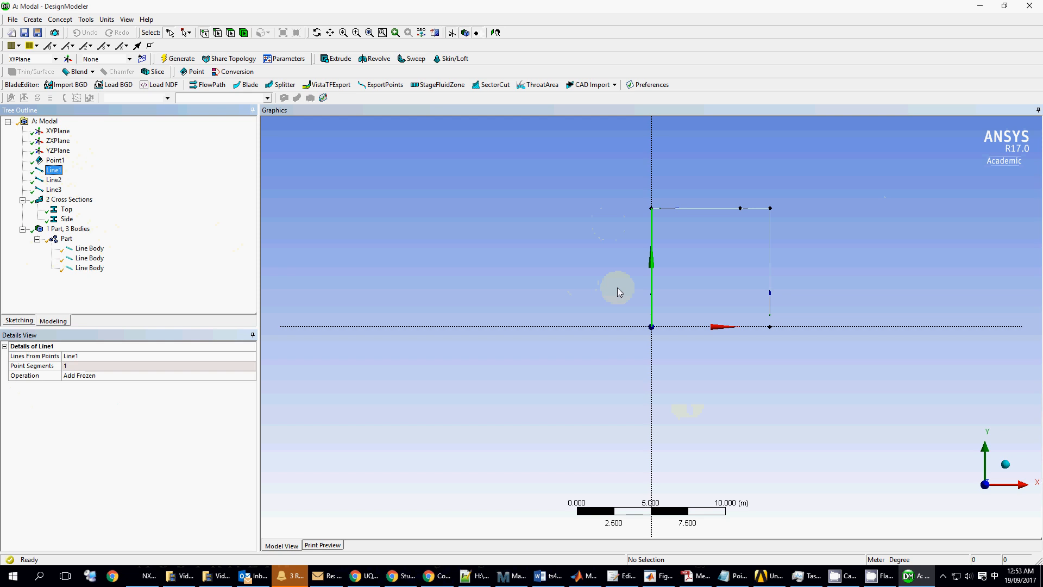
{"action": "left_click", "coordinate": [590, 295]}
{"action": "scroll", "coordinate": [869, 174], "scroll_direction": "down", "scroll_amount": 1}
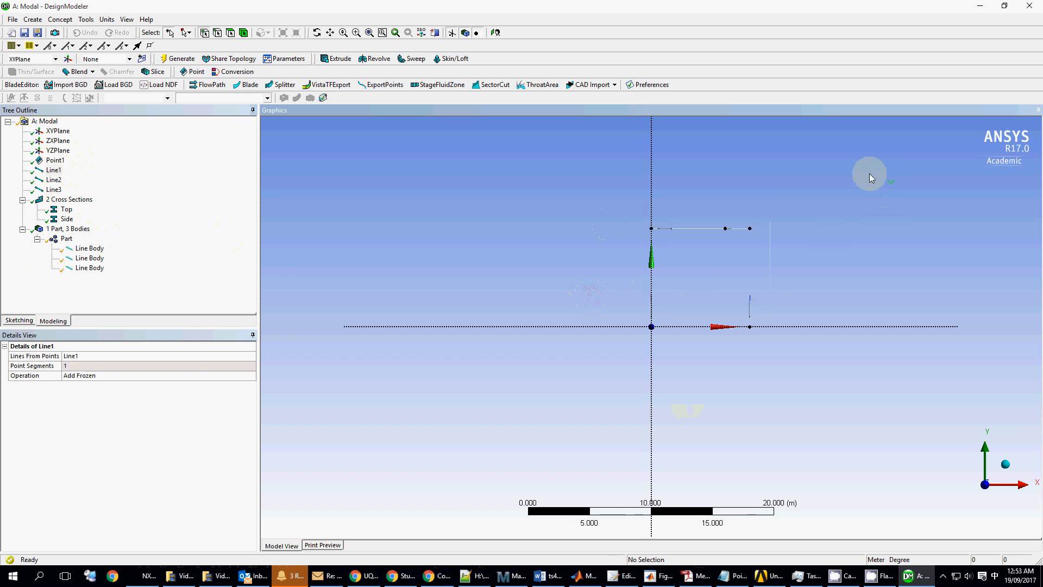
{"action": "left_click", "coordinate": [1016, 452]}
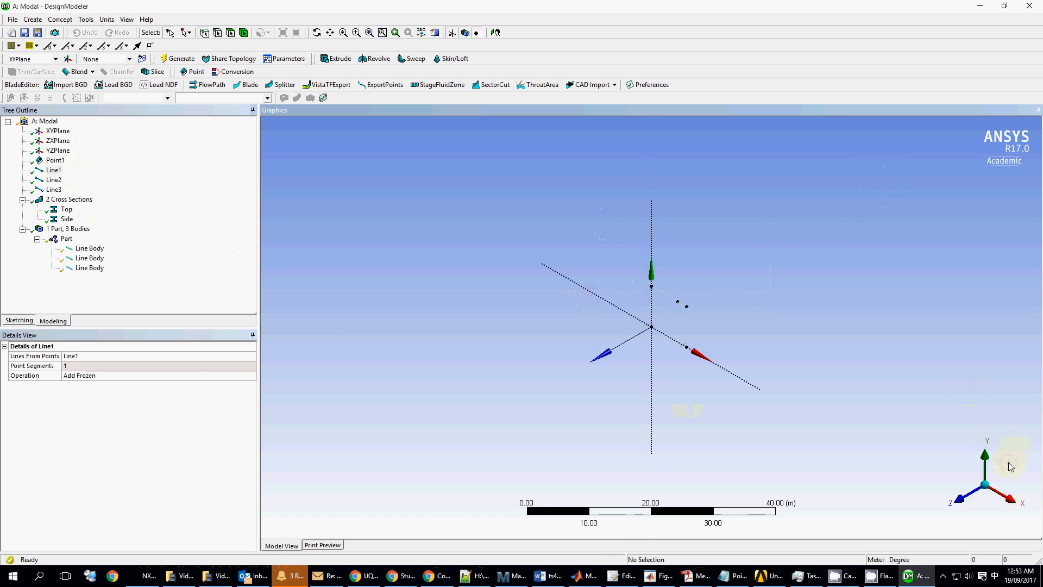
{"action": "left_click", "coordinate": [89, 20]}
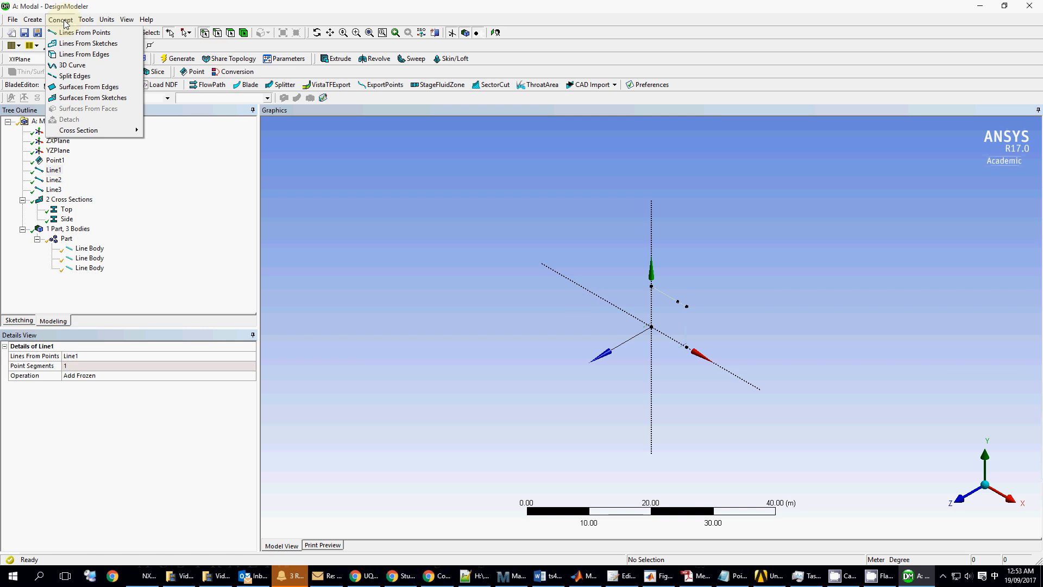
{"action": "mouse_move", "coordinate": [127, 20]}
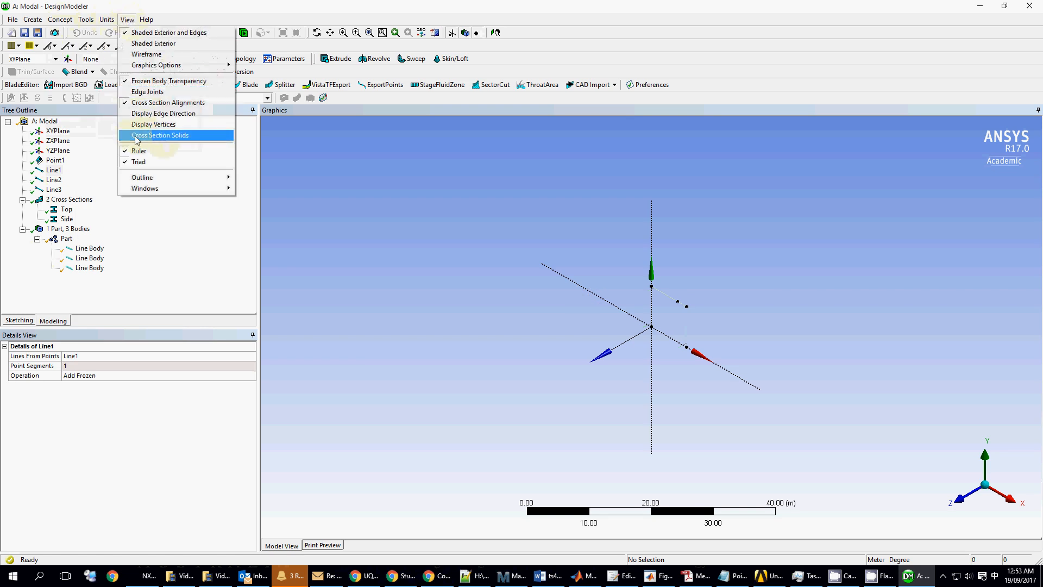
{"action": "left_click", "coordinate": [188, 136]}
- Zoom and pan to the beam-column corner of the frame
{"action": "scroll", "coordinate": [721, 294], "scroll_direction": "up", "scroll_amount": 10}
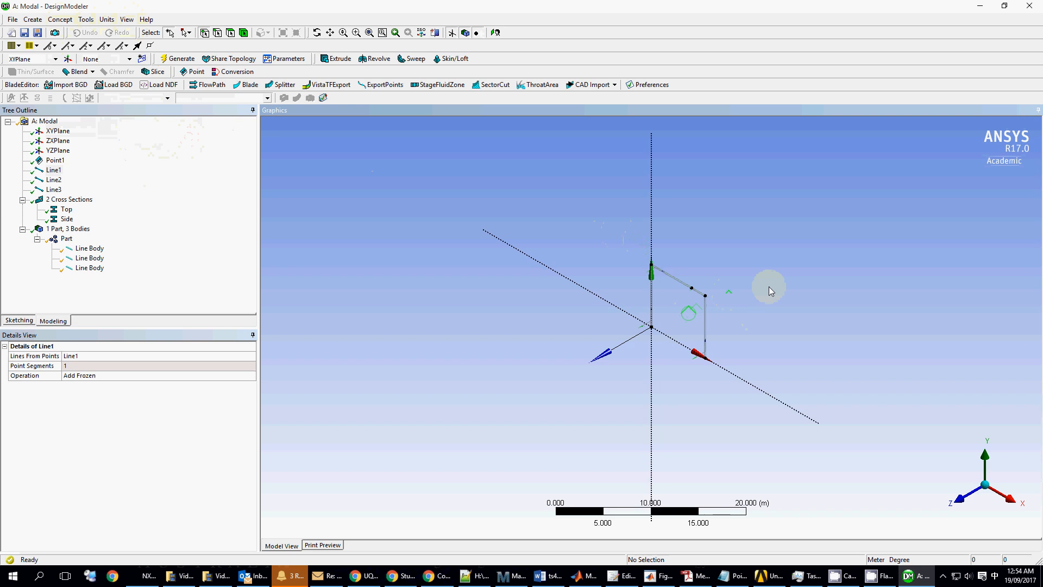
{"action": "scroll", "coordinate": [812, 233], "scroll_direction": "down", "scroll_amount": 1}
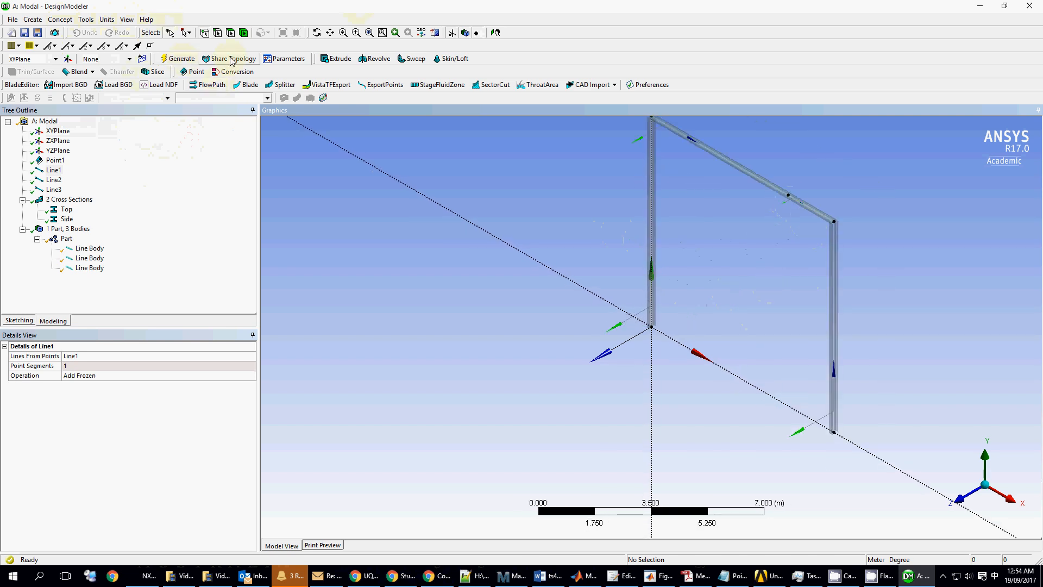
{"action": "left_click", "coordinate": [329, 33]}
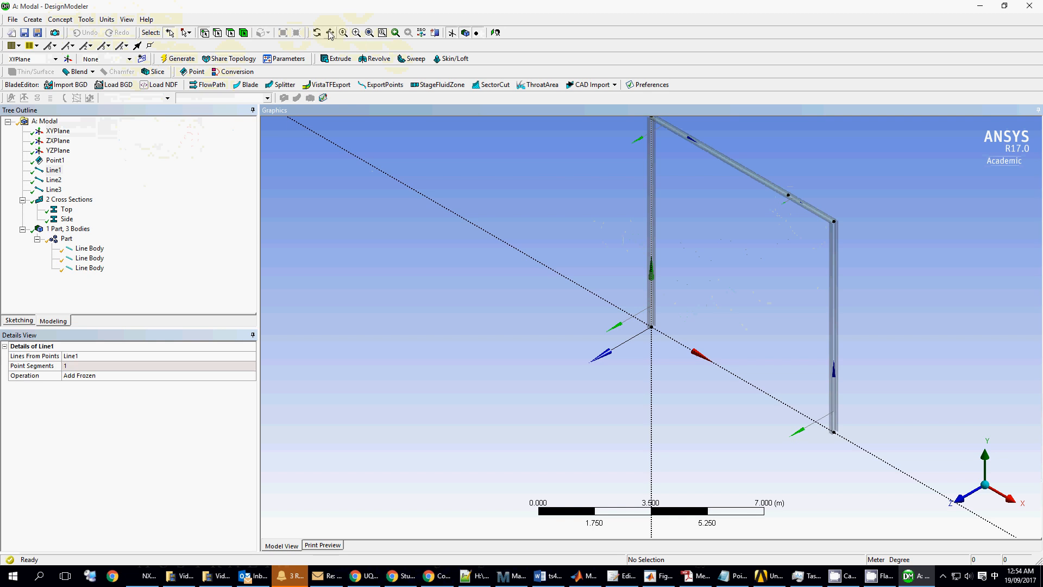
{"action": "left_click_drag", "start_coordinate": [837, 196], "coordinate": [645, 285]}
{"action": "scroll", "coordinate": [678, 278], "scroll_direction": "up", "scroll_amount": 5}
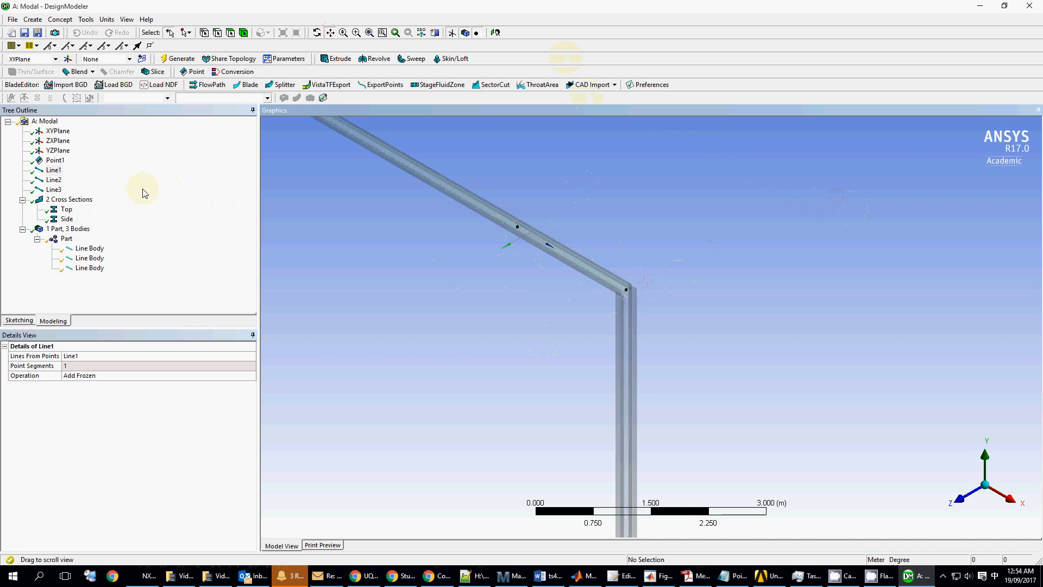
{"action": "left_click", "coordinate": [204, 34]}
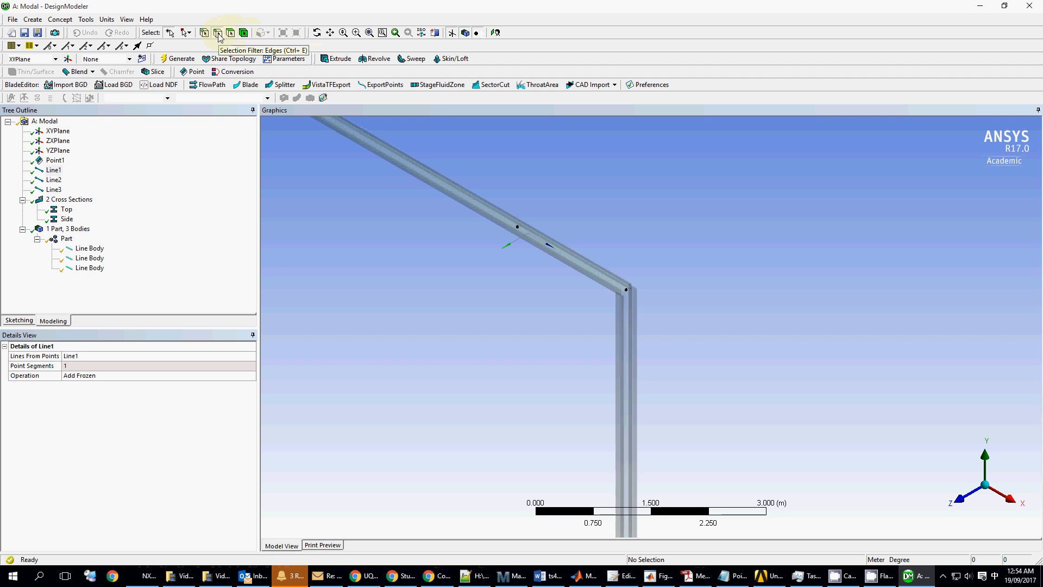
- Align the top beam edge's cross section to the right column edge
{"action": "left_click", "coordinate": [219, 37]}
{"action": "scroll", "coordinate": [492, 213], "scroll_direction": "up", "scroll_amount": 3}
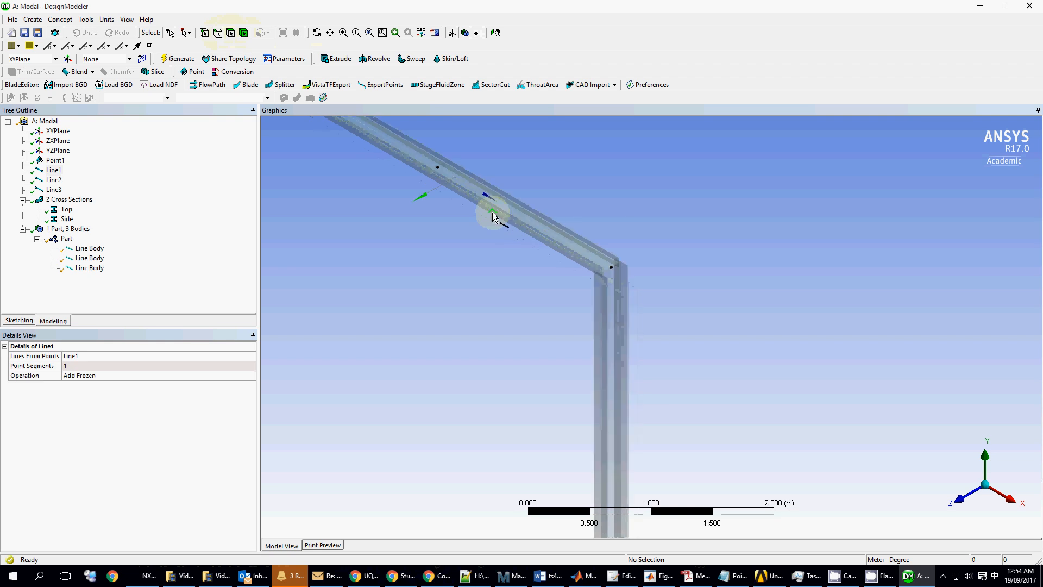
{"action": "scroll", "coordinate": [493, 213], "scroll_direction": "down", "scroll_amount": 3}
{"action": "left_click", "coordinate": [478, 208]}
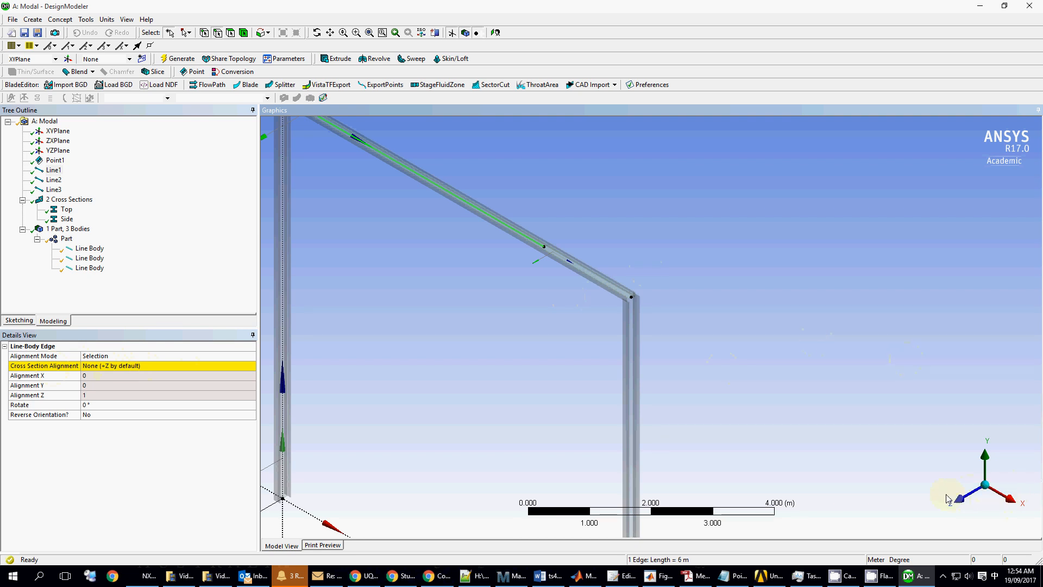
{"action": "left_click", "coordinate": [231, 365]}
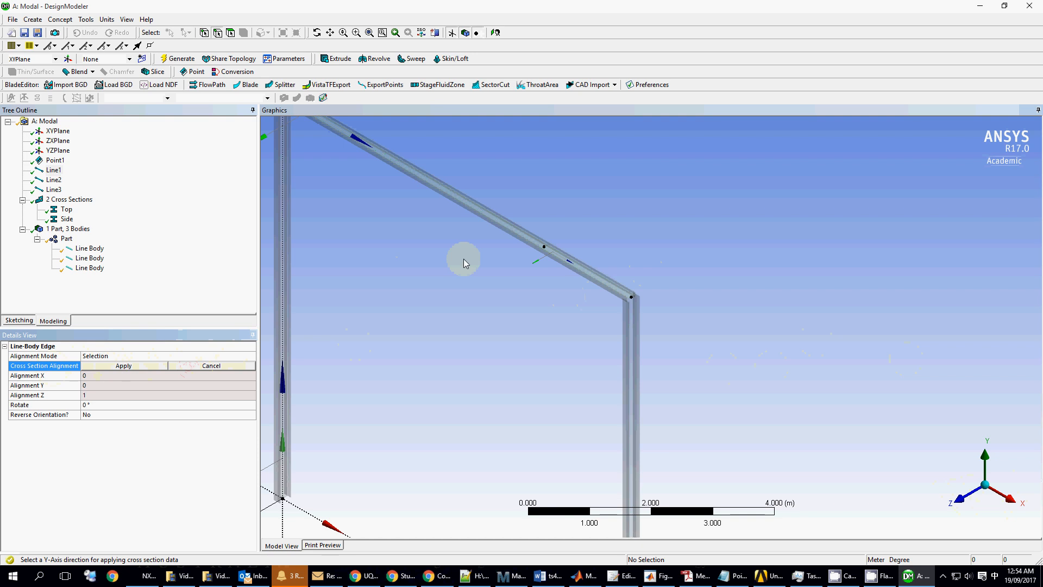
{"action": "left_click", "coordinate": [632, 379]}
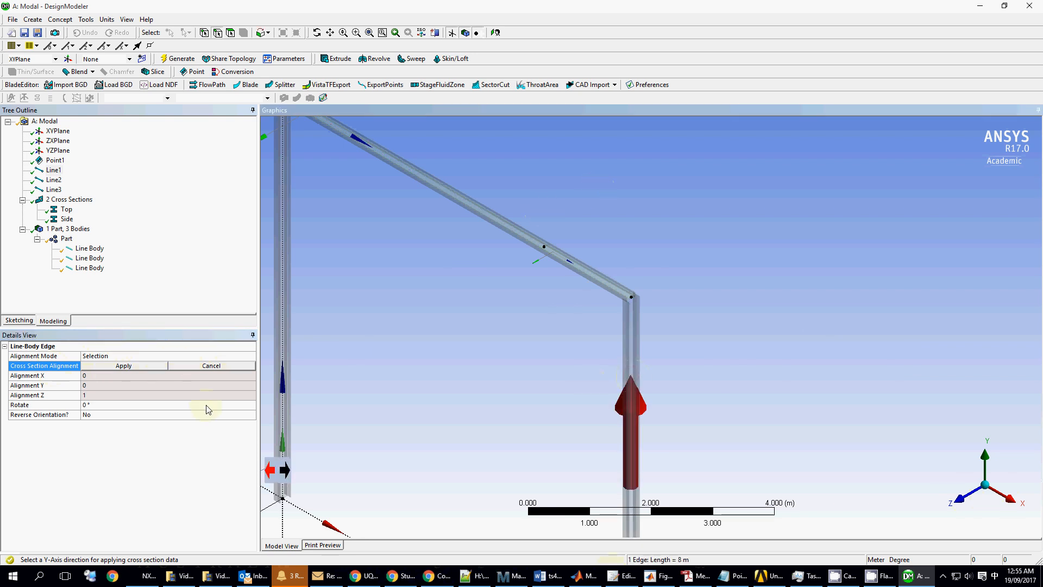
{"action": "left_click", "coordinate": [131, 365]}
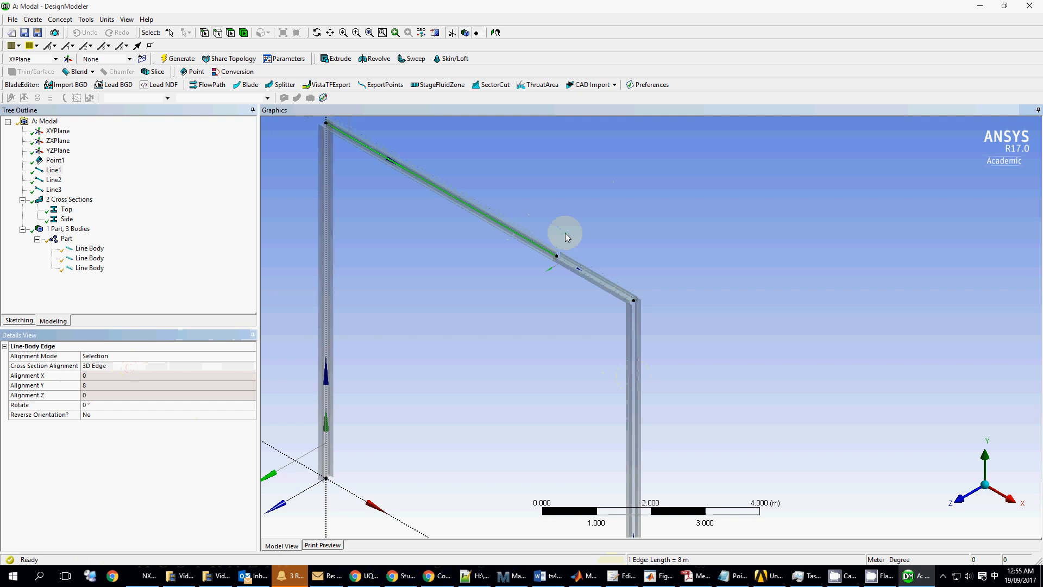
- Align the 2 m middle beam edge's cross section to the vertical column
{"action": "scroll", "coordinate": [566, 232], "scroll_direction": "up", "scroll_amount": 6}
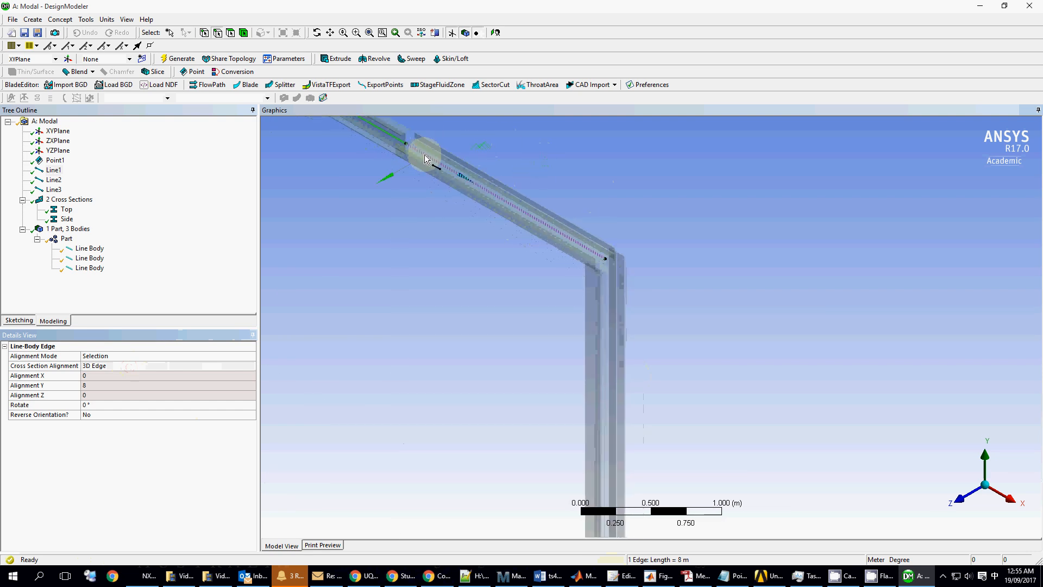
{"action": "scroll", "coordinate": [424, 155], "scroll_direction": "down", "scroll_amount": 3}
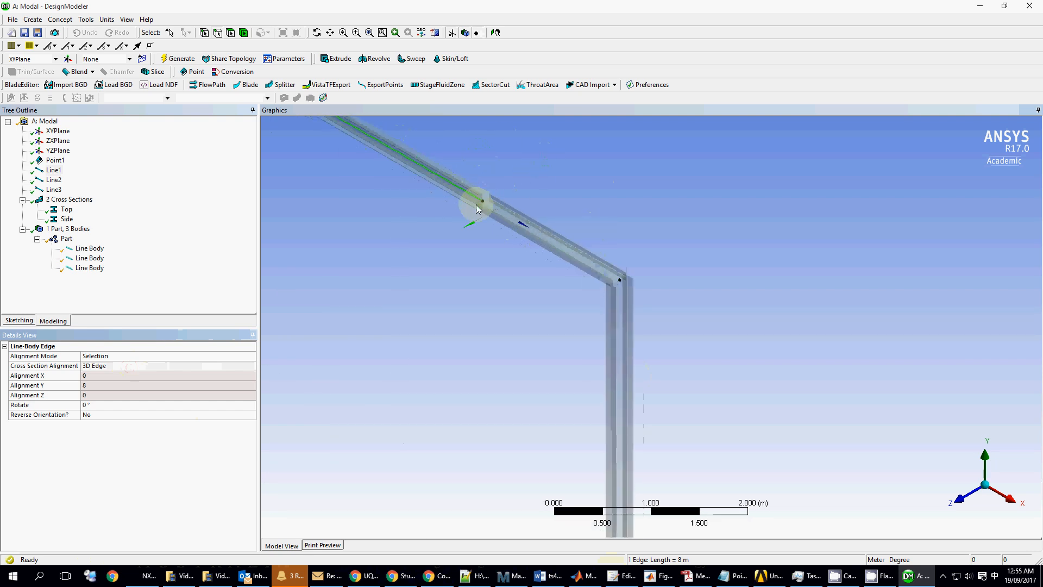
{"action": "left_click", "coordinate": [544, 239]}
{"action": "left_click", "coordinate": [163, 367]}
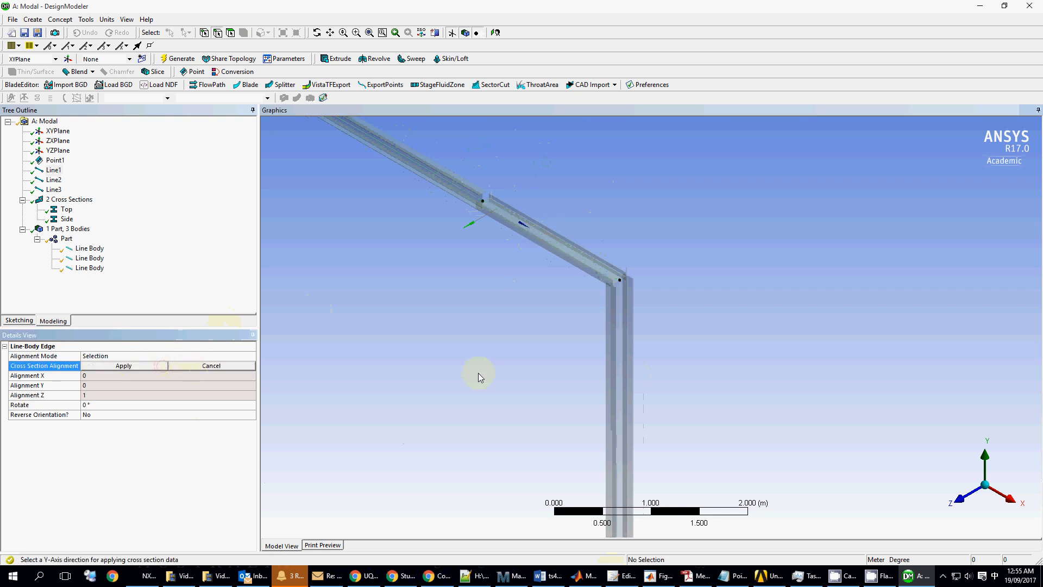
{"action": "left_click", "coordinate": [623, 403]}
{"action": "left_click", "coordinate": [158, 364]}
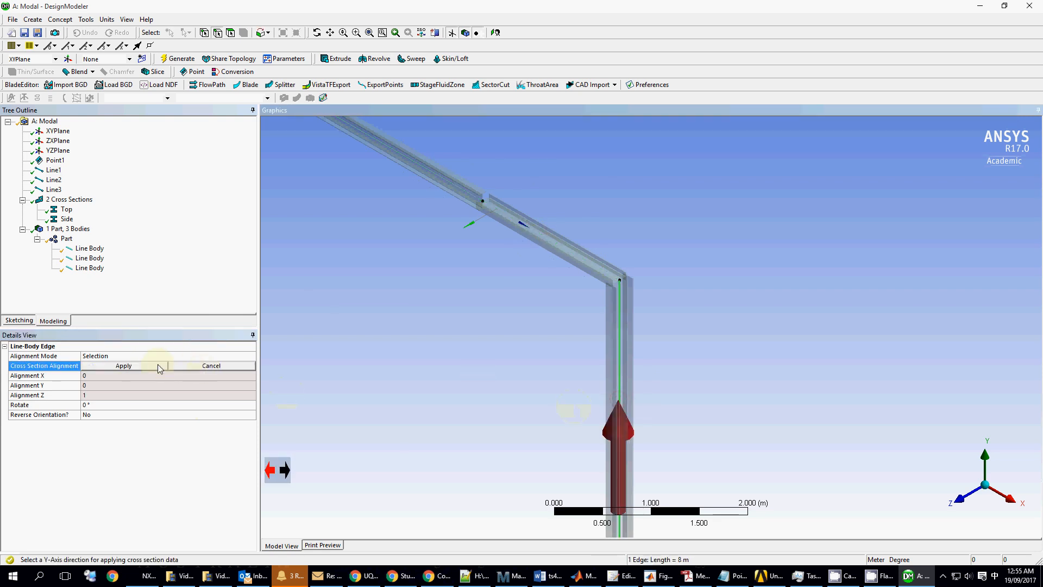
- Align the vertical column edge's cross section to the top beam
{"action": "left_click", "coordinate": [622, 359]}
{"action": "left_click", "coordinate": [123, 367]}
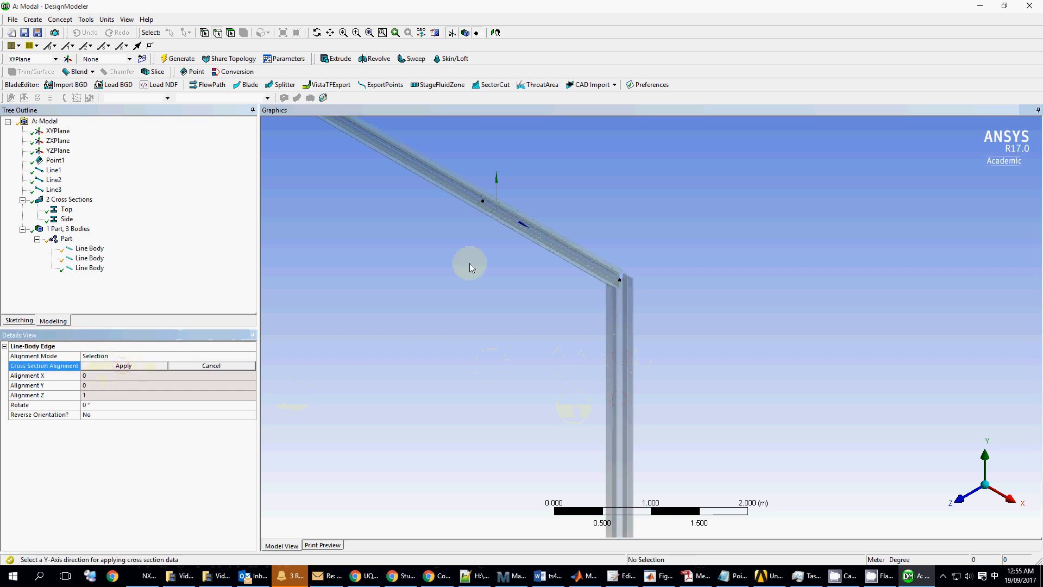
{"action": "left_click", "coordinate": [570, 226]}
{"action": "left_click", "coordinate": [114, 367]}
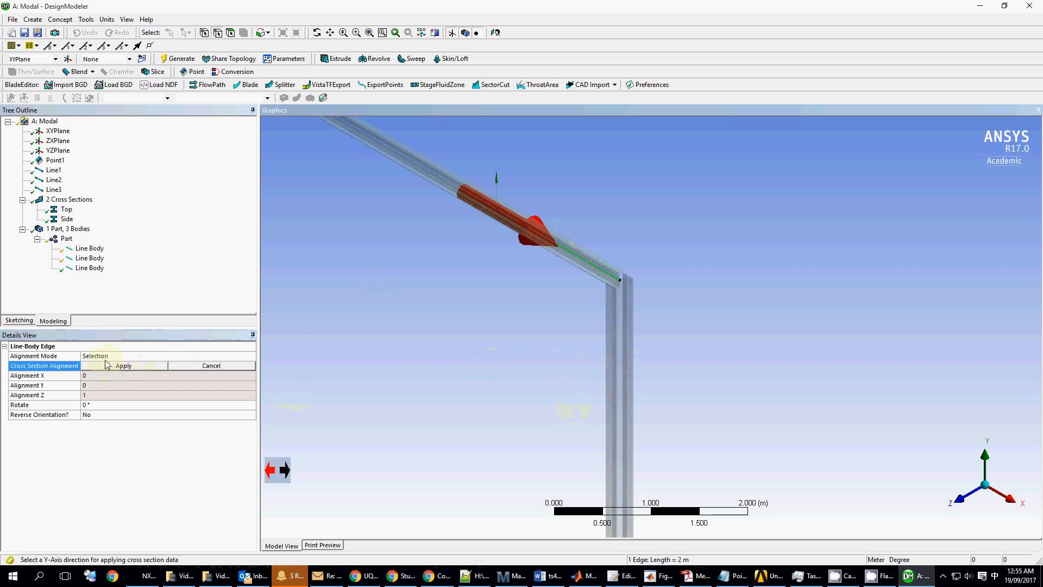
- Align the left column's cross section to the top beam edge
{"action": "left_click", "coordinate": [395, 33]}
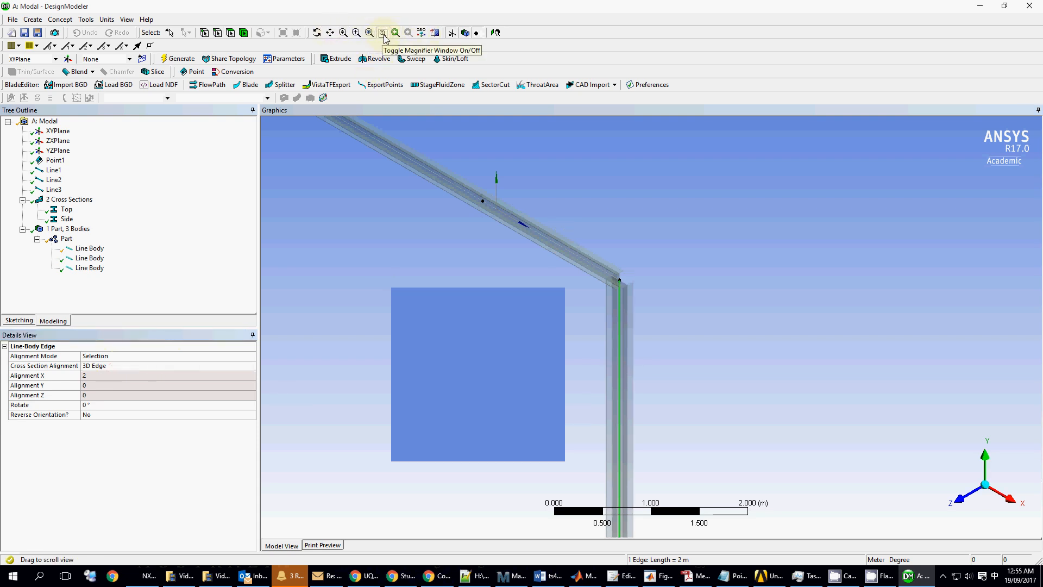
{"action": "left_click", "coordinate": [395, 33]}
{"action": "left_click", "coordinate": [370, 33]}
{"action": "left_click_drag", "start_coordinate": [687, 337], "coordinate": [657, 263]}
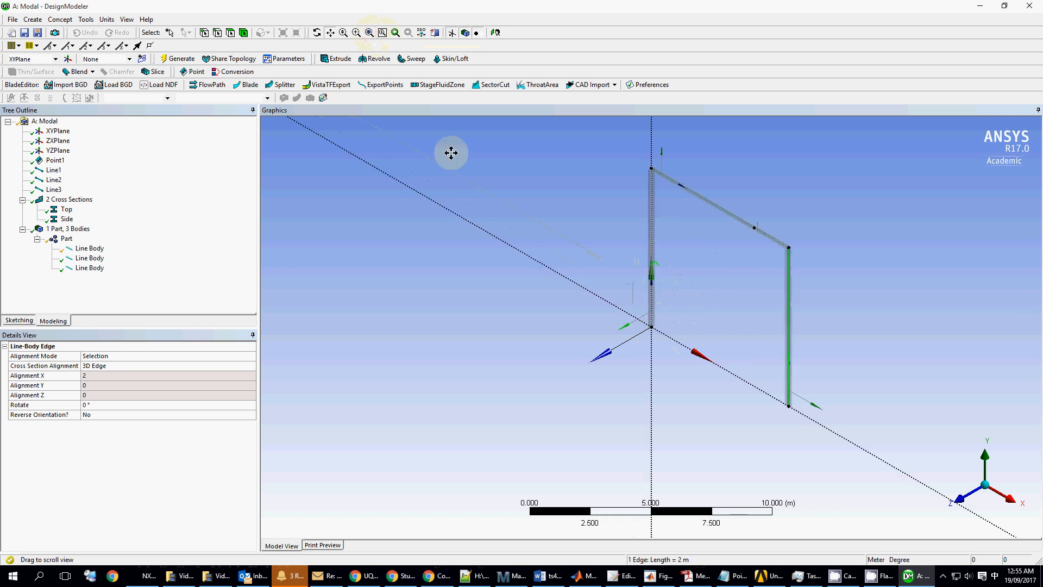
{"action": "left_click", "coordinate": [217, 33]}
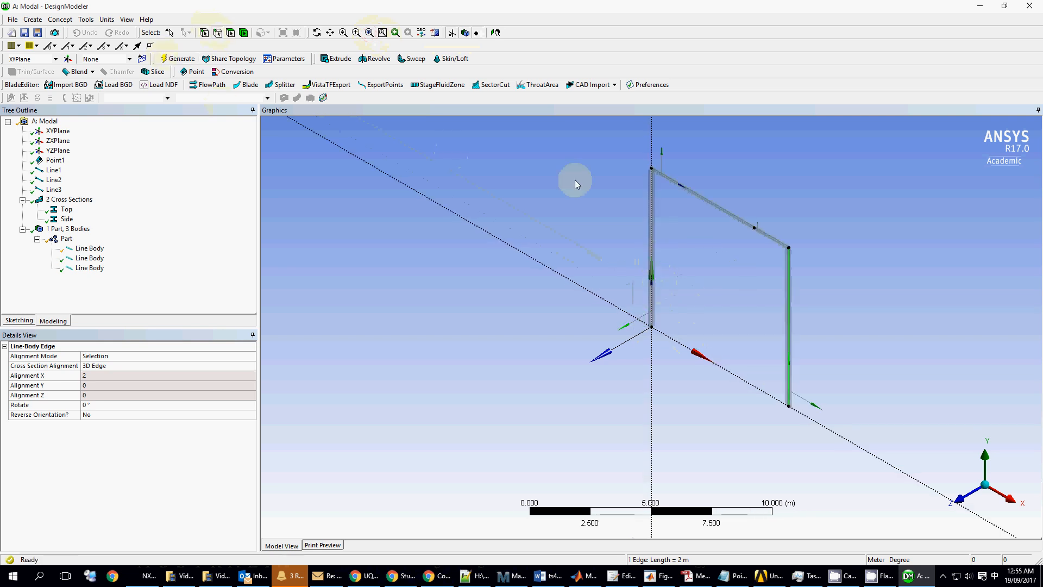
{"action": "left_click", "coordinate": [650, 211]}
{"action": "left_click", "coordinate": [102, 367]}
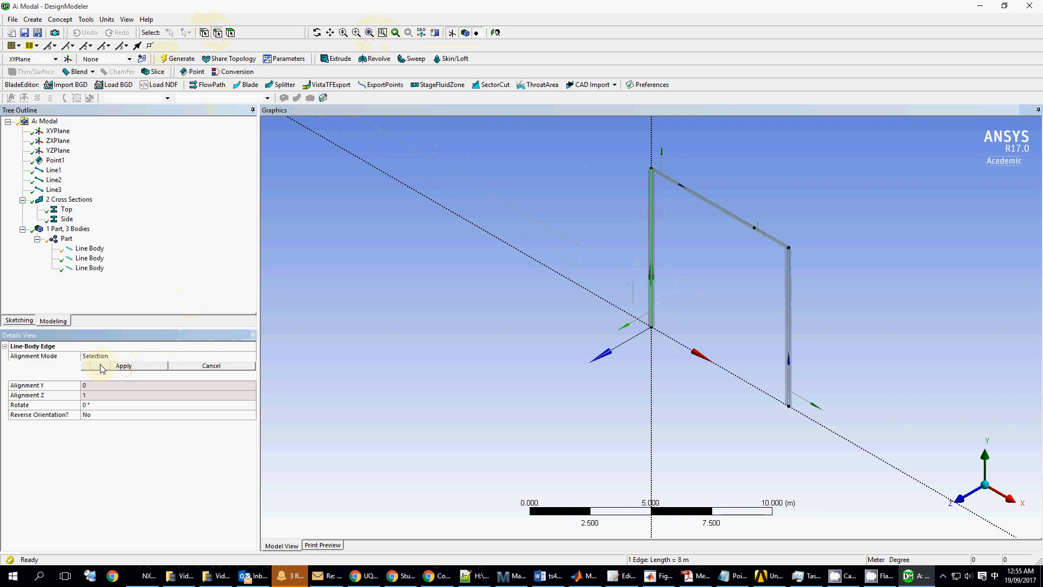
{"action": "left_click", "coordinate": [707, 200]}
{"action": "left_click", "coordinate": [154, 366]}
- Leave DesignModeler and bring the Workbench project schematic back to the front
{"action": "scroll", "coordinate": [641, 217], "scroll_direction": "down", "scroll_amount": 2}
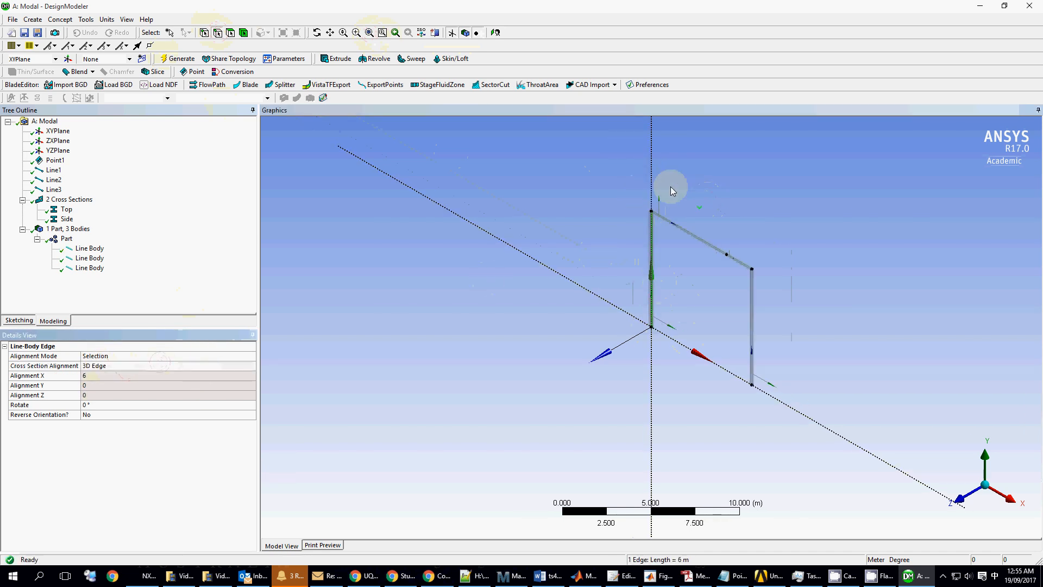
{"action": "scroll", "coordinate": [674, 185], "scroll_direction": "up", "scroll_amount": 6}
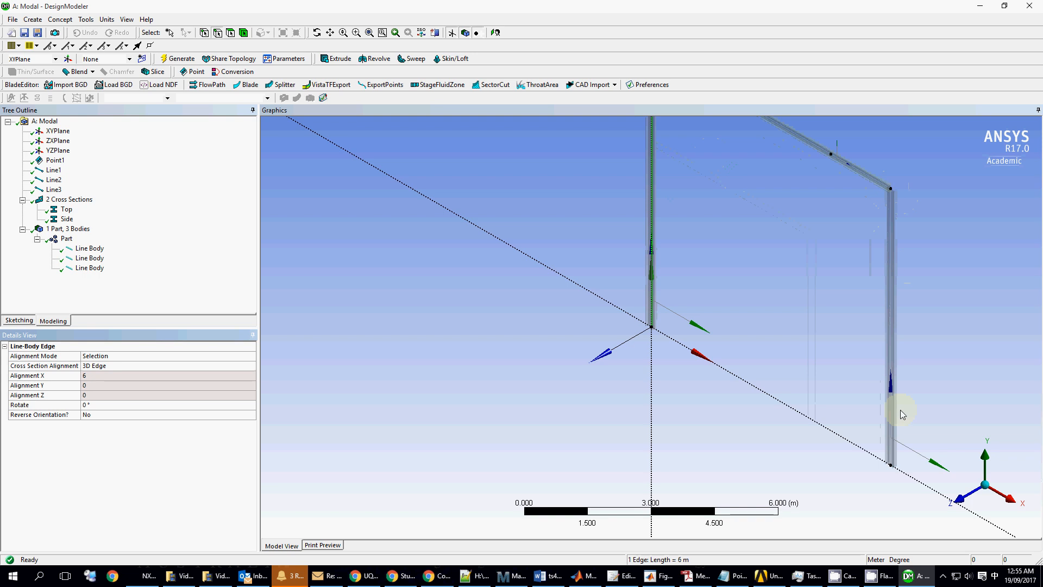
{"action": "scroll", "coordinate": [709, 190], "scroll_direction": "down", "scroll_amount": 1}
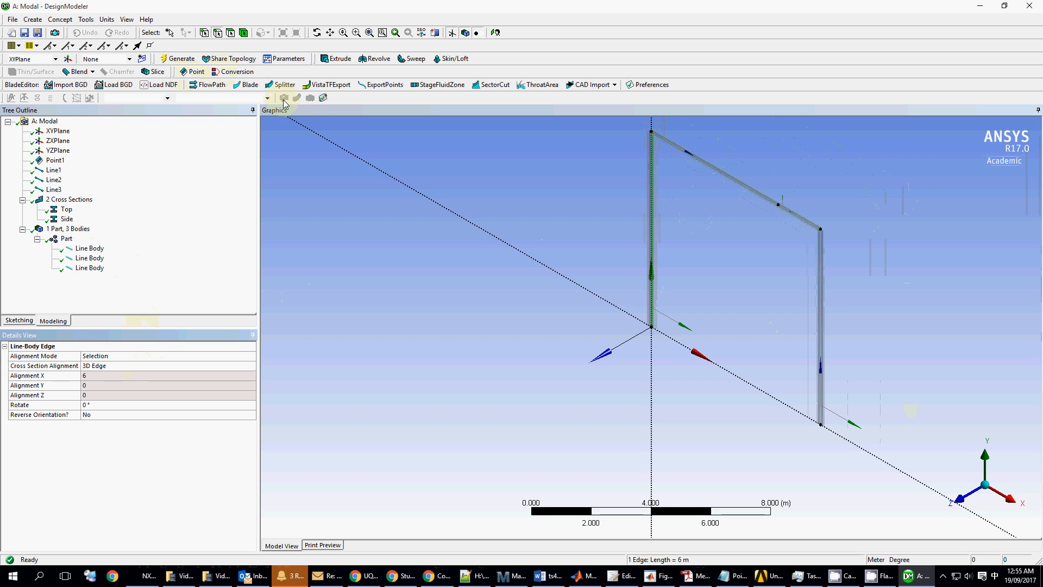
{"action": "left_click", "coordinate": [177, 60]}
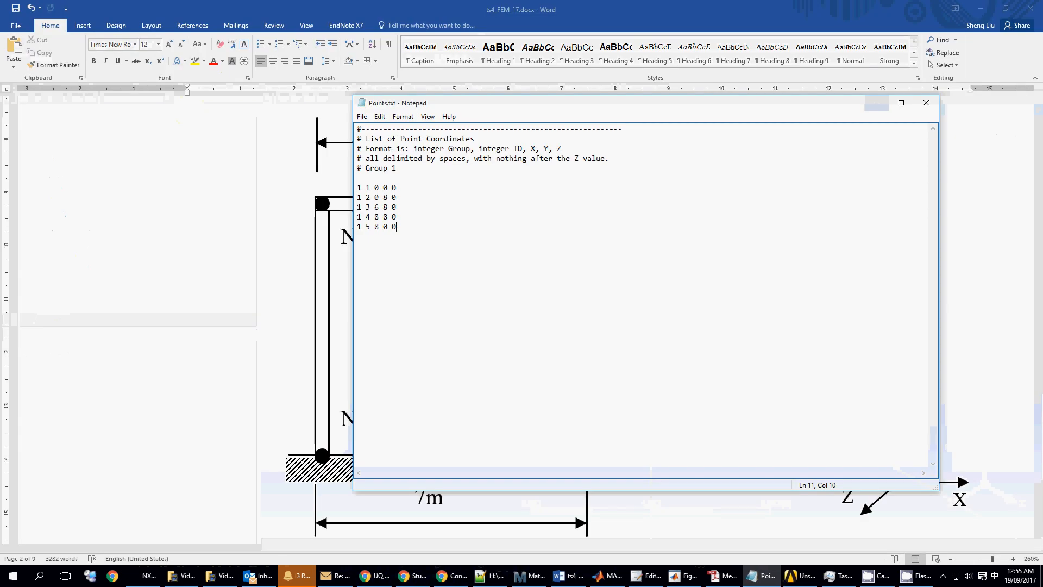
{"action": "left_click", "coordinate": [800, 576]}
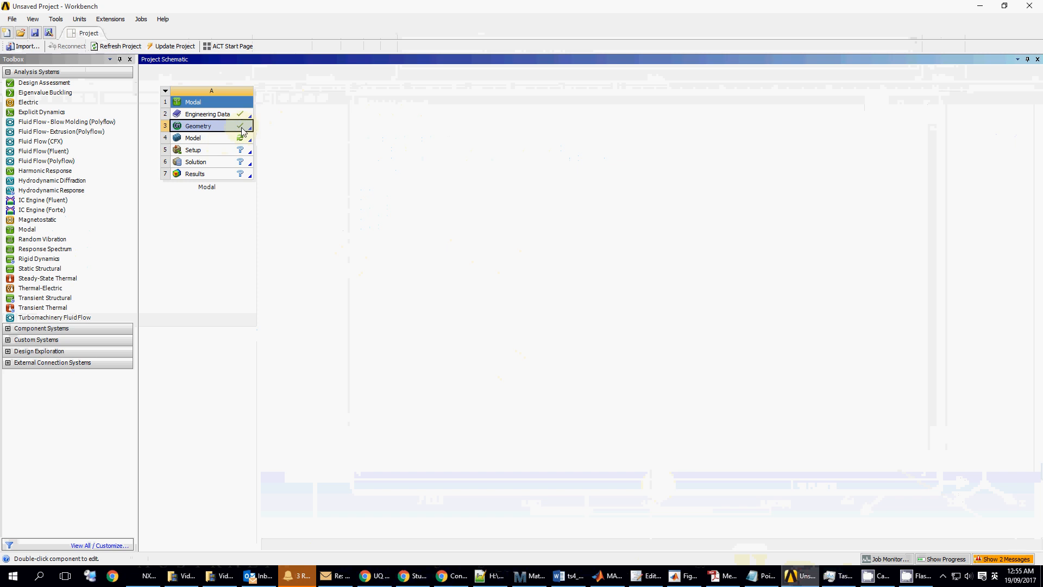
- Open the Modal system's Model cell (A4) in Mechanical
{"action": "left_click", "coordinate": [211, 139]}
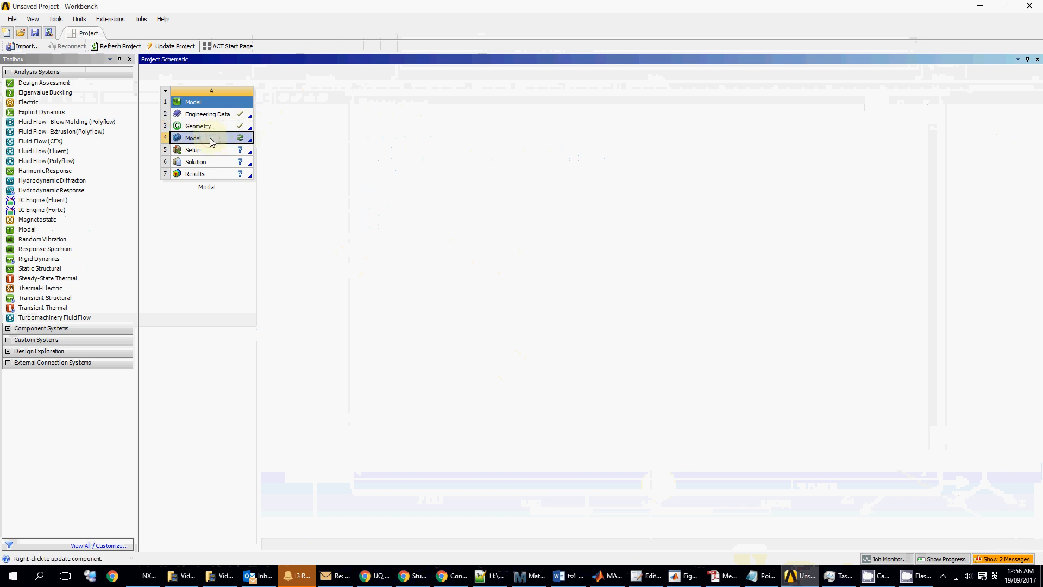
{"action": "double_click", "coordinate": [211, 140]}
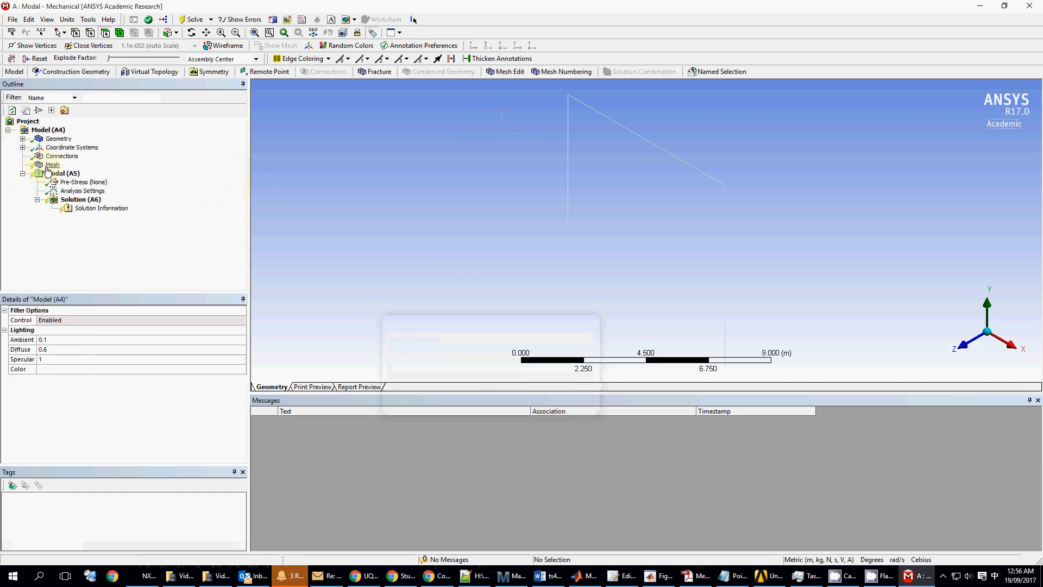
- Add a mesh sizing control scoped to the four frame edges
{"action": "left_click", "coordinate": [52, 165]}
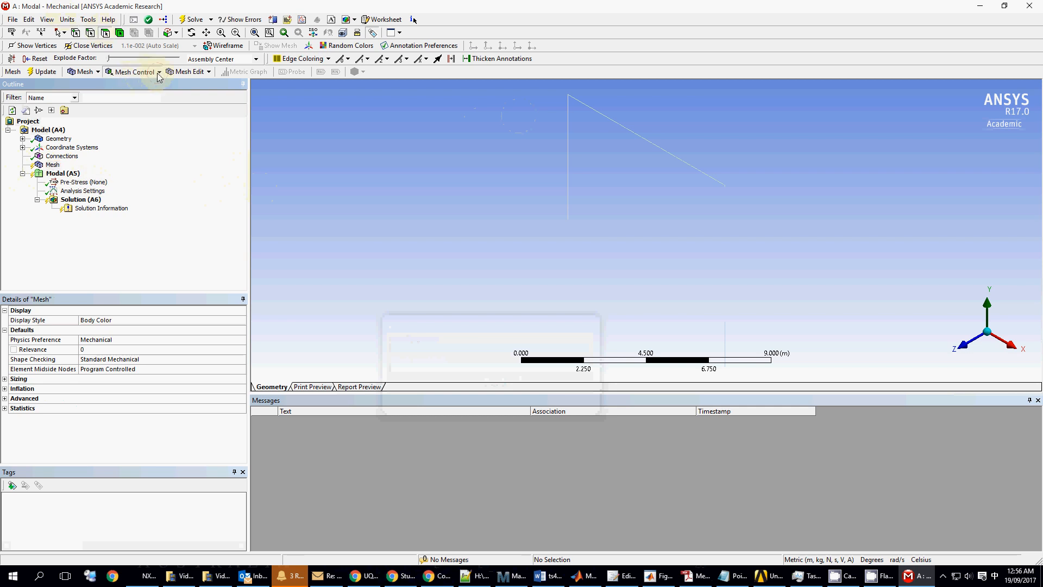
{"action": "left_click", "coordinate": [134, 71]}
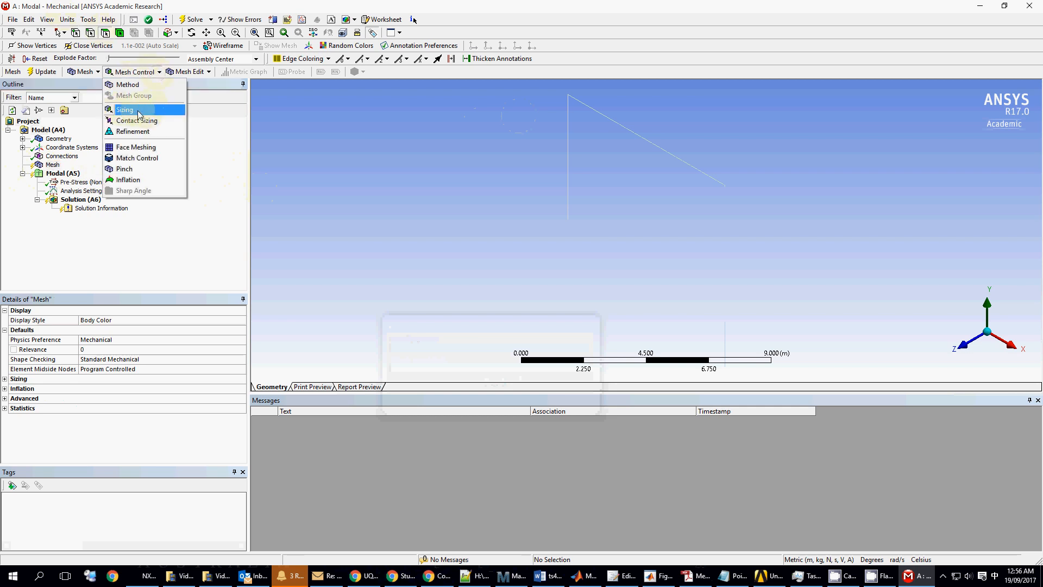
{"action": "left_click", "coordinate": [162, 111]}
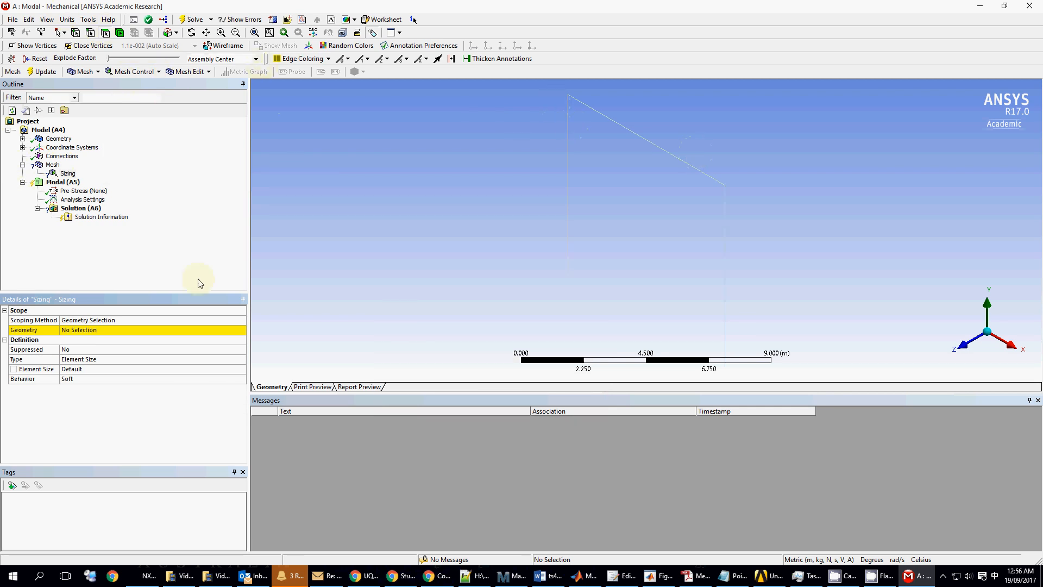
{"action": "left_click", "coordinate": [98, 331]}
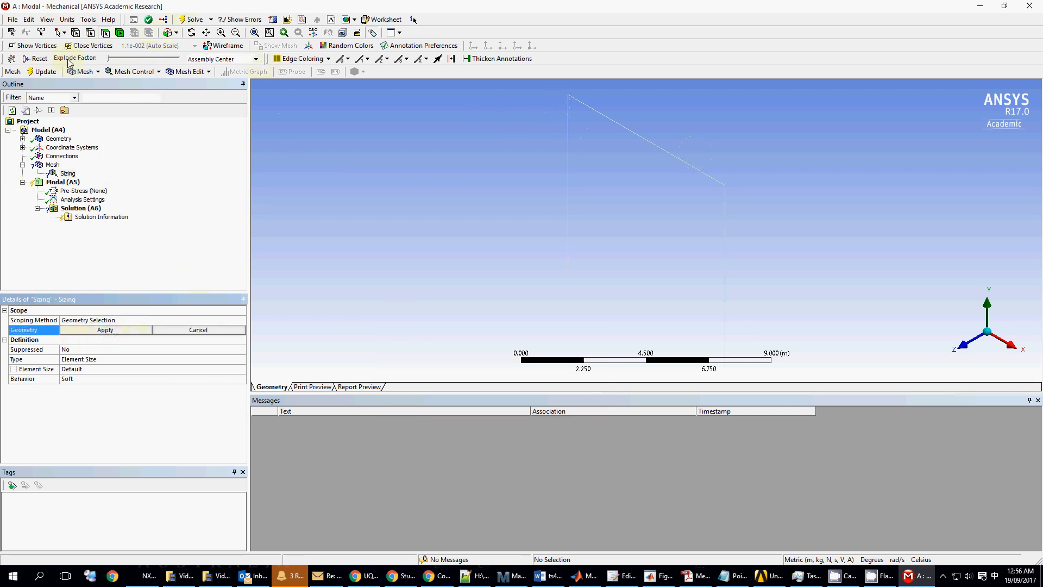
{"action": "left_click", "coordinate": [90, 34]}
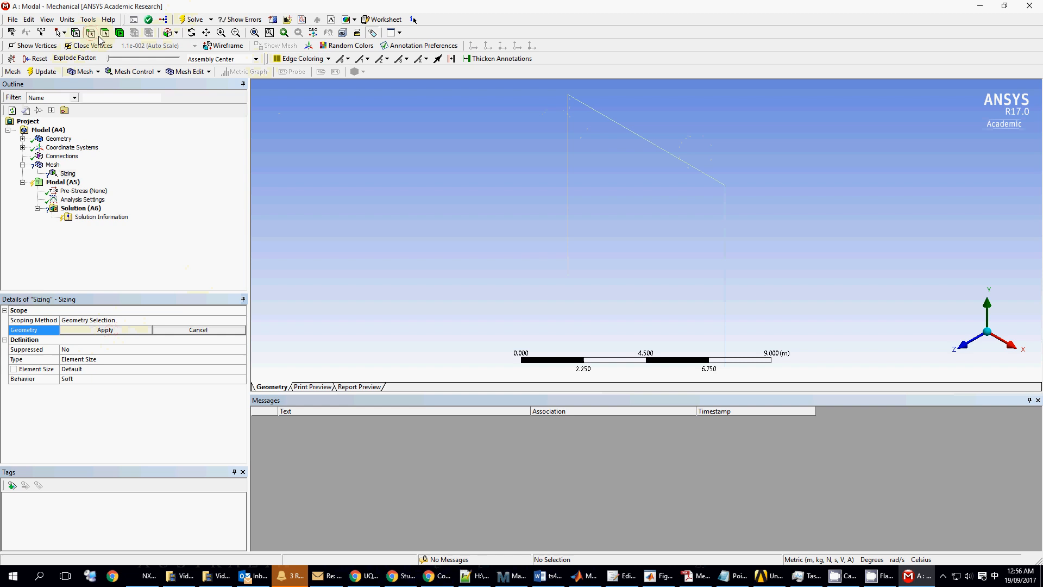
{"action": "left_click", "coordinate": [569, 174]}
{"action": "left_click", "coordinate": [624, 131], "text": "ctrl"}
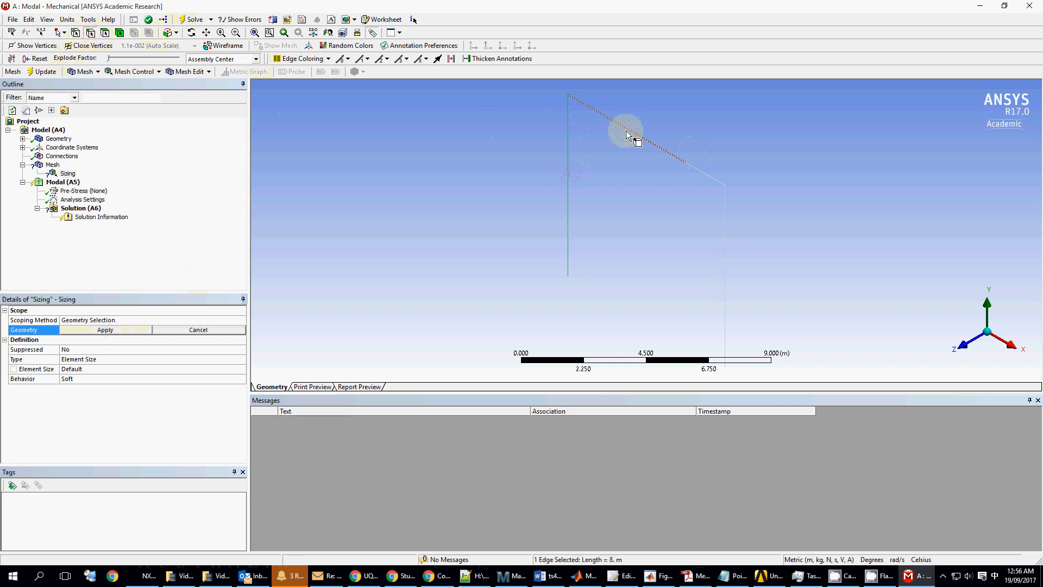
{"action": "left_click", "coordinate": [705, 177], "text": "ctrl"}
{"action": "left_click", "coordinate": [726, 241], "text": "ctrl"}
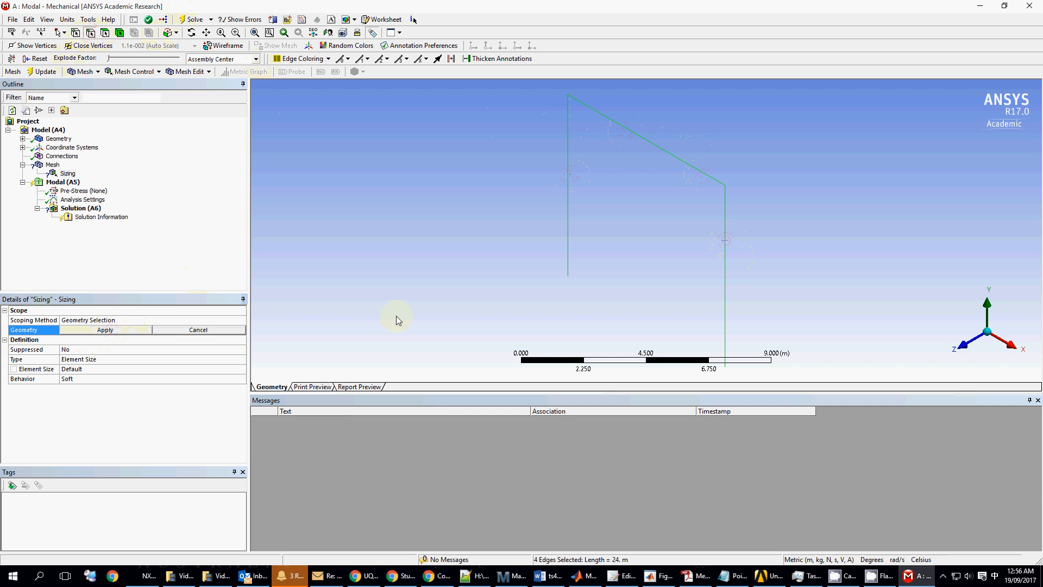
{"action": "left_click", "coordinate": [105, 331]}
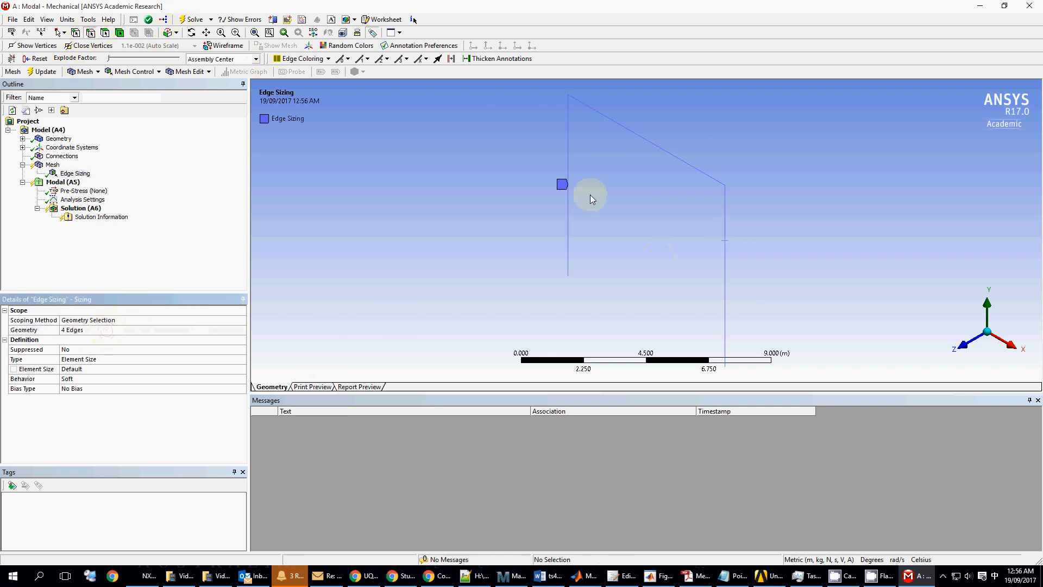
- Set the edge sizing's element size to 2 m
{"action": "left_click", "coordinate": [113, 360]}
{"action": "left_click", "coordinate": [87, 370]}
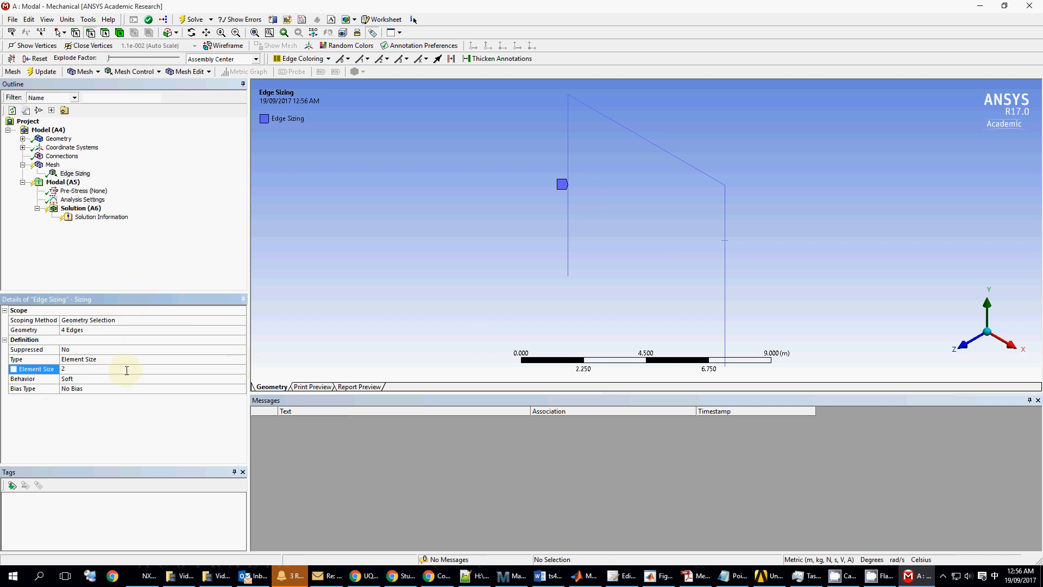
{"action": "key", "text": "Return"}
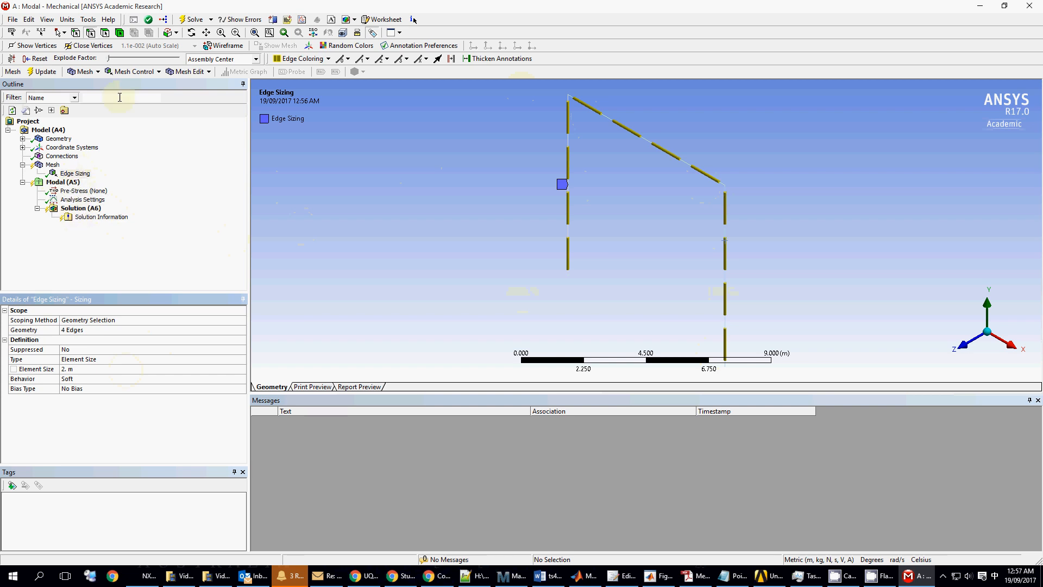
{"action": "left_click", "coordinate": [55, 183]}
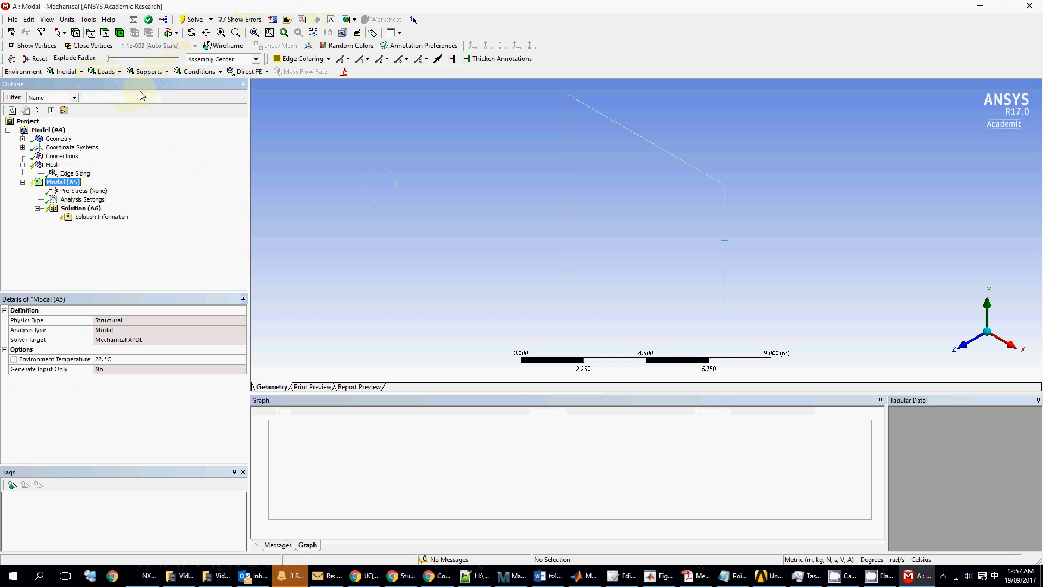
- Add a Fixed Support at the two column base vertices and view the Solution details
{"action": "left_click", "coordinate": [156, 72]}
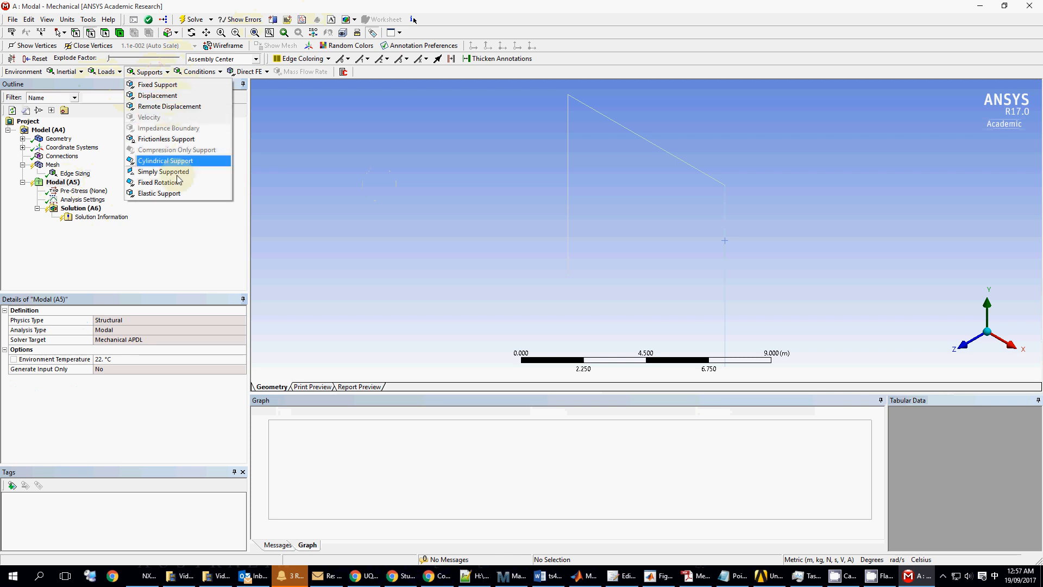
{"action": "left_click", "coordinate": [170, 86]}
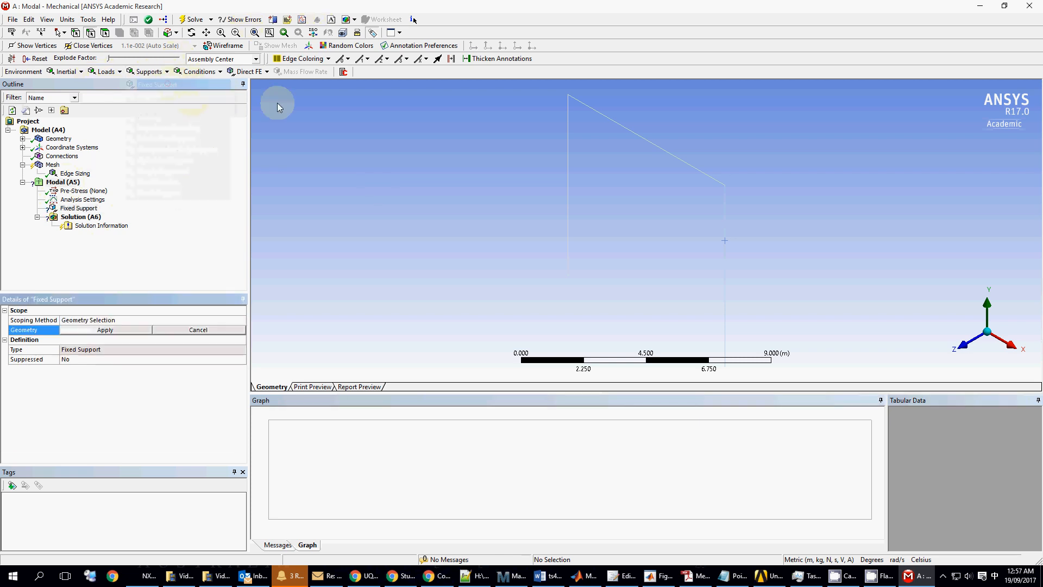
{"action": "left_click", "coordinate": [75, 33]}
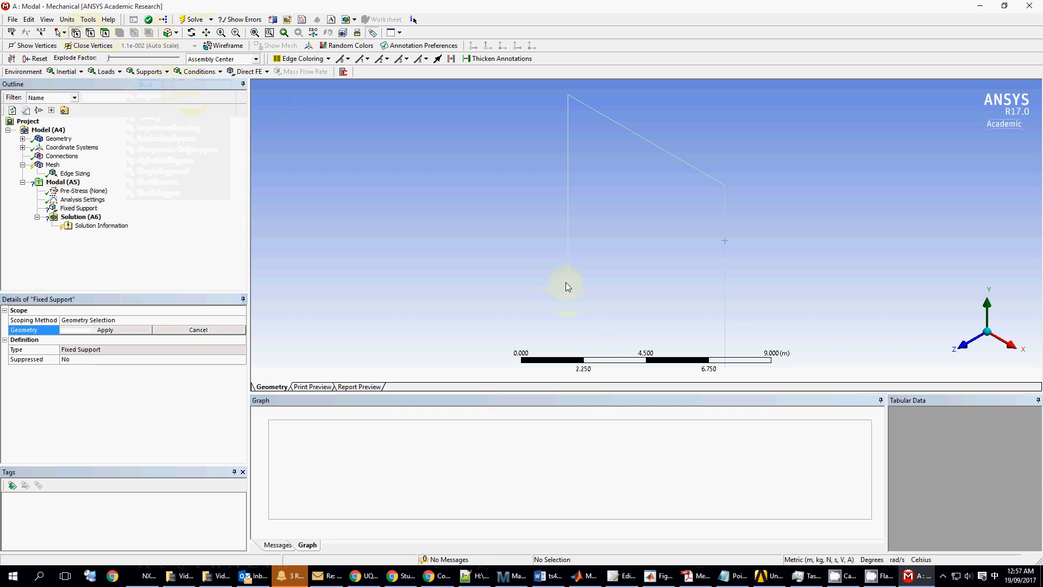
{"action": "left_click", "coordinate": [567, 278]}
{"action": "left_click", "coordinate": [727, 368], "text": "ctrl"}
{"action": "left_click", "coordinate": [131, 330]}
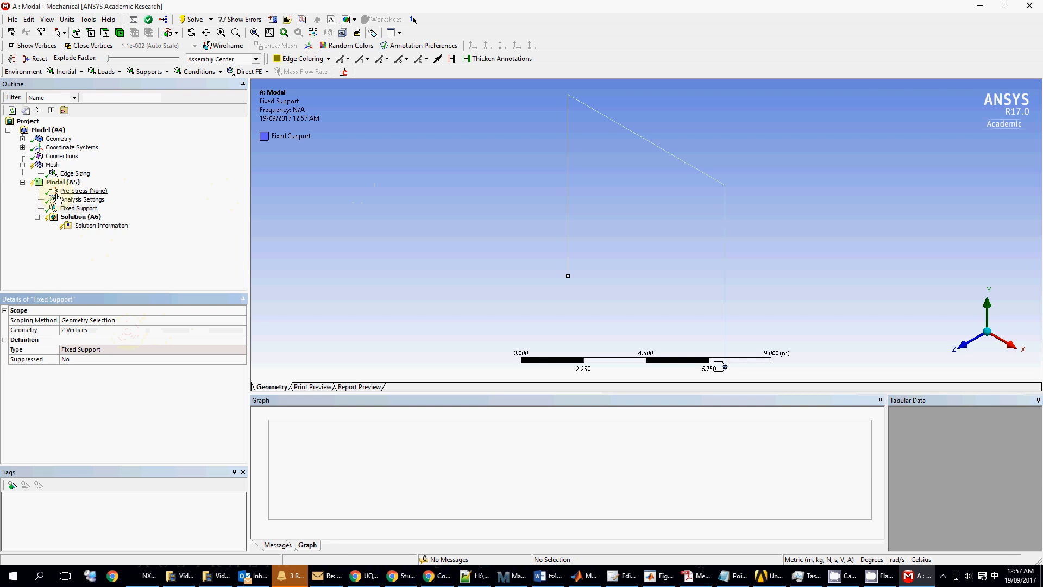
{"action": "left_click", "coordinate": [90, 217]}
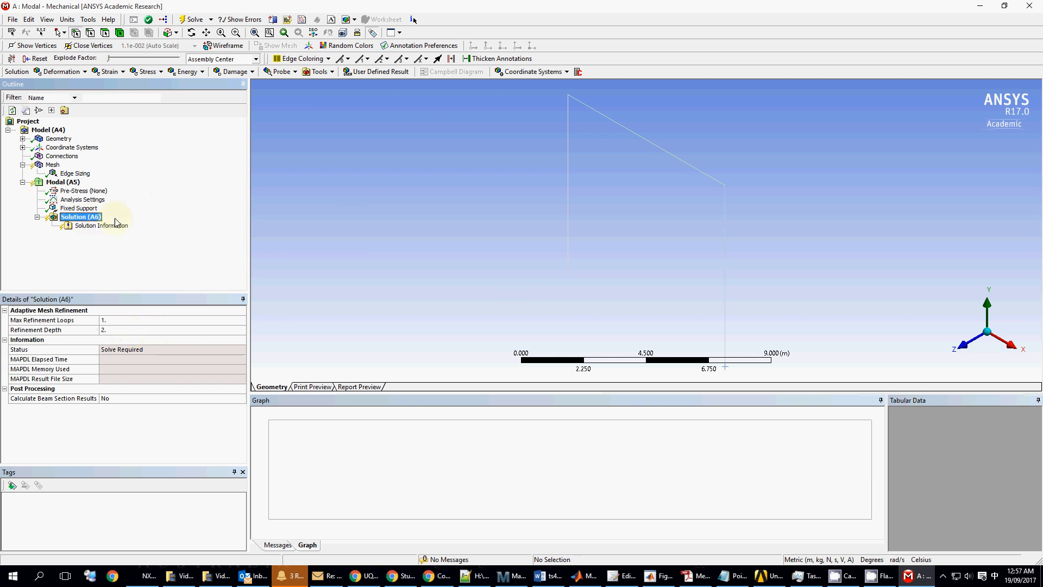
- Set Max Modes to Find to 8 in the modal Analysis Settings
{"action": "left_click", "coordinate": [83, 199]}
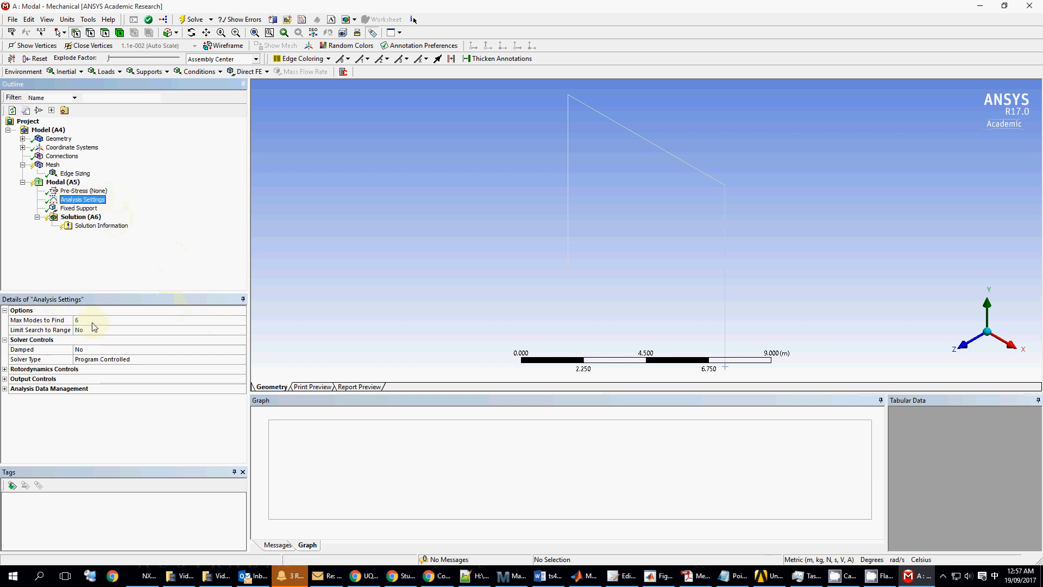
{"action": "left_click", "coordinate": [112, 327]}
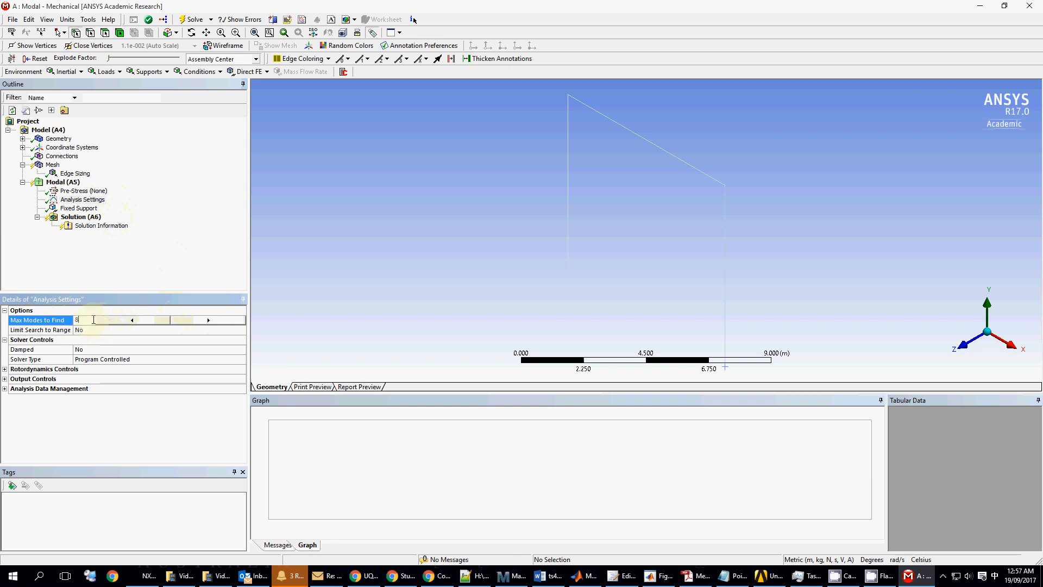
{"action": "type", "text": "8"}
{"action": "left_click", "coordinate": [91, 224]}
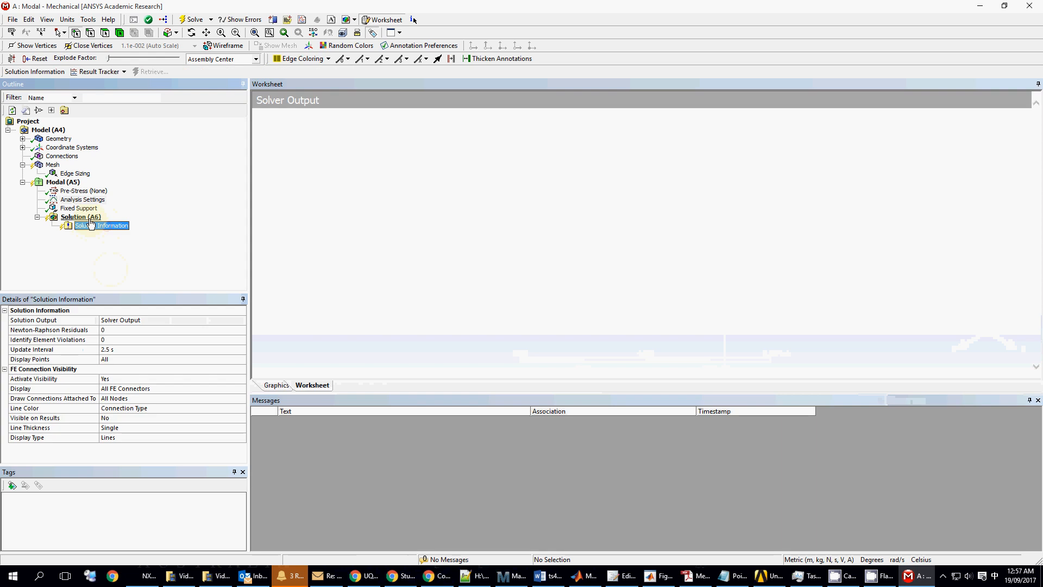
{"action": "left_click", "coordinate": [87, 217]}
- Insert a Total Deformation result under Solution and set its Mode to 8
{"action": "right_click", "coordinate": [100, 220]}
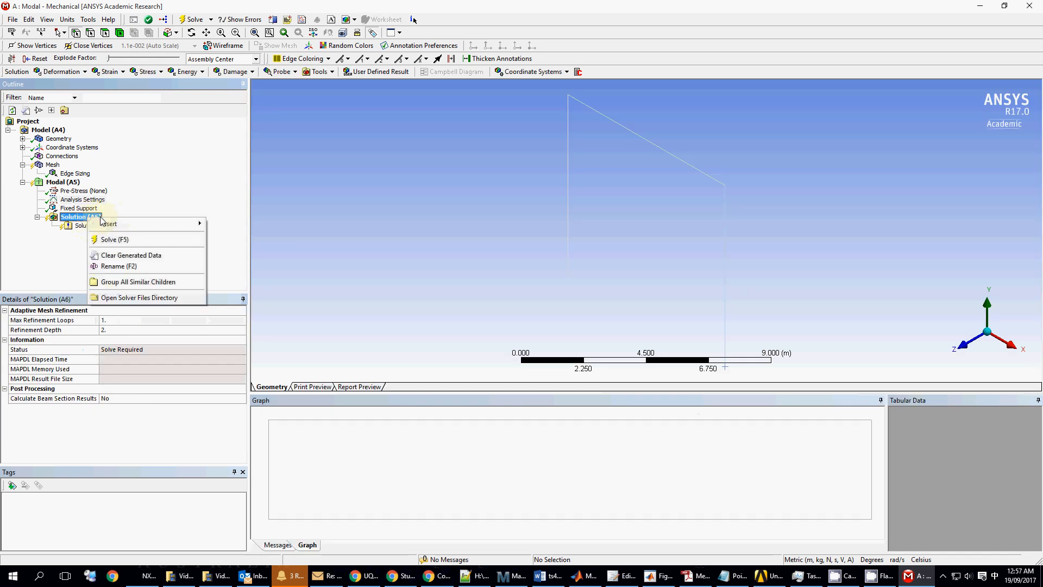
{"action": "mouse_move", "coordinate": [114, 224]}
{"action": "mouse_move", "coordinate": [239, 224]}
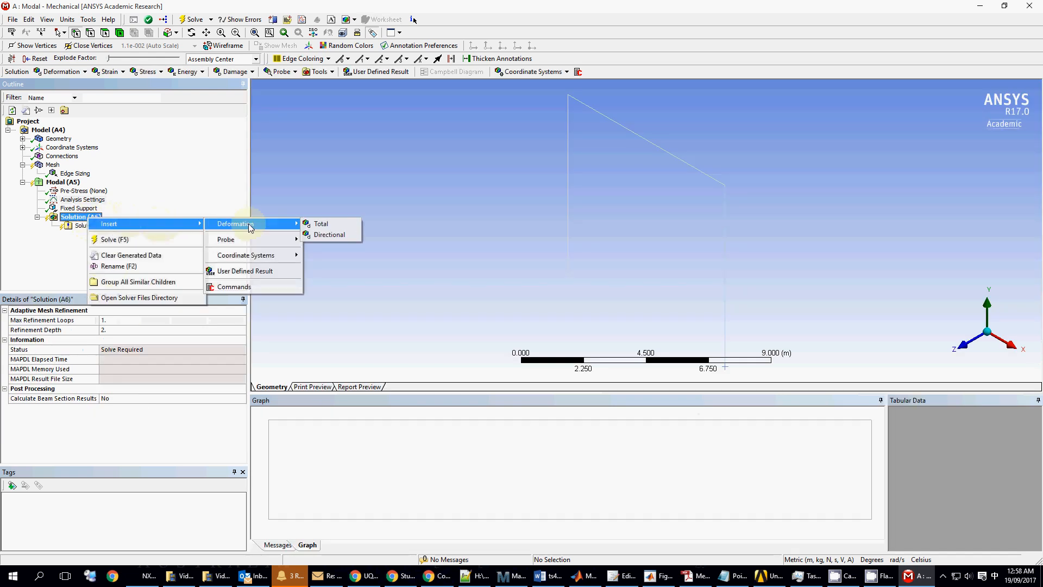
{"action": "left_click", "coordinate": [335, 224]}
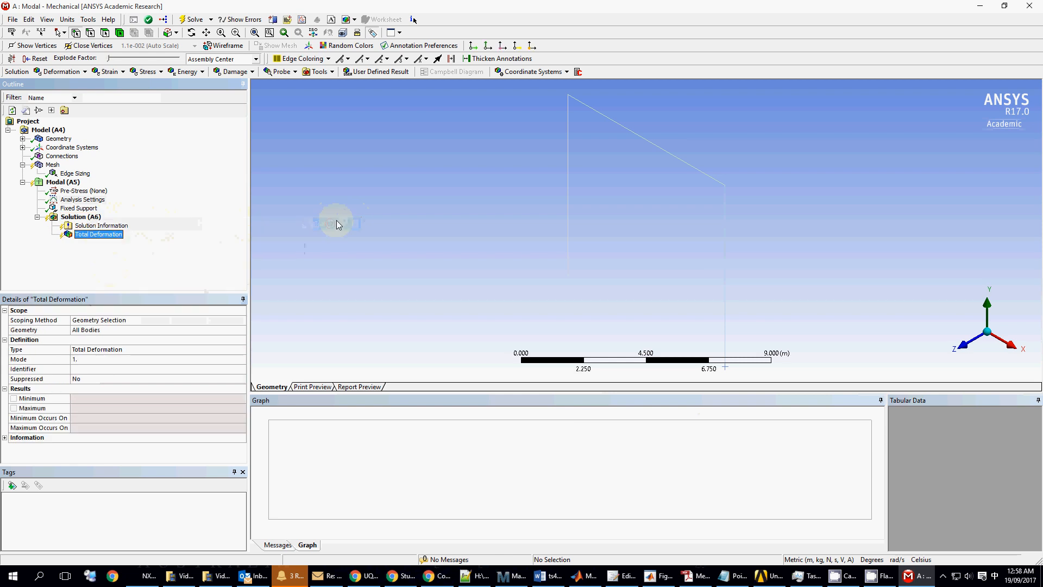
{"action": "left_click", "coordinate": [111, 360]}
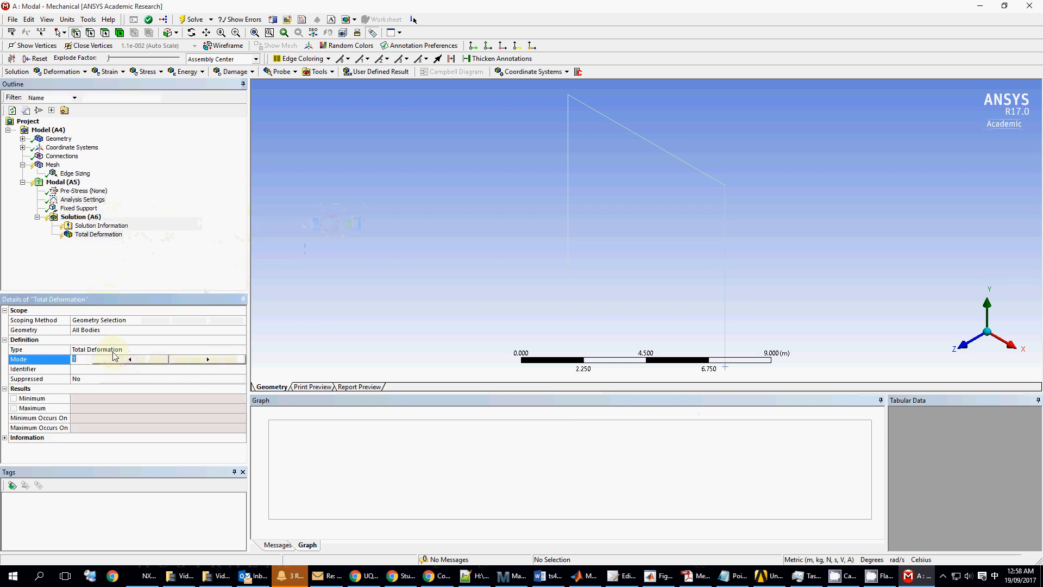
{"action": "type", "text": "8"}
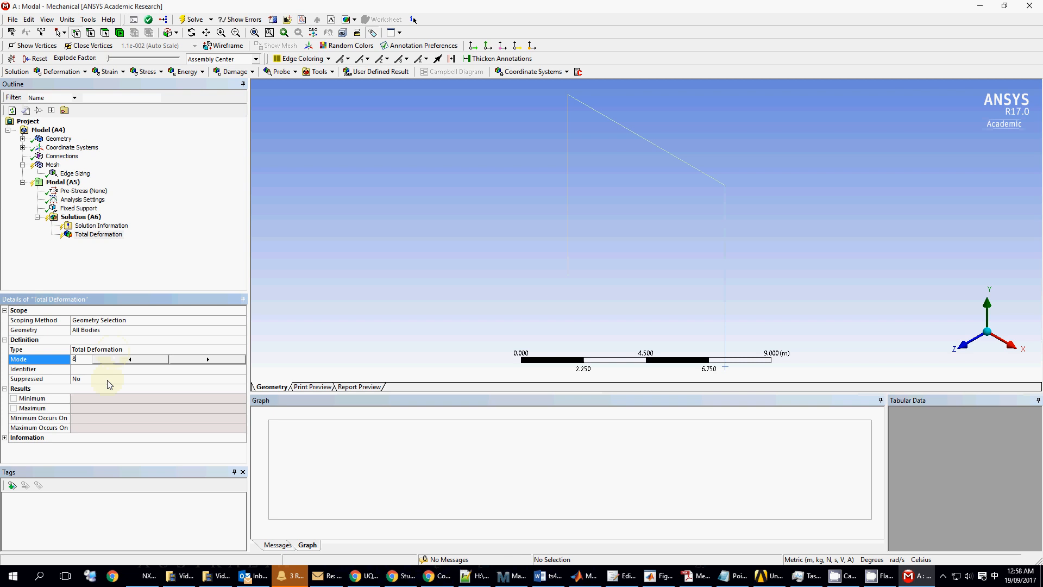
{"action": "left_click", "coordinate": [183, 244]}
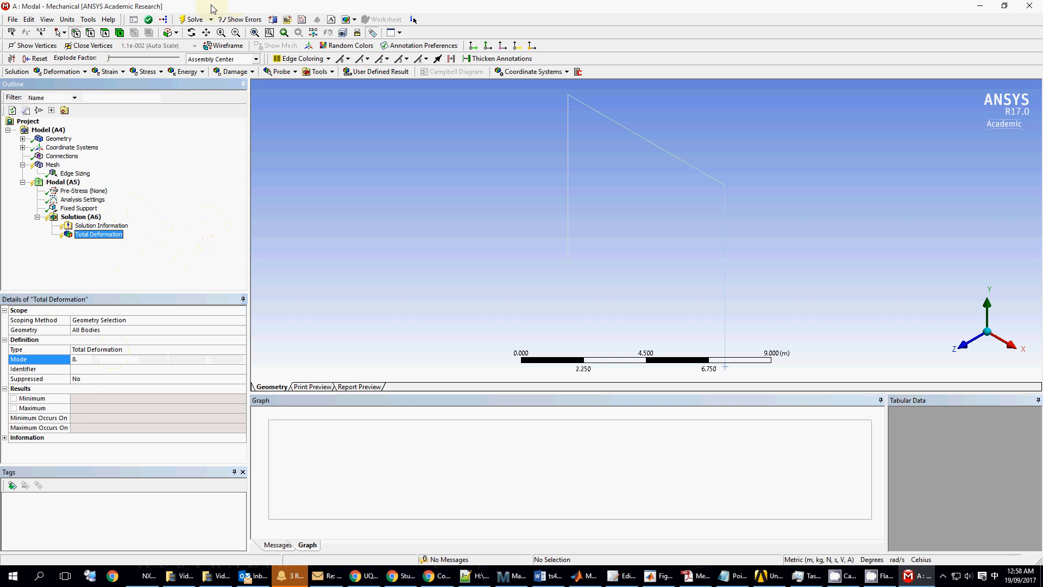
- Solve the modal analysis, yielding eight frequencies up to 10.934 Hz
{"action": "left_click", "coordinate": [193, 20]}
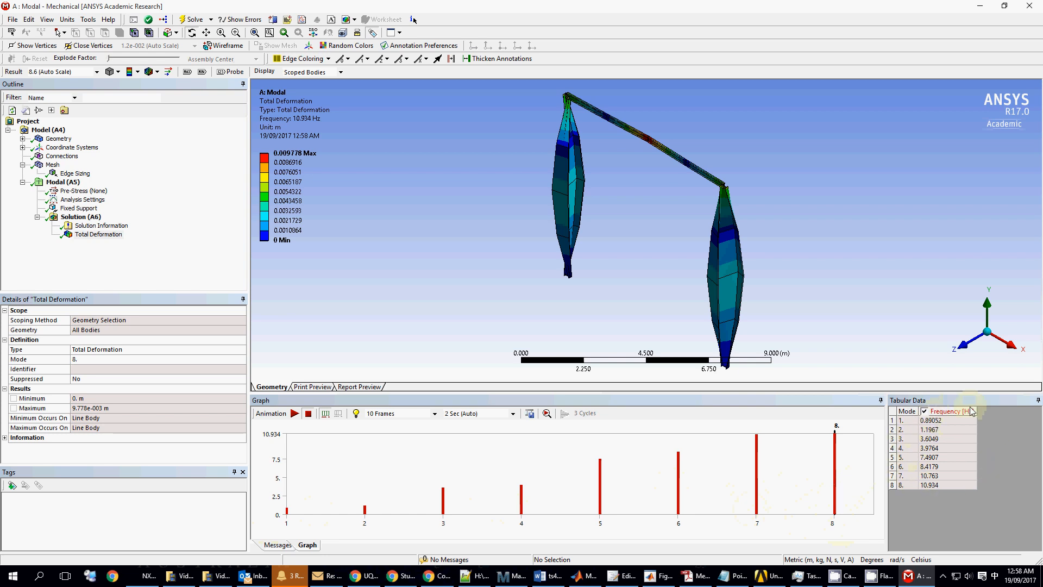
- Retrieve mode 1 (0.89052 Hz) from the frequency chart and animate it side-on
{"action": "left_click", "coordinate": [945, 430]}
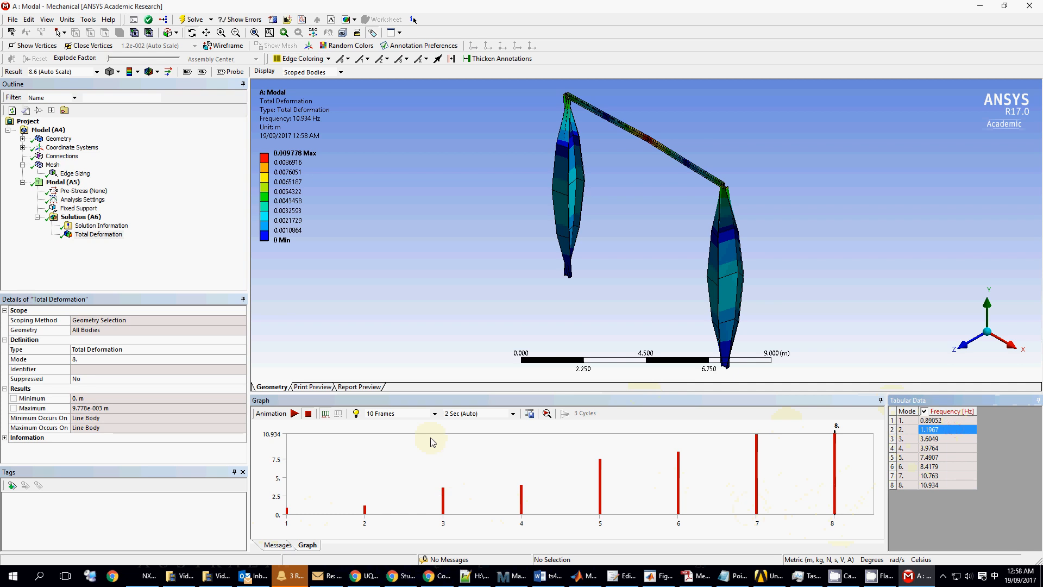
{"action": "left_click", "coordinate": [287, 514]}
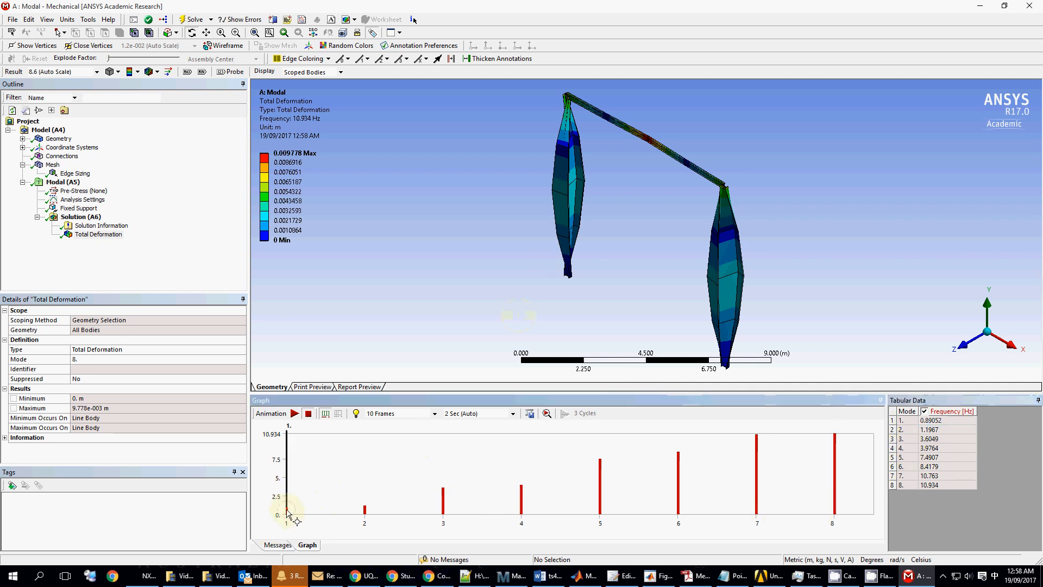
{"action": "right_click", "coordinate": [287, 513]}
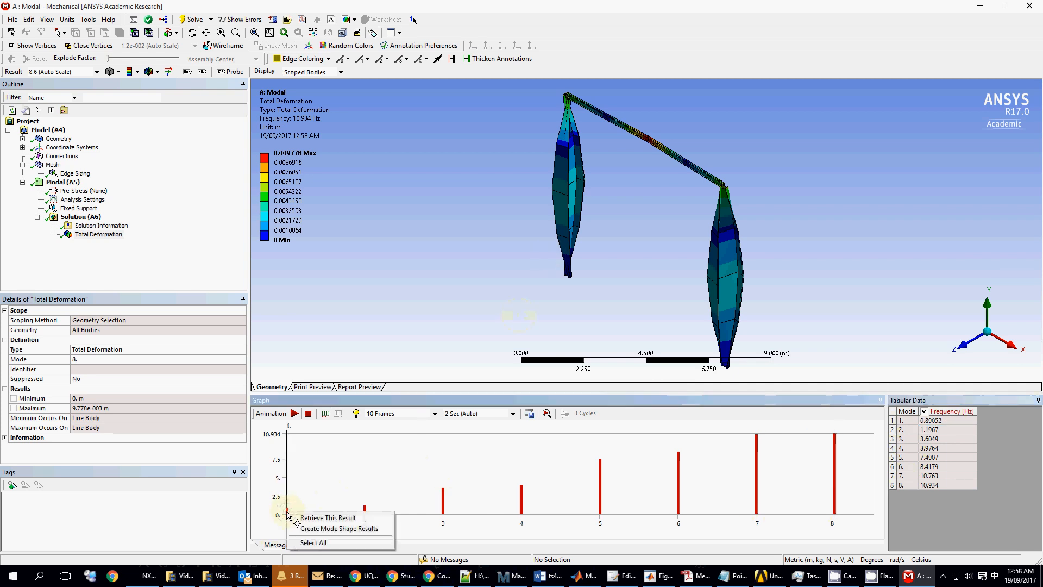
{"action": "left_click", "coordinate": [326, 518]}
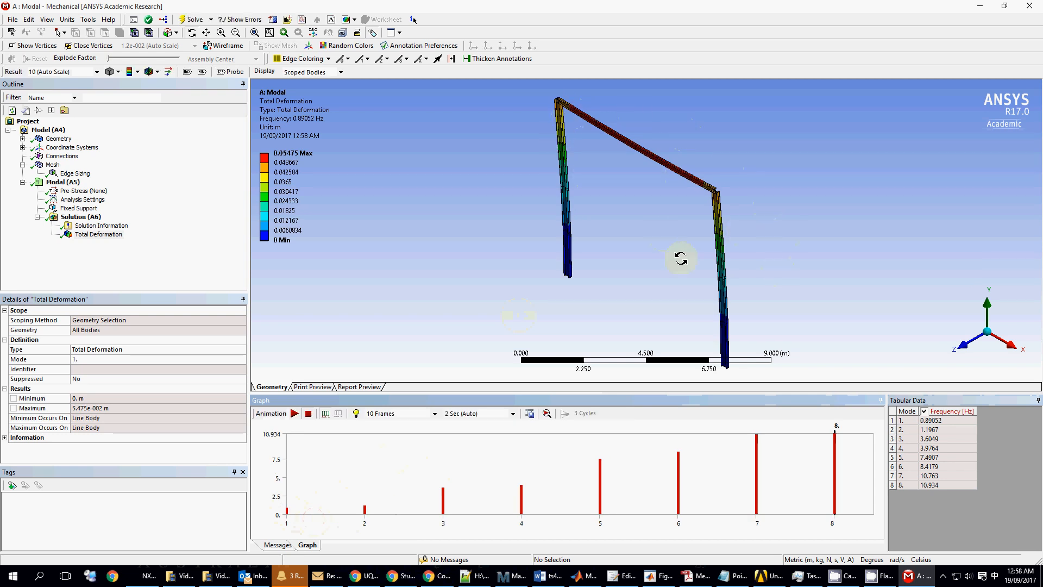
{"action": "left_click", "coordinate": [1012, 347]}
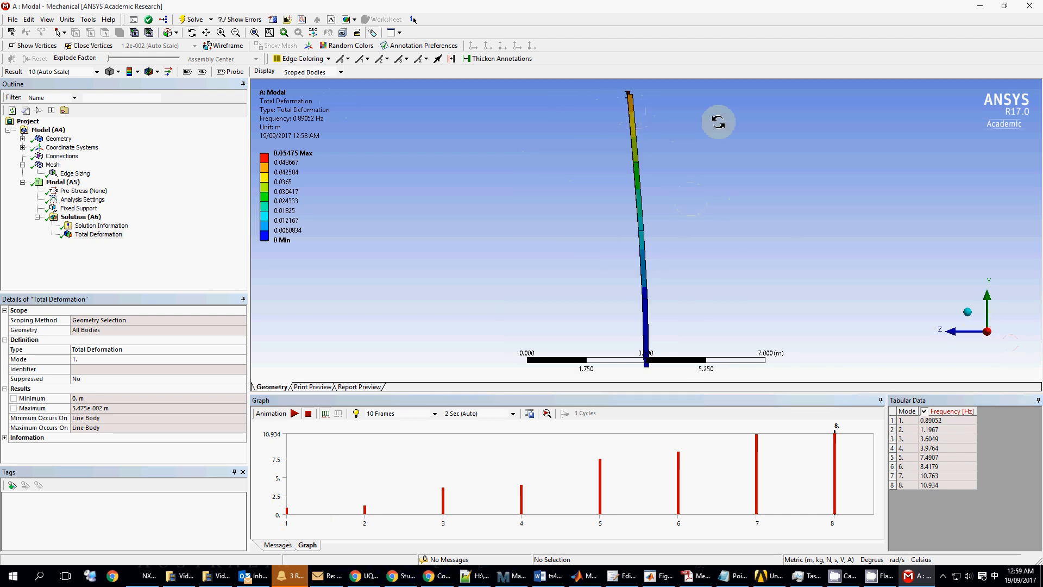
{"action": "left_click", "coordinate": [293, 413]}
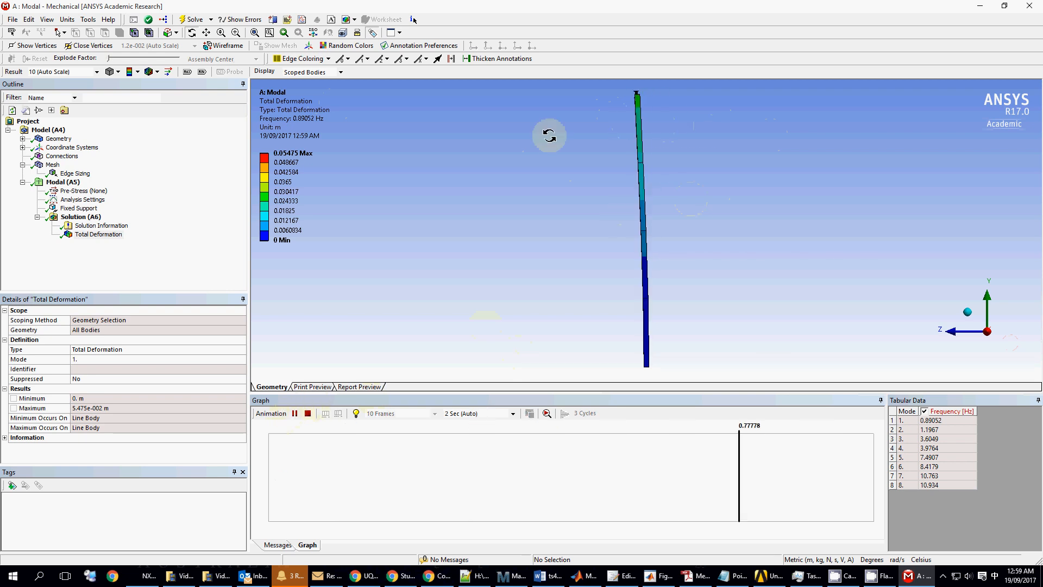
- Set the deformation scale to 2x Auto, replay the animation, then stop it
{"action": "left_click", "coordinate": [968, 312]}
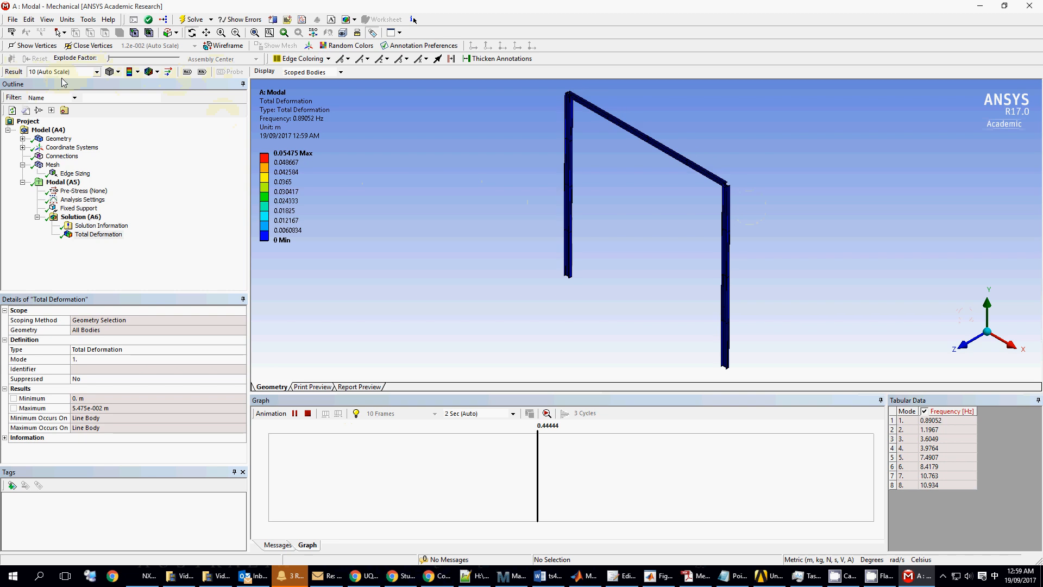
{"action": "left_click", "coordinate": [97, 72]}
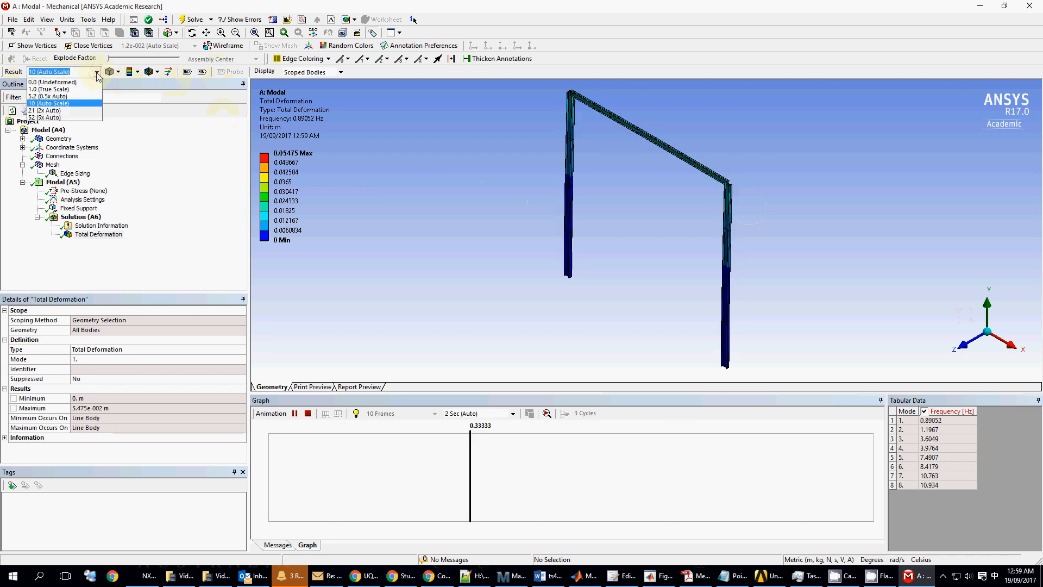
{"action": "left_click", "coordinate": [61, 111]}
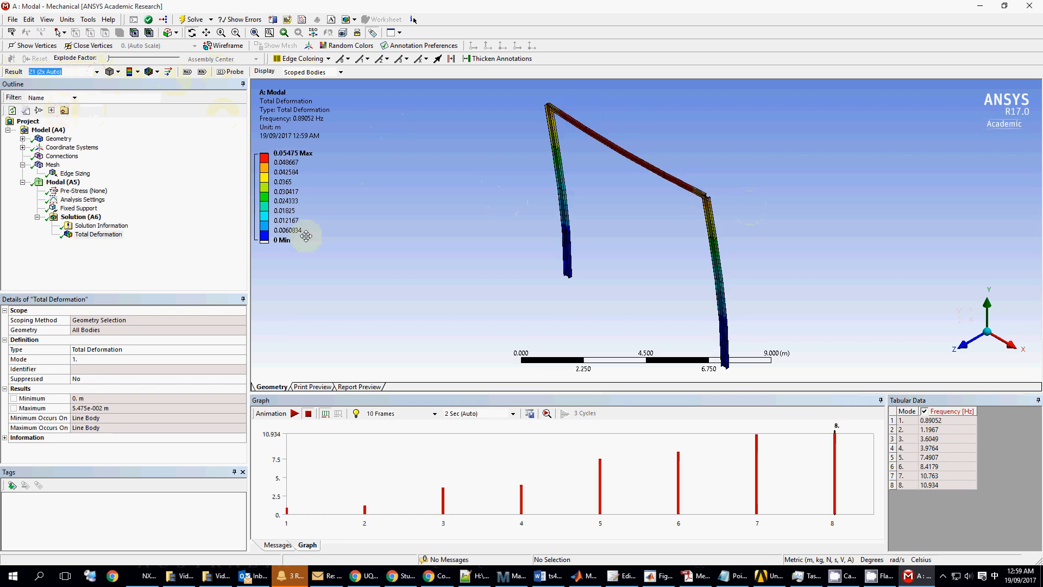
{"action": "left_click", "coordinate": [294, 414]}
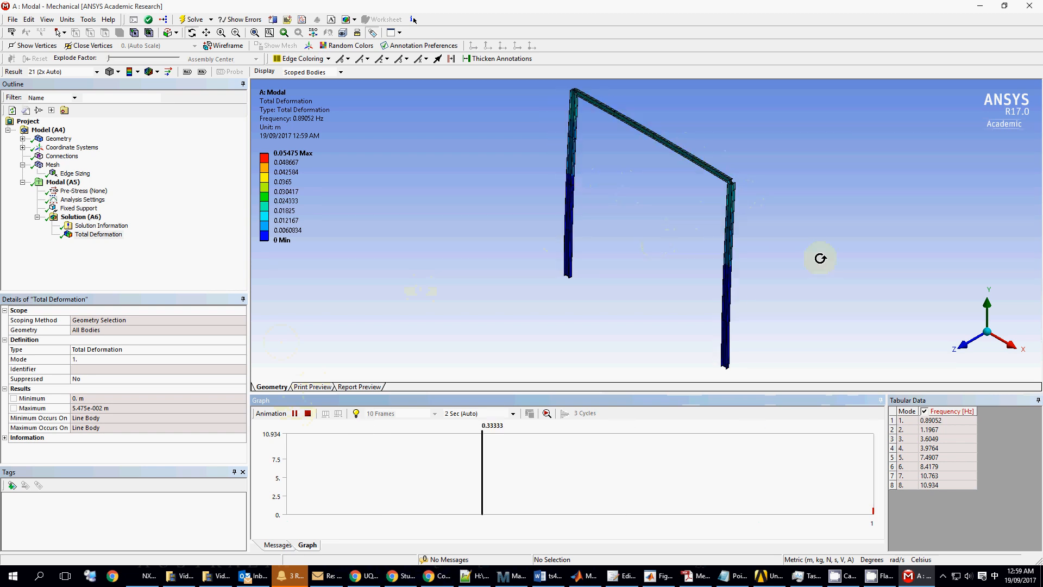
{"action": "left_click", "coordinate": [307, 414]}
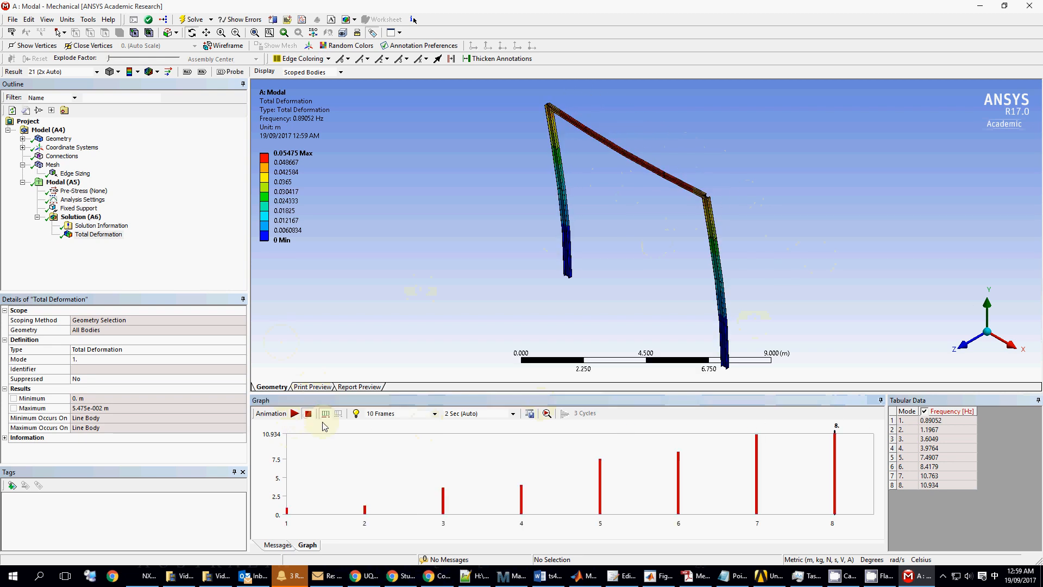
- Retrieve mode 2 from the frequency chart, animate it, then stop
{"action": "left_click", "coordinate": [366, 509]}
{"action": "right_click", "coordinate": [366, 507]}
{"action": "left_click", "coordinate": [435, 523]}
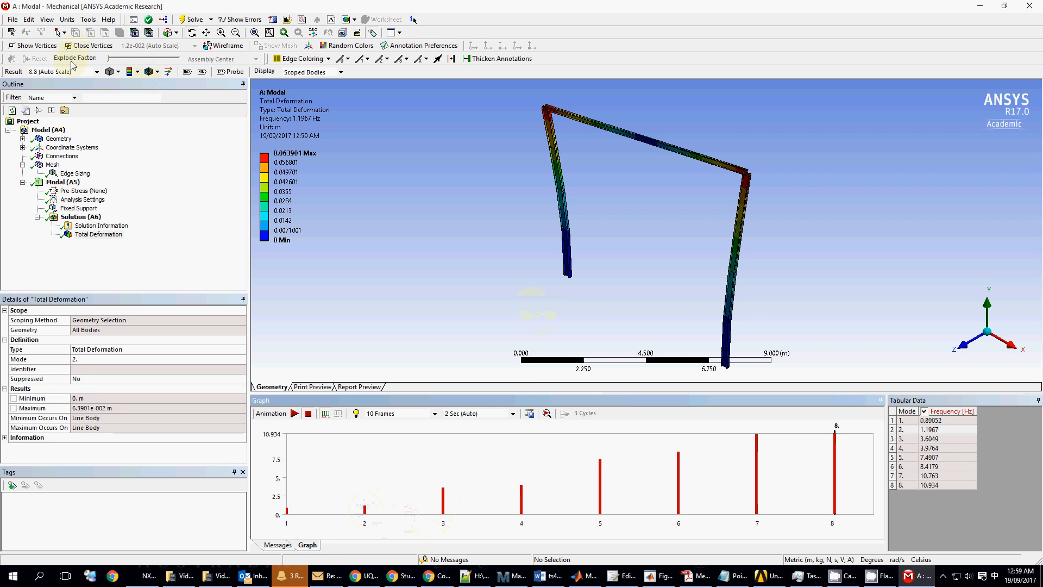
{"action": "left_click", "coordinate": [295, 414]}
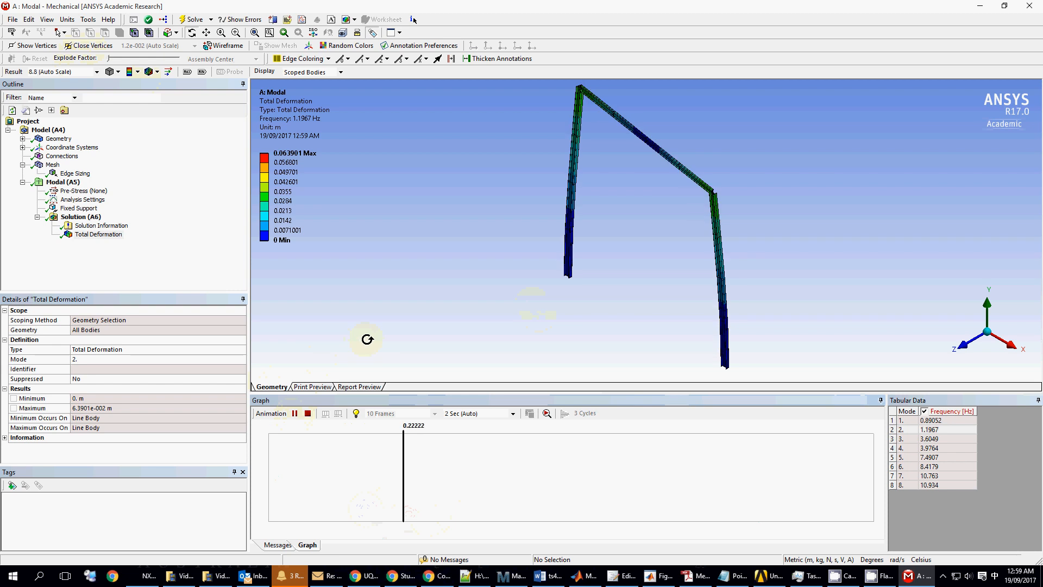
{"action": "left_click", "coordinate": [307, 414]}
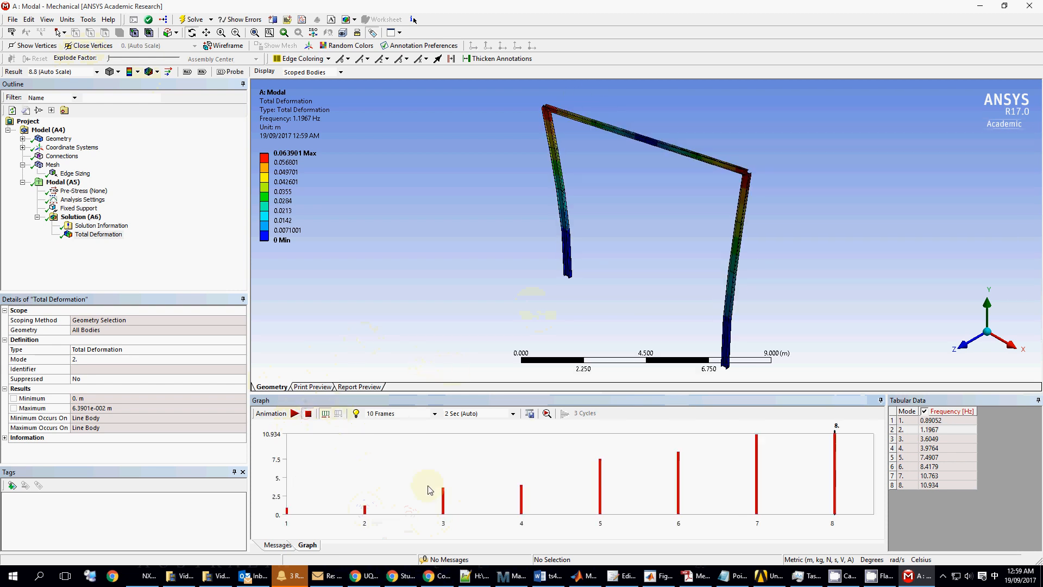
- Retrieve mode 3 at 3.6049 Hz, animate it, then stop
{"action": "left_click", "coordinate": [444, 508]}
{"action": "right_click", "coordinate": [445, 511]}
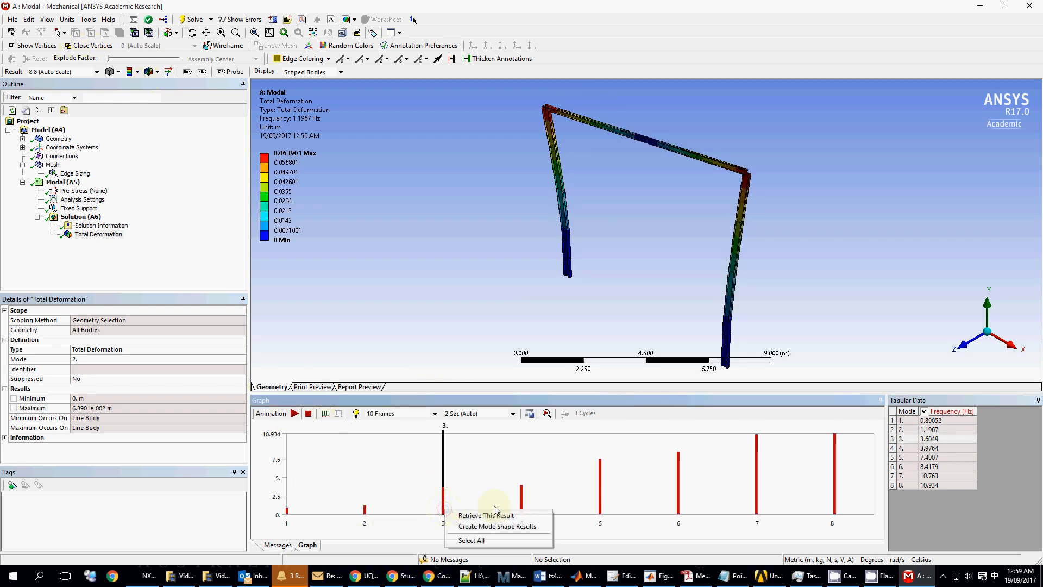
{"action": "left_click", "coordinate": [496, 513]}
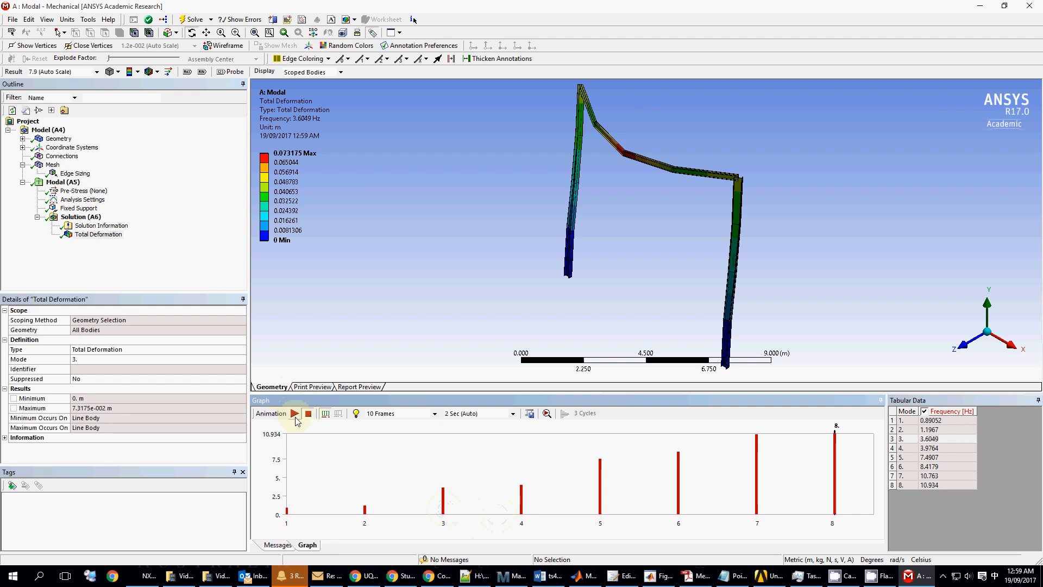
{"action": "left_click", "coordinate": [294, 414]}
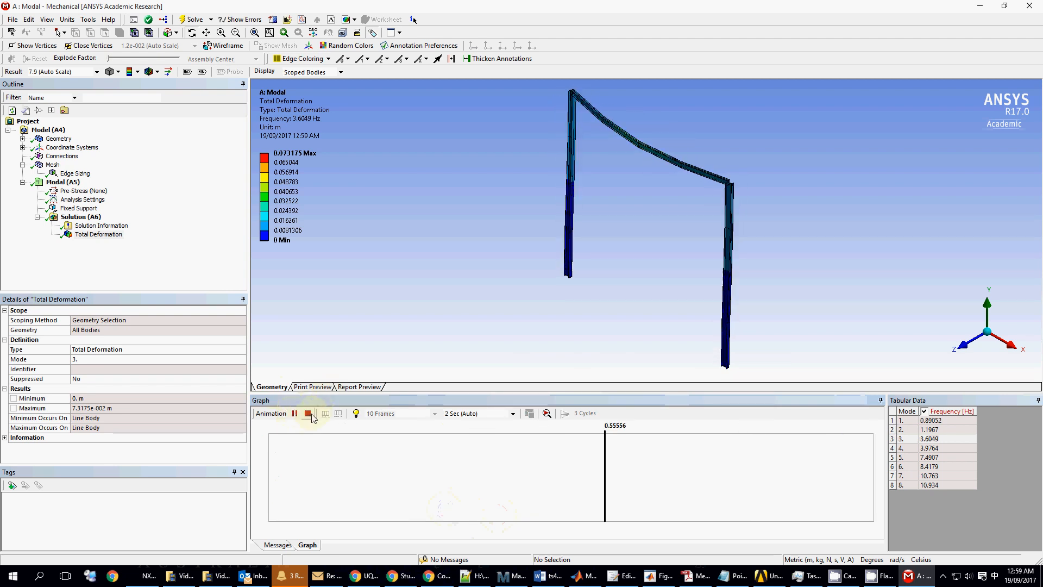
{"action": "left_click", "coordinate": [309, 414]}
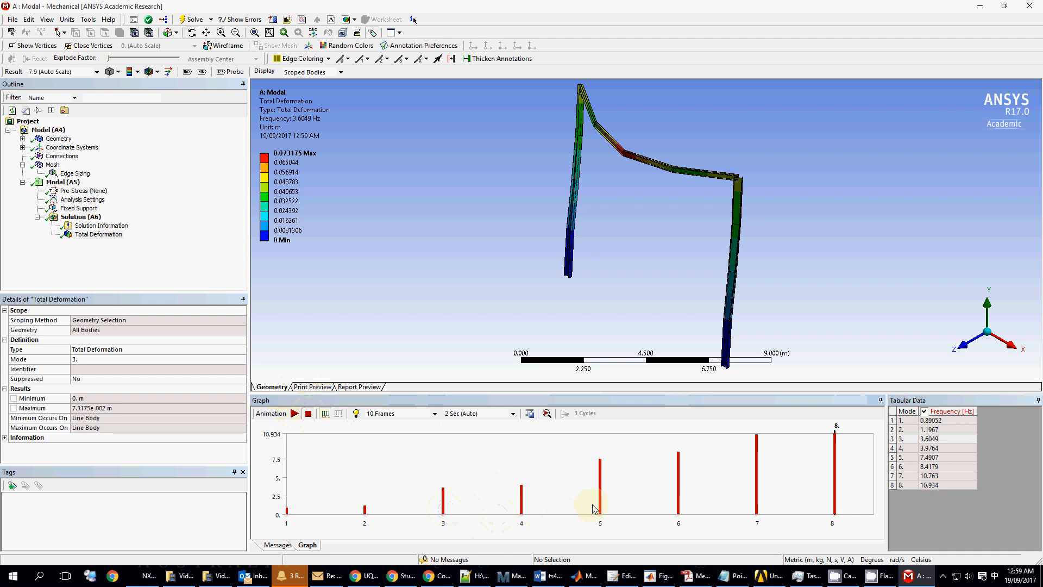
- Retrieve the mode 4 deformed shape at 3.9764 Hz and start its animation
{"action": "right_click", "coordinate": [523, 508]}
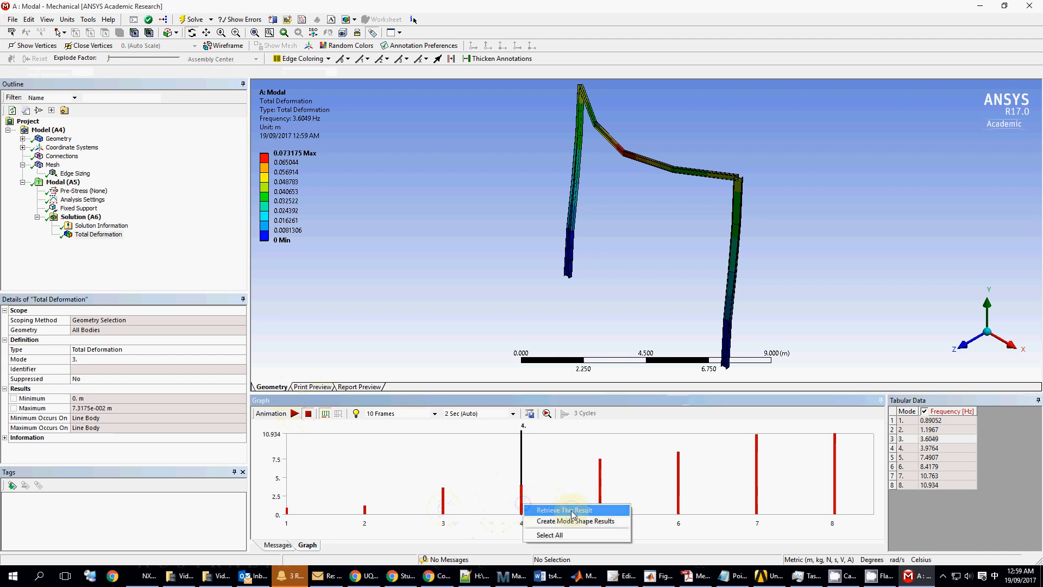
{"action": "left_click", "coordinate": [549, 512]}
{"action": "left_click", "coordinate": [294, 414]}
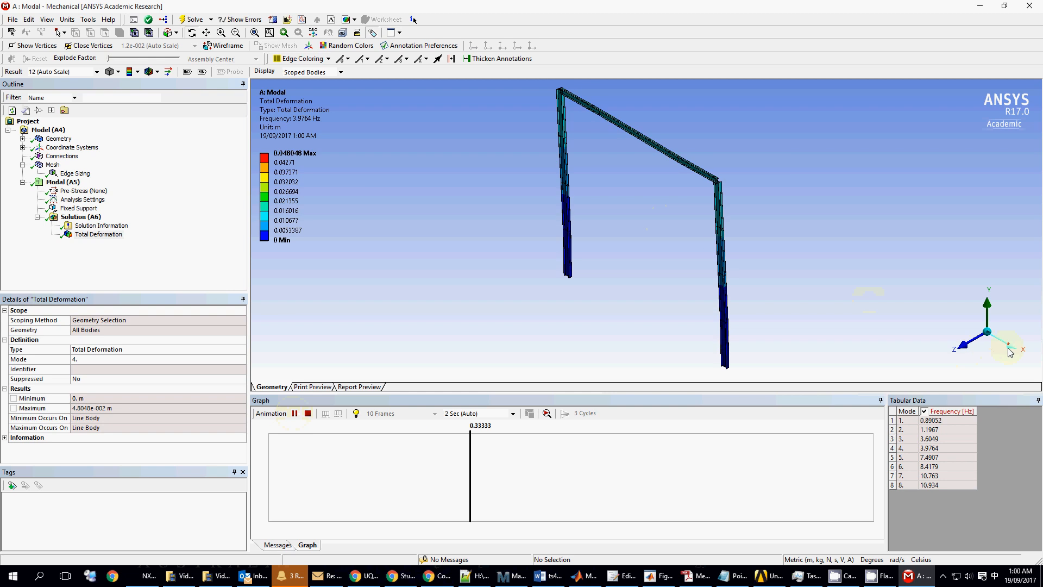
- View mode 4 edge-on, front and isometric, stop the animation, then select the mode 5 bar
{"action": "left_click_drag", "start_coordinate": [869, 297], "coordinate": [1009, 346]}
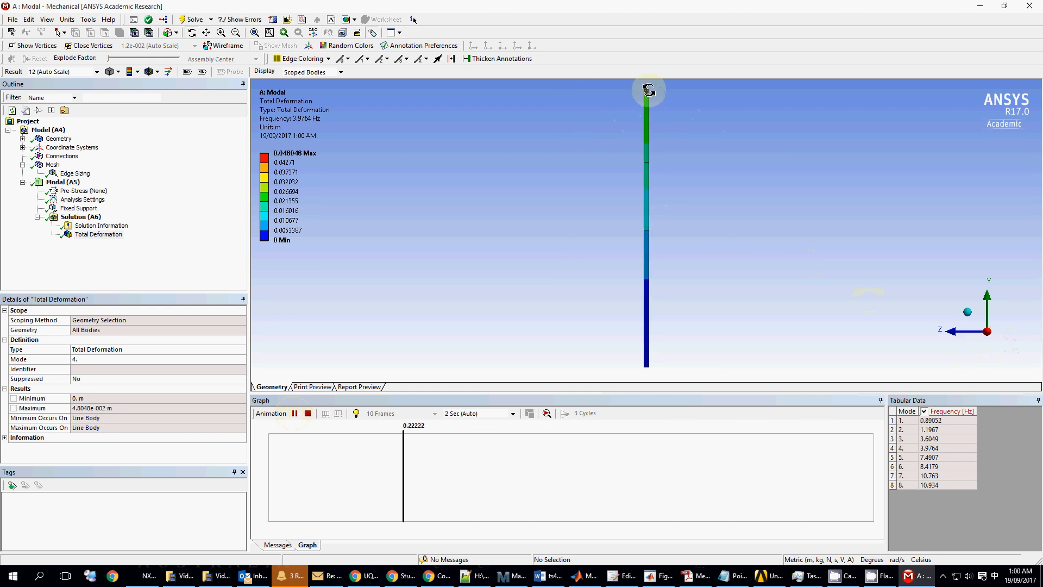
{"action": "left_click", "coordinate": [968, 312]}
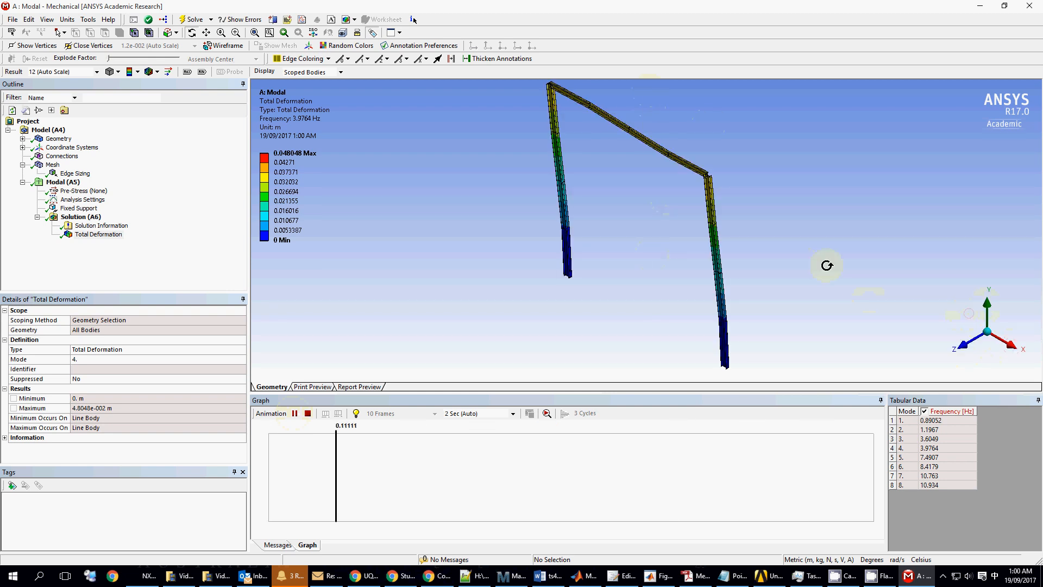
{"action": "left_click", "coordinate": [1008, 325]}
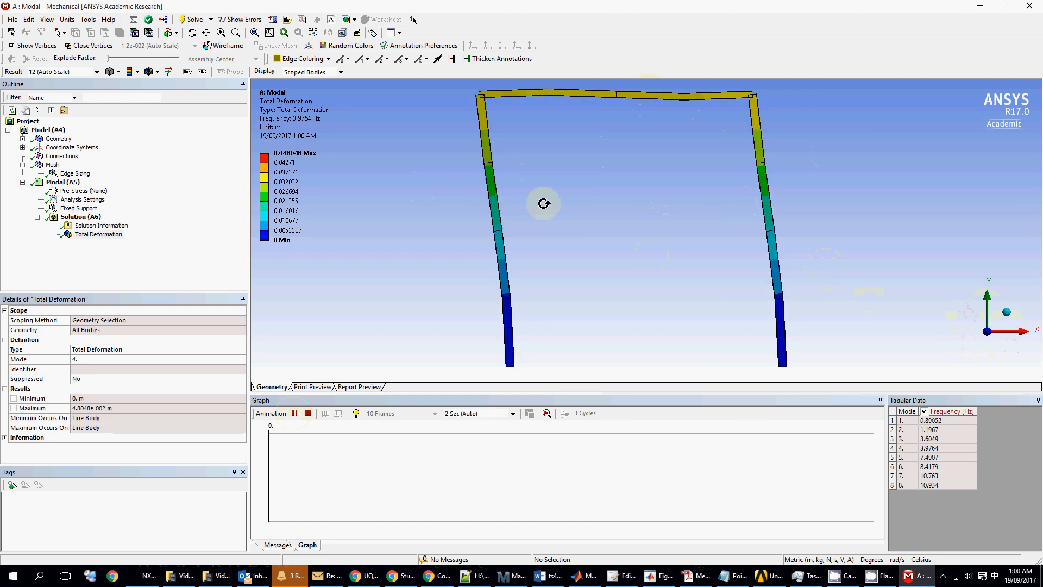
{"action": "left_click", "coordinate": [1010, 314]}
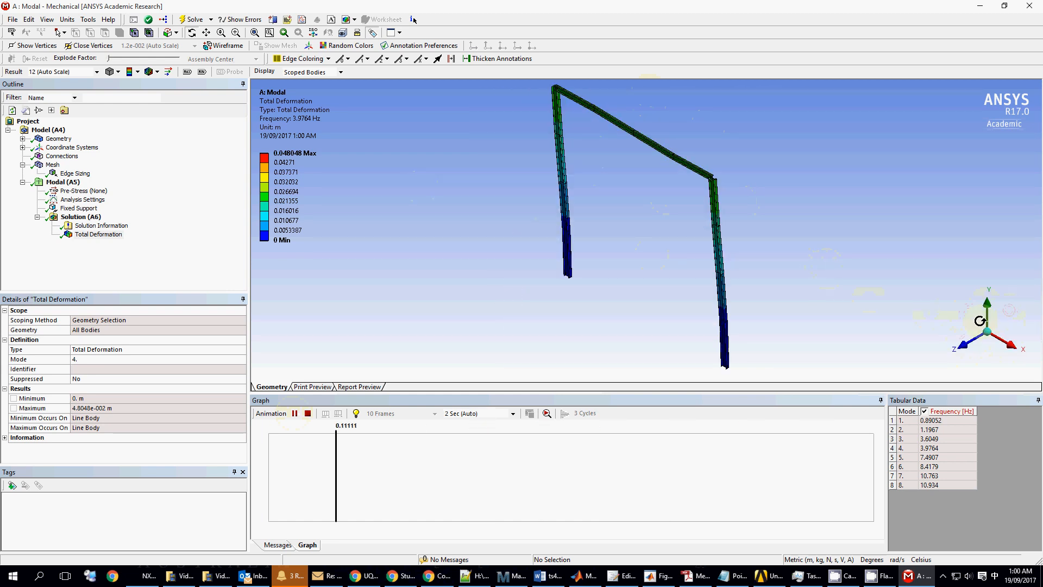
{"action": "left_click", "coordinate": [294, 415]}
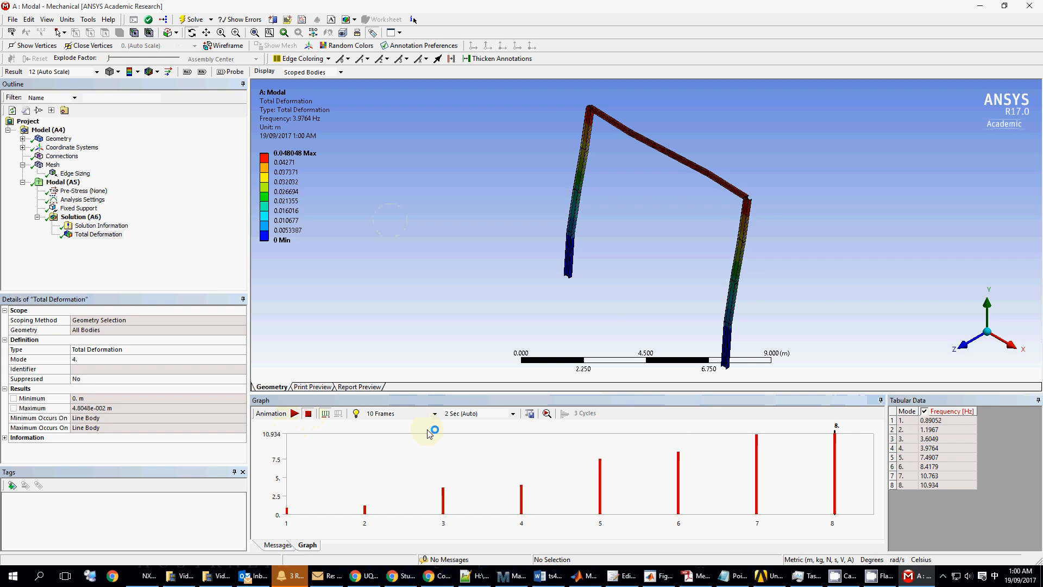
{"action": "left_click", "coordinate": [601, 503]}
- Retrieve and animate mode 5, viewing it from front, side and isometric before stopping
{"action": "right_click", "coordinate": [600, 501]}
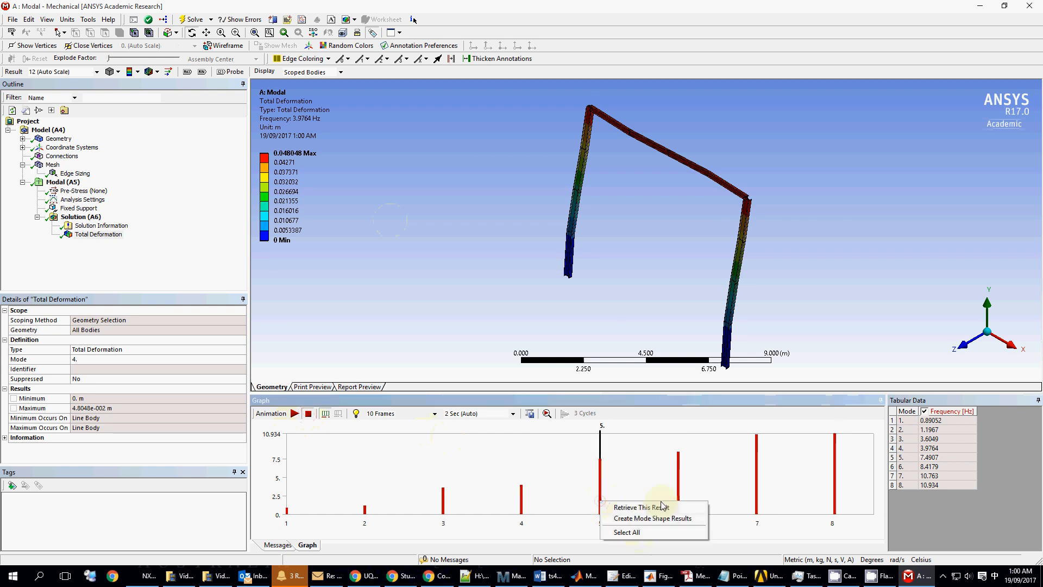
{"action": "left_click", "coordinate": [662, 508]}
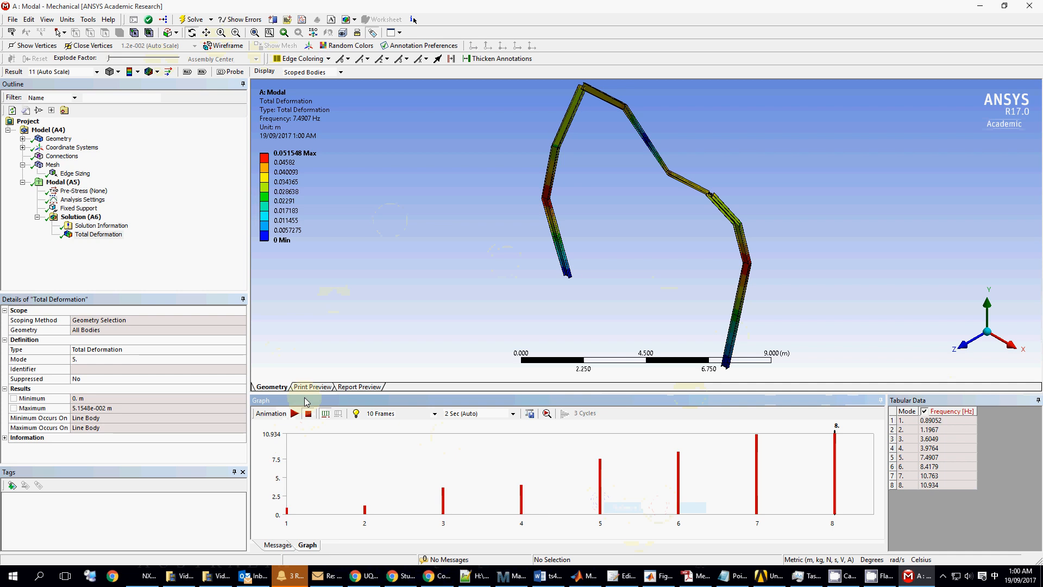
{"action": "left_click", "coordinate": [295, 415]}
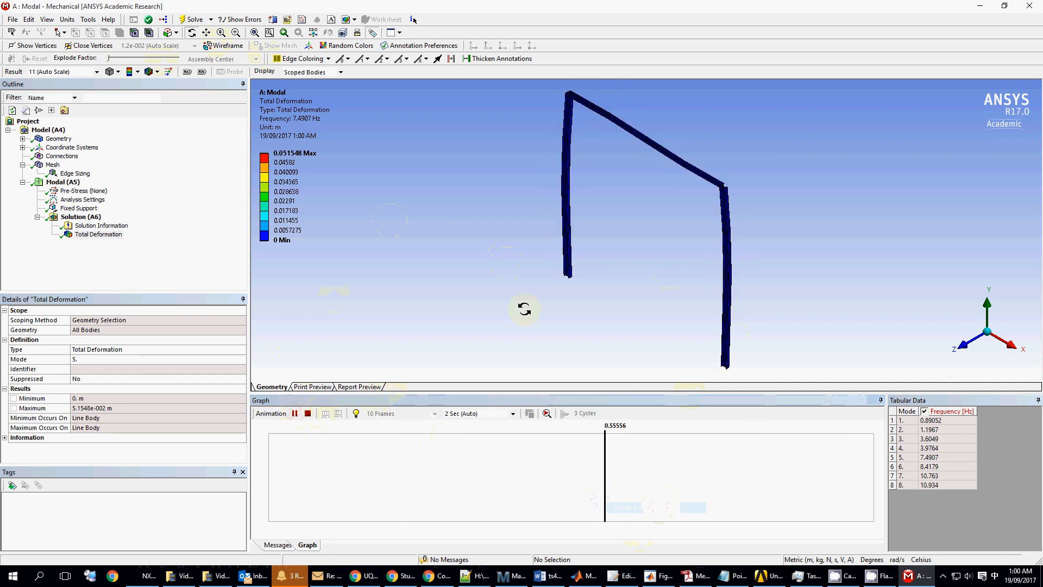
{"action": "left_click", "coordinate": [970, 340]}
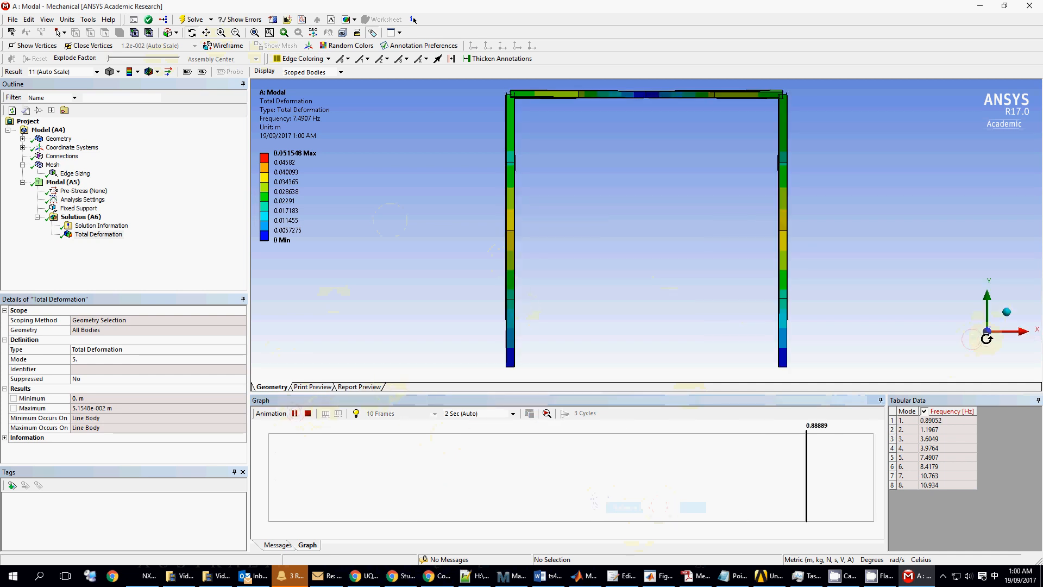
{"action": "left_click", "coordinate": [1015, 337]}
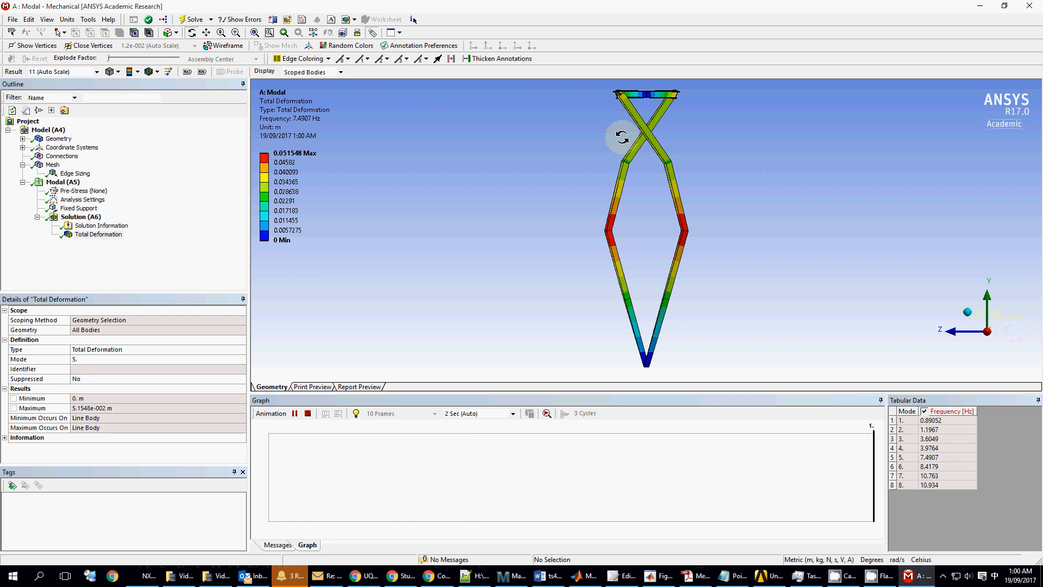
{"action": "left_click", "coordinate": [968, 312]}
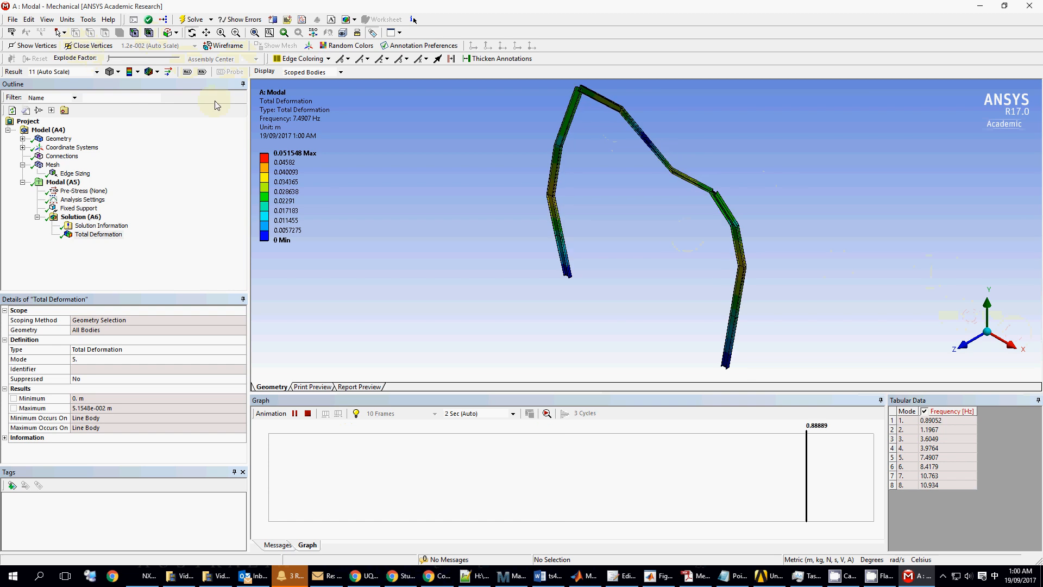
{"action": "left_click", "coordinate": [309, 414]}
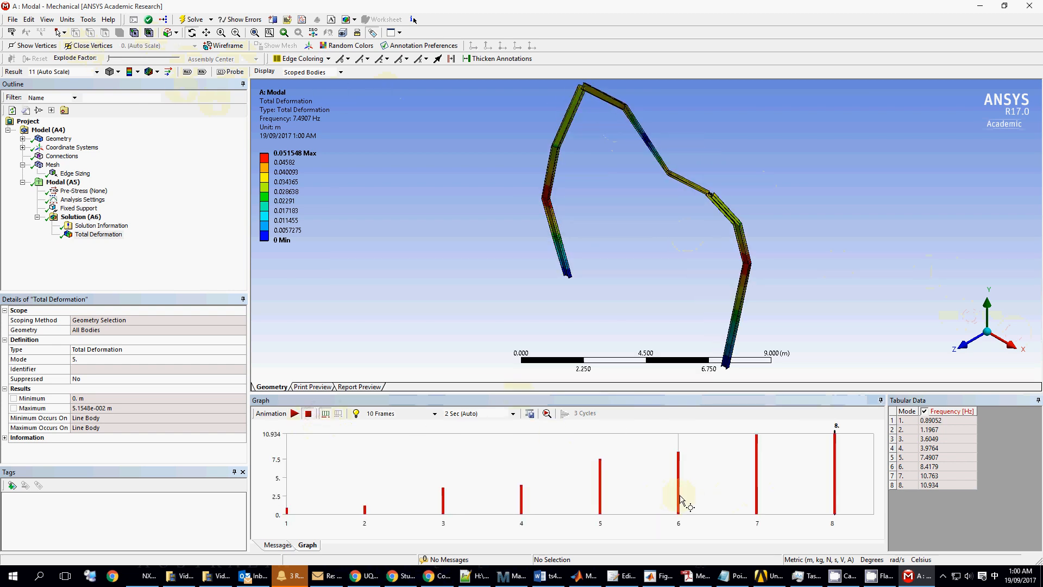
- Retrieve and animate mode 6, viewing it from front, side and isometric before stopping
{"action": "right_click", "coordinate": [682, 500]}
{"action": "left_click", "coordinate": [721, 503]}
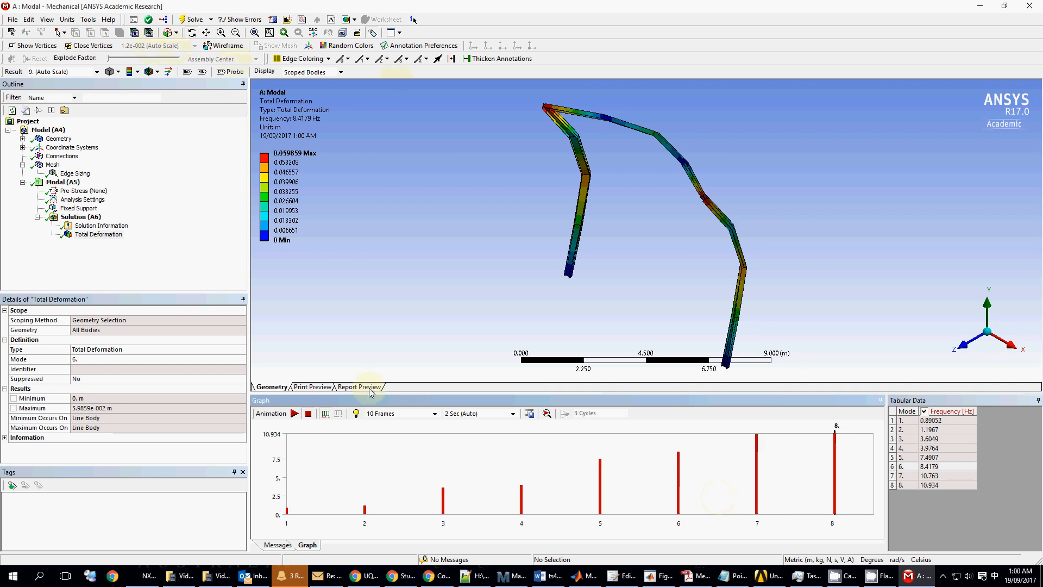
{"action": "left_click", "coordinate": [294, 414]}
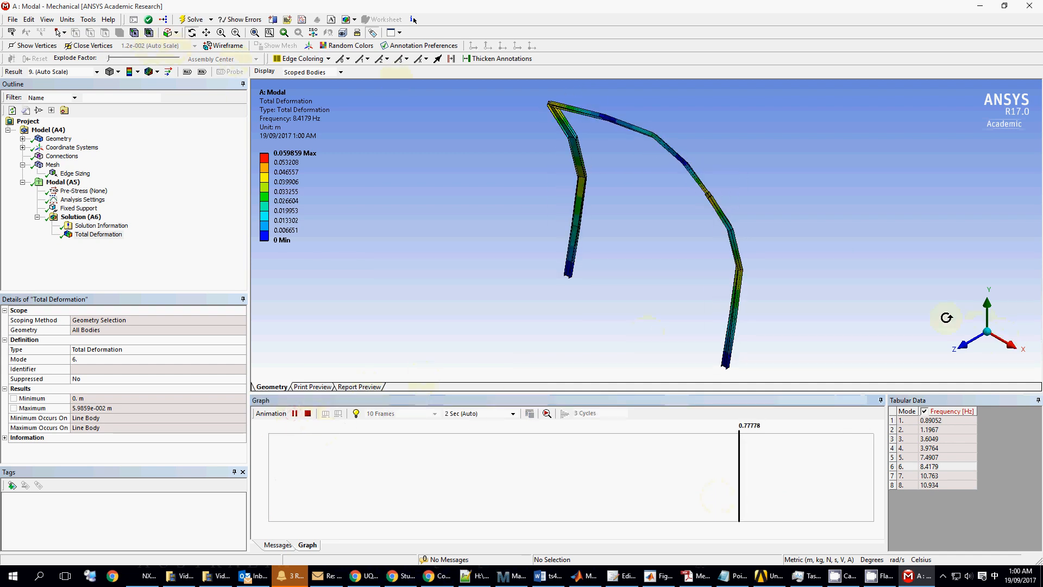
{"action": "left_click", "coordinate": [986, 335]}
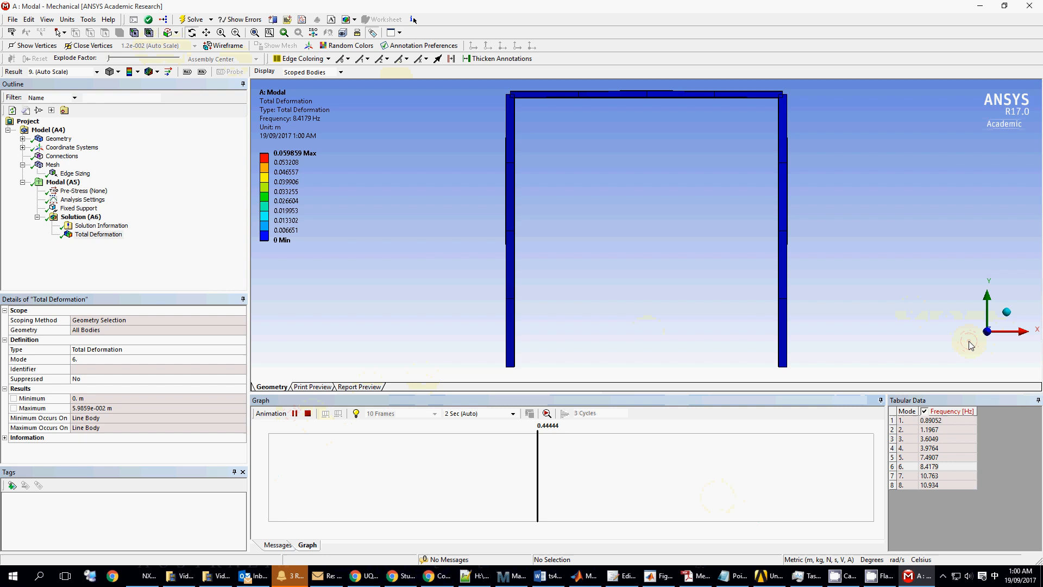
{"action": "left_click", "coordinate": [1021, 334]}
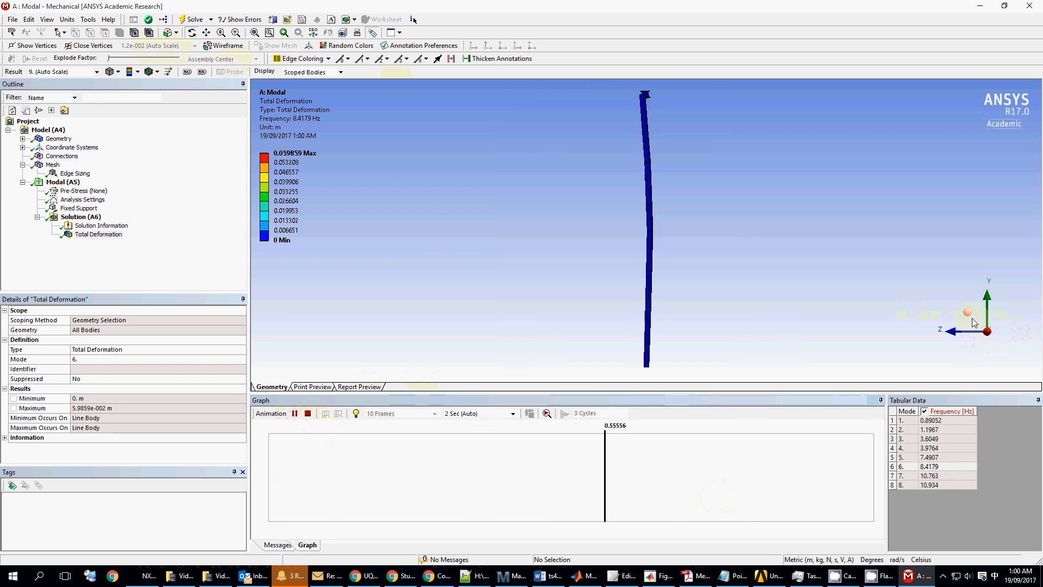
{"action": "left_click", "coordinate": [973, 319]}
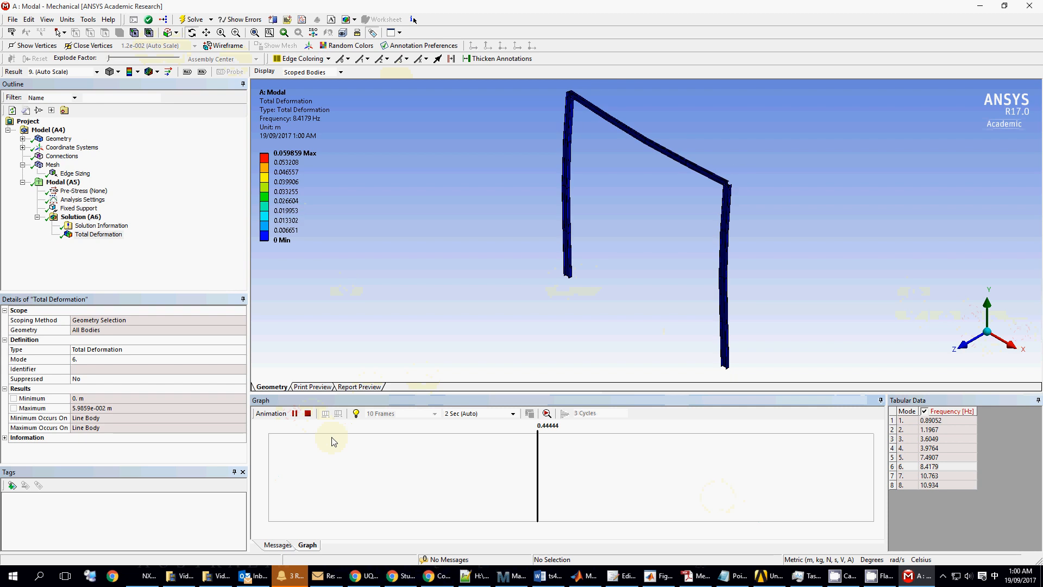
{"action": "left_click", "coordinate": [308, 414]}
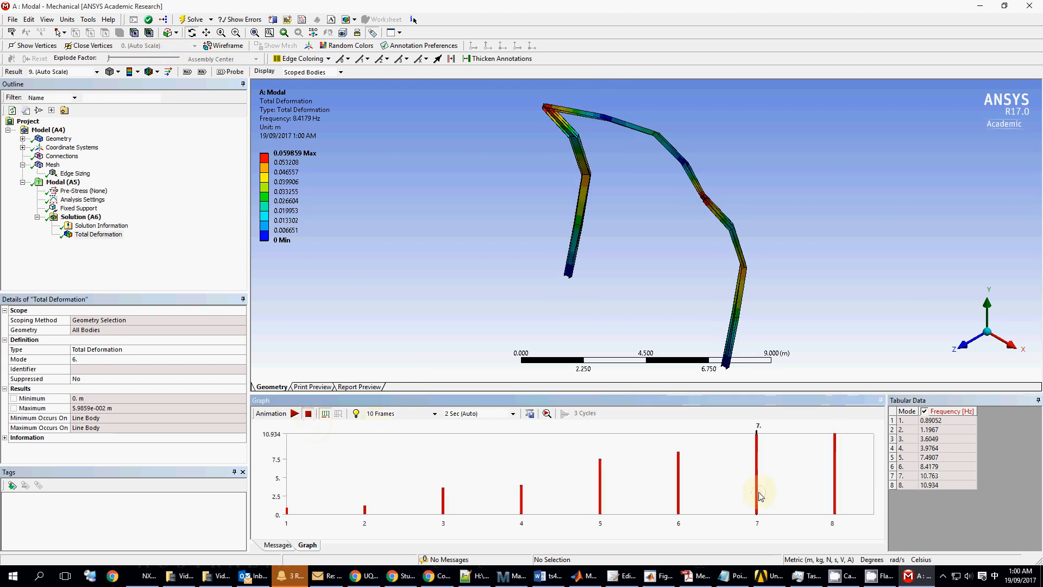
- Retrieve and animate mode 7, viewing it edge-on along X and isometric before stopping
{"action": "right_click", "coordinate": [757, 494]}
{"action": "left_click", "coordinate": [800, 497]}
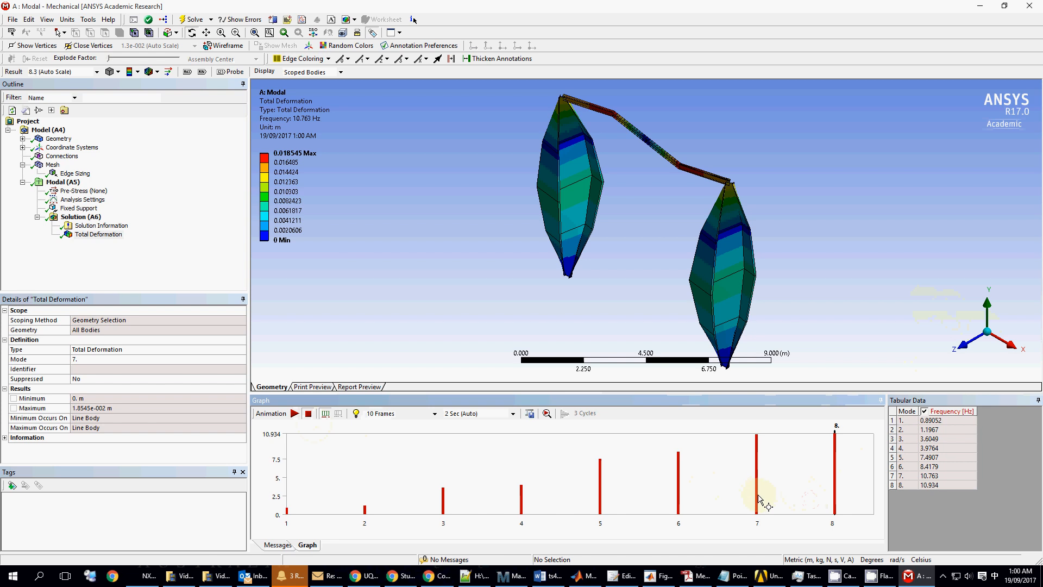
{"action": "right_click", "coordinate": [757, 496]}
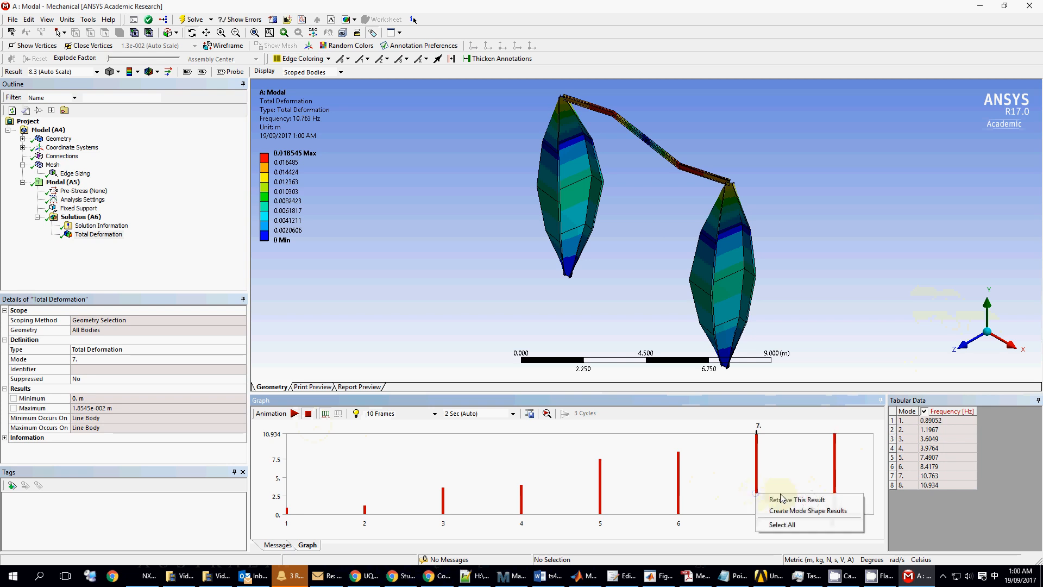
{"action": "left_click", "coordinate": [793, 497]}
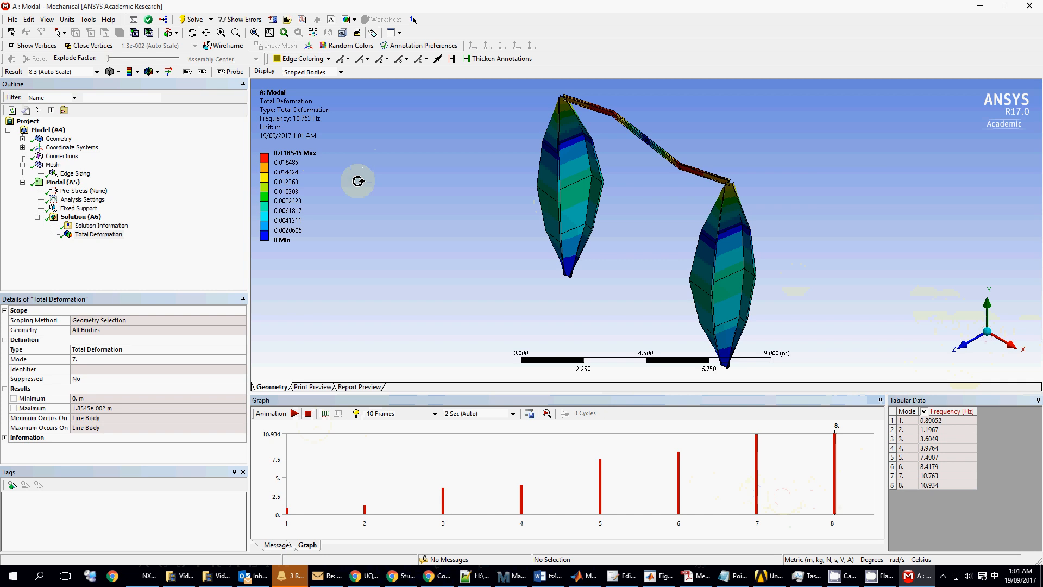
{"action": "left_click", "coordinate": [297, 415]}
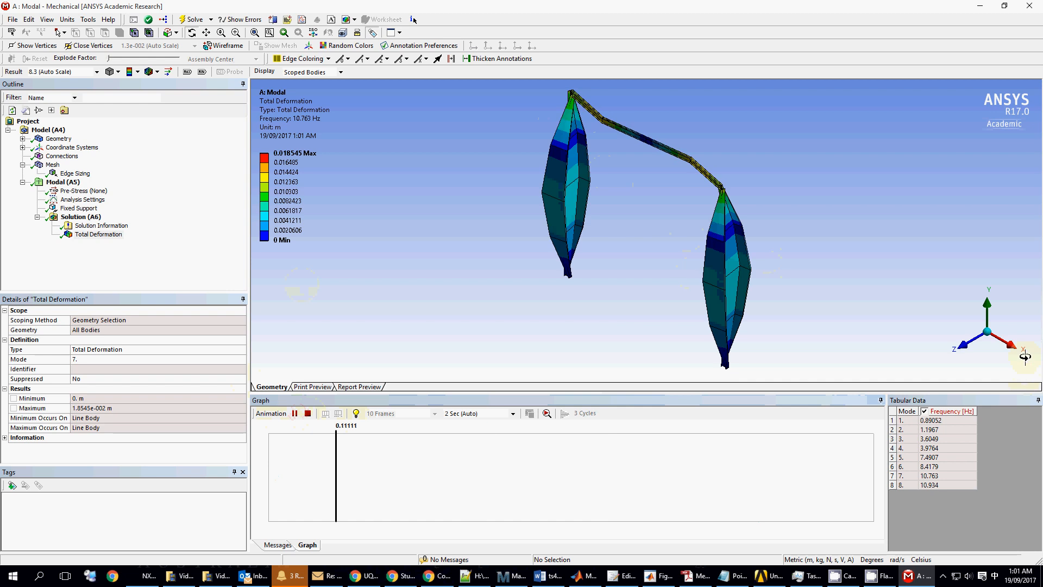
{"action": "left_click", "coordinate": [1012, 344]}
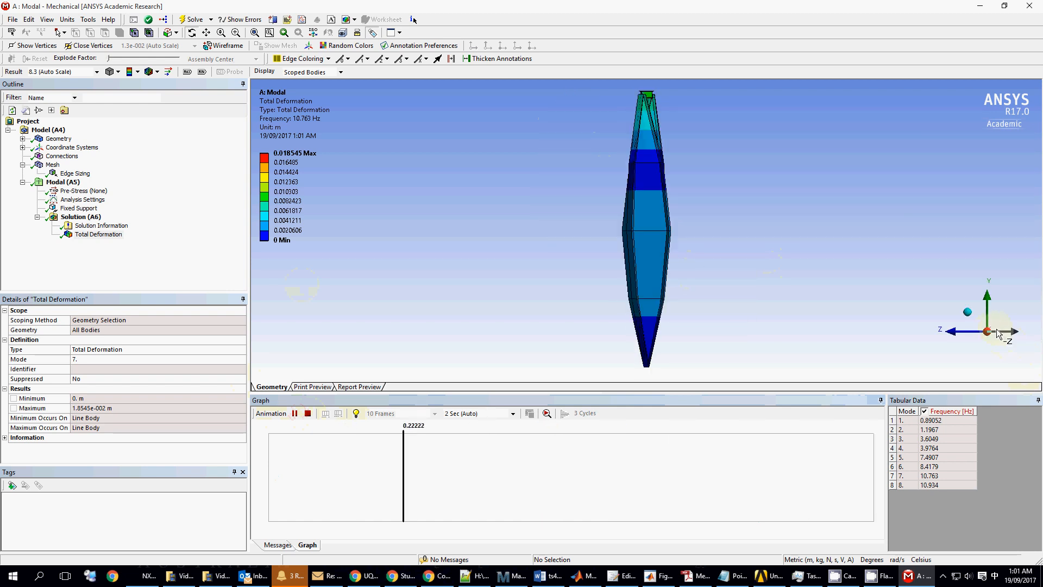
{"action": "left_click", "coordinate": [968, 314]}
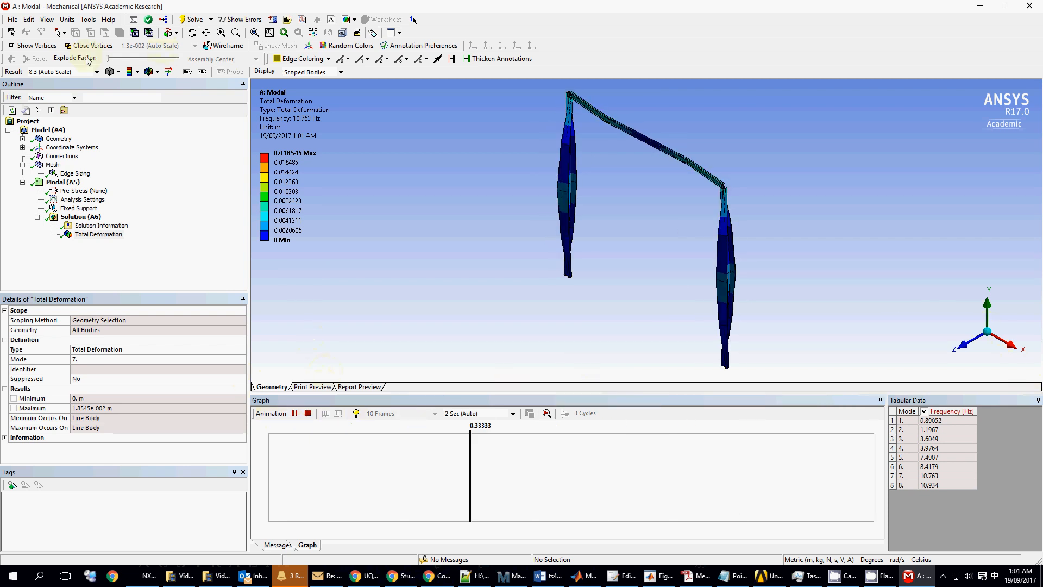
{"action": "left_click", "coordinate": [308, 414]}
- Retrieve the mode 8 shape at 10.934 Hz and leave it animating
{"action": "left_click", "coordinate": [833, 513]}
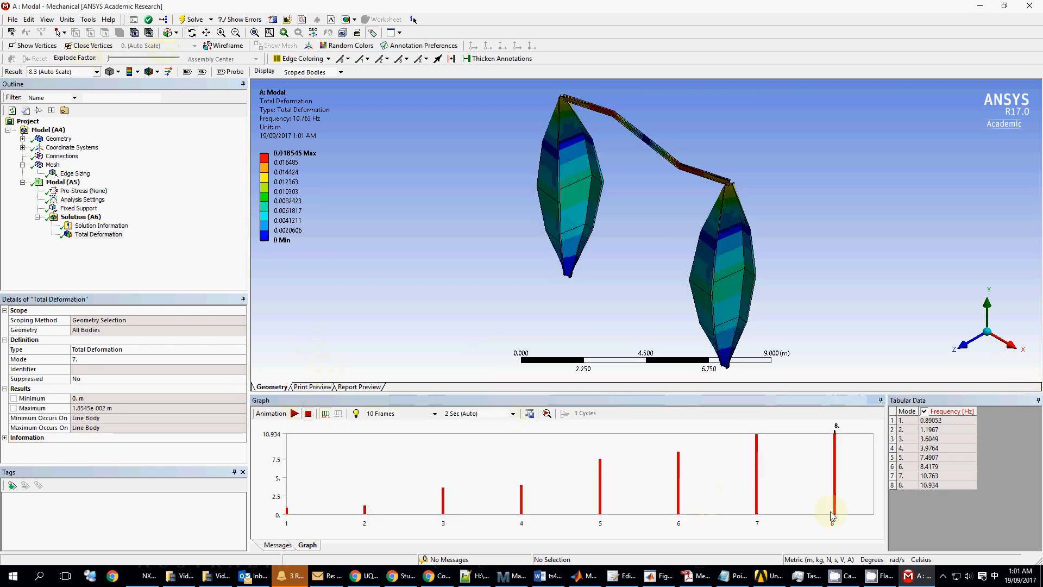
{"action": "right_click", "coordinate": [836, 490]}
{"action": "left_click", "coordinate": [862, 496]}
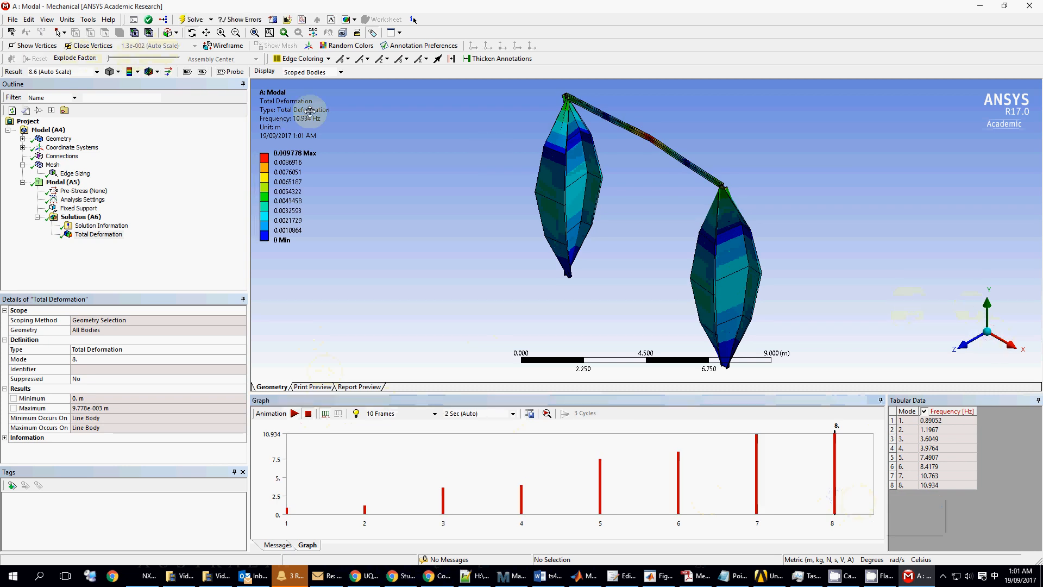
{"action": "left_click", "coordinate": [294, 414]}
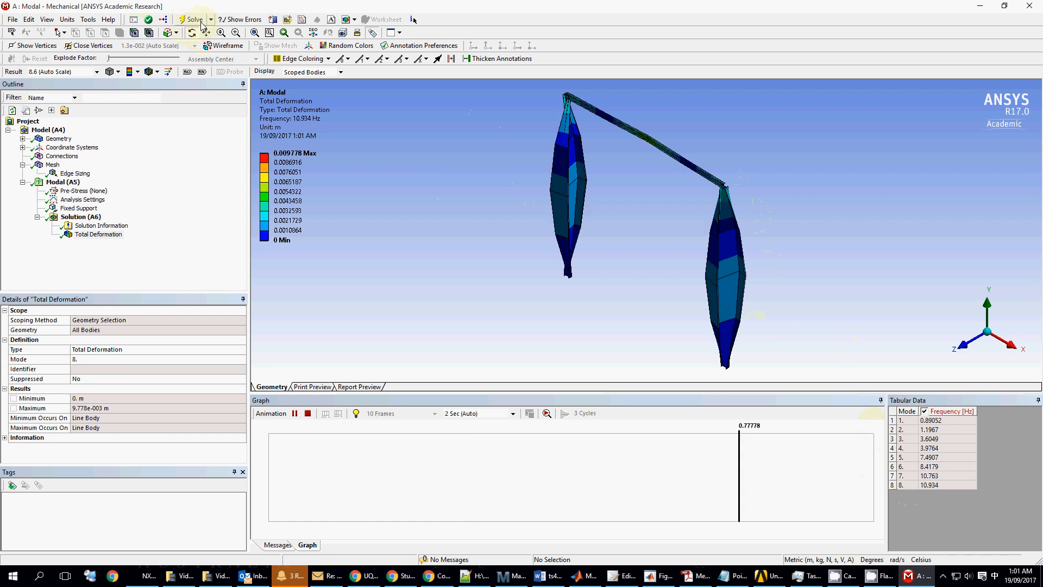
- Set the Total Deformation mode to 10 and re-solve the modal analysis
{"action": "left_click", "coordinate": [83, 199]}
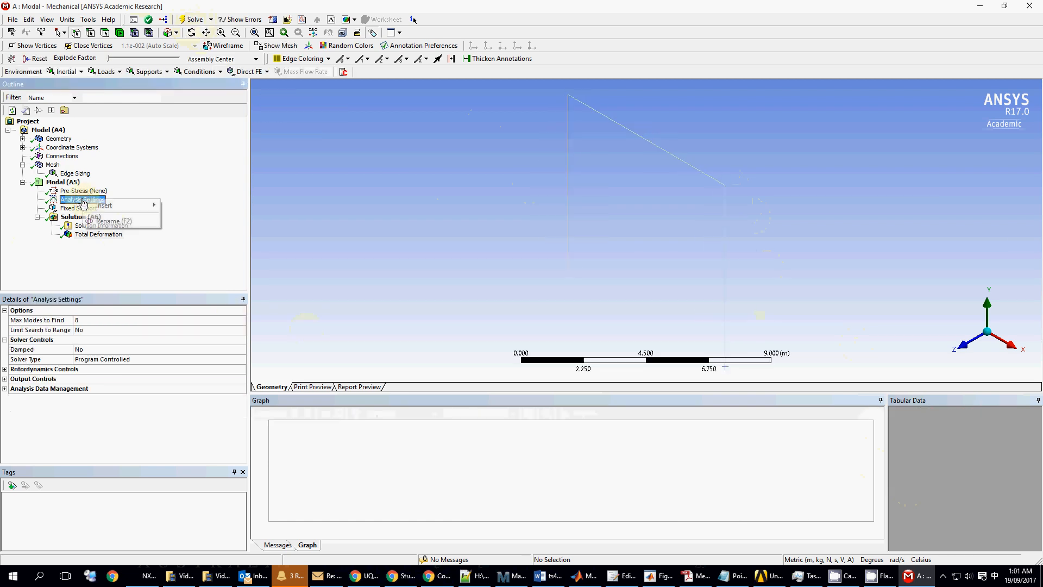
{"action": "left_click", "coordinate": [140, 322]}
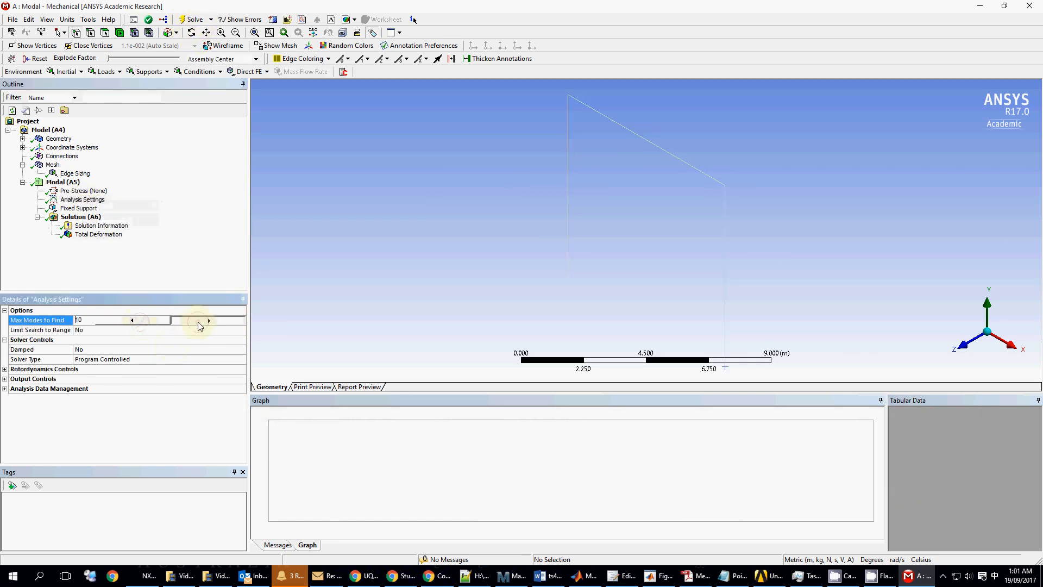
{"action": "left_click", "coordinate": [90, 237]}
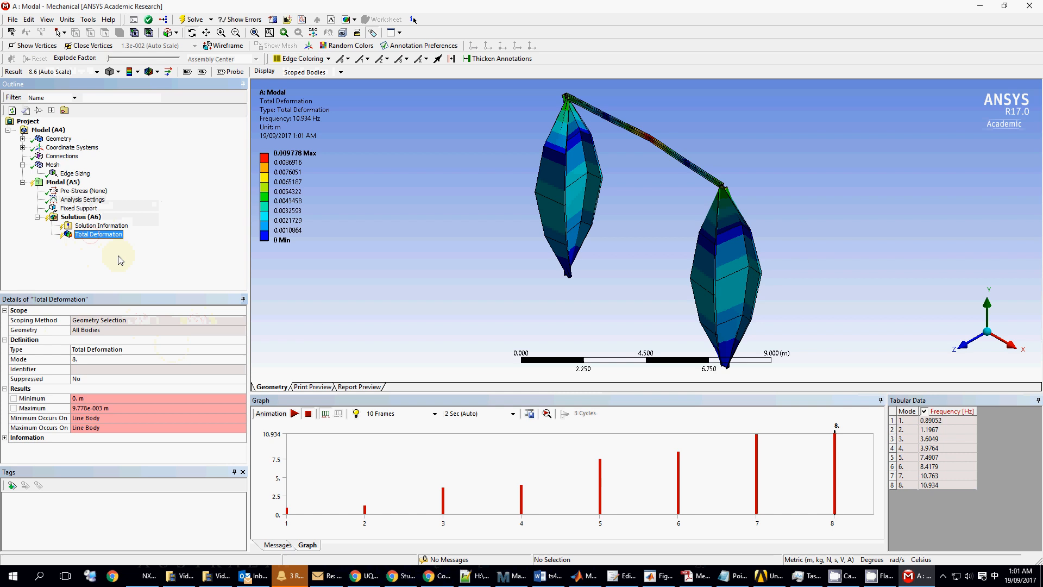
{"action": "left_click", "coordinate": [126, 359]}
{"action": "left_click", "coordinate": [216, 361]}
{"action": "left_click", "coordinate": [216, 361]}
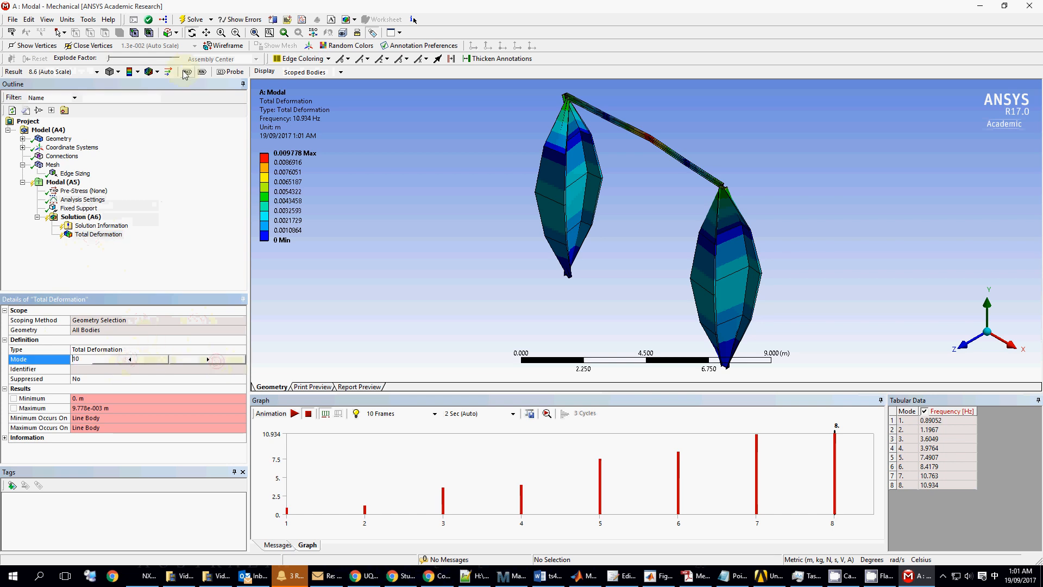
{"action": "left_click", "coordinate": [193, 20]}
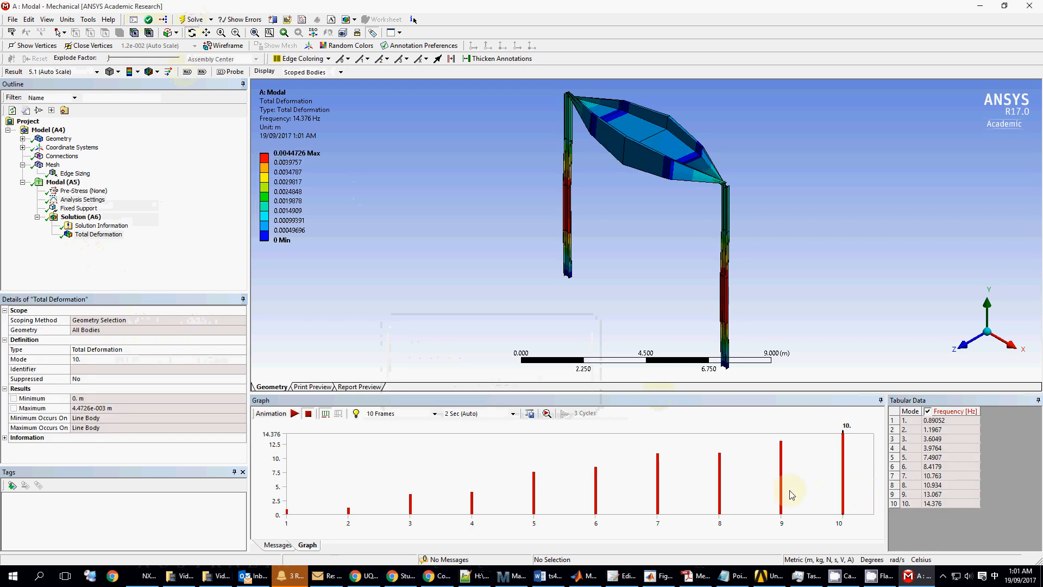
- Retrieve results for mode 9, mode 10 at 14.376 Hz and mode 8 at 10.934 Hz
{"action": "right_click", "coordinate": [780, 496]}
{"action": "left_click", "coordinate": [799, 496]}
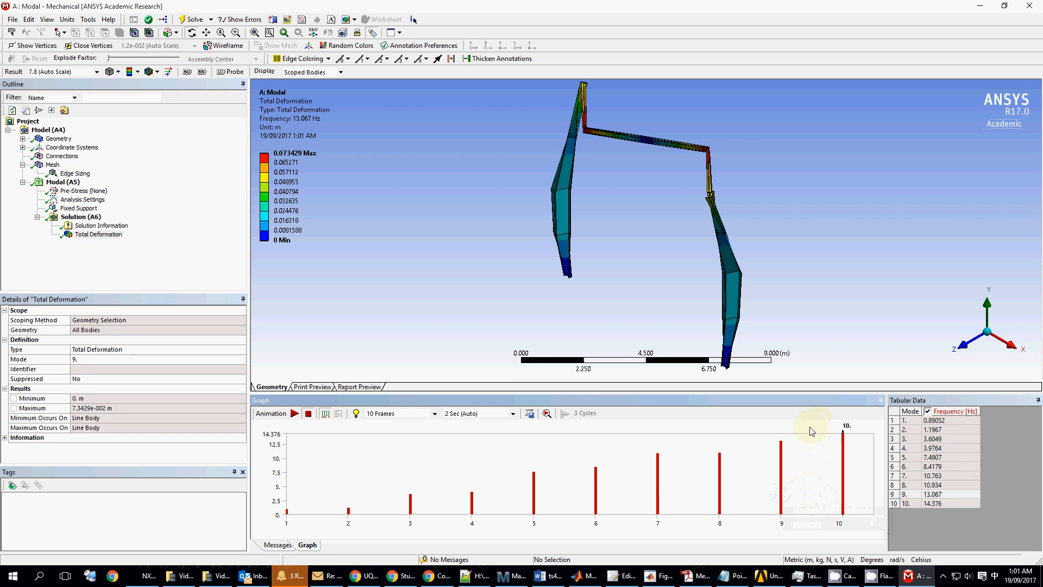
{"action": "right_click", "coordinate": [844, 478]}
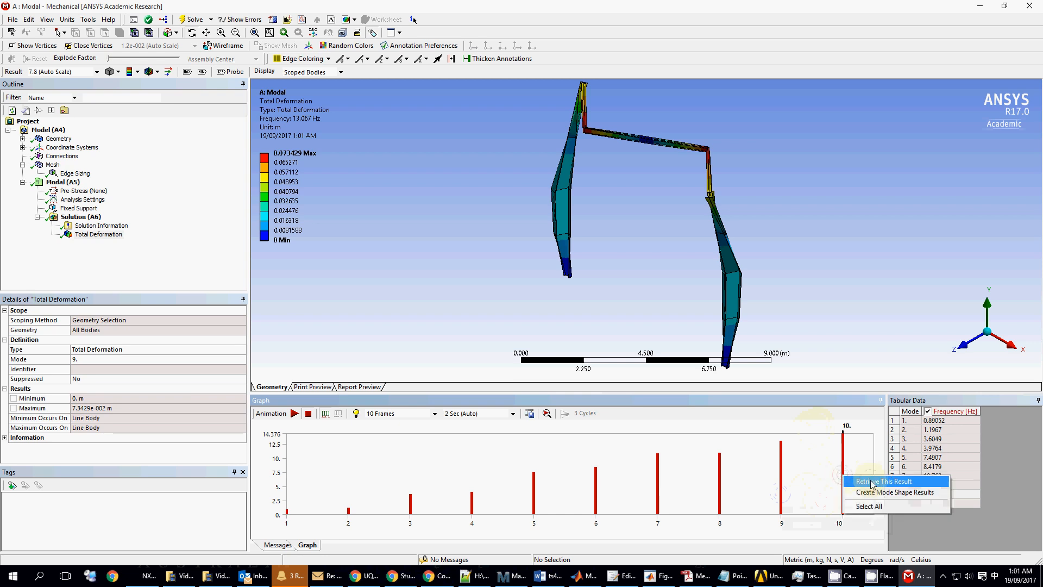
{"action": "left_click", "coordinate": [868, 481]}
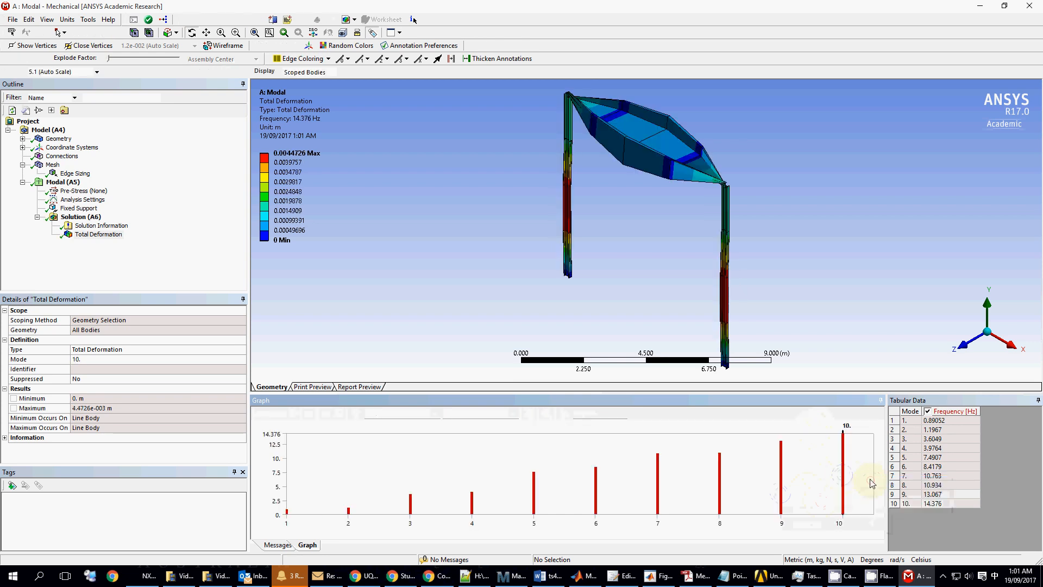
{"action": "right_click", "coordinate": [718, 478]}
{"action": "left_click", "coordinate": [750, 480]}
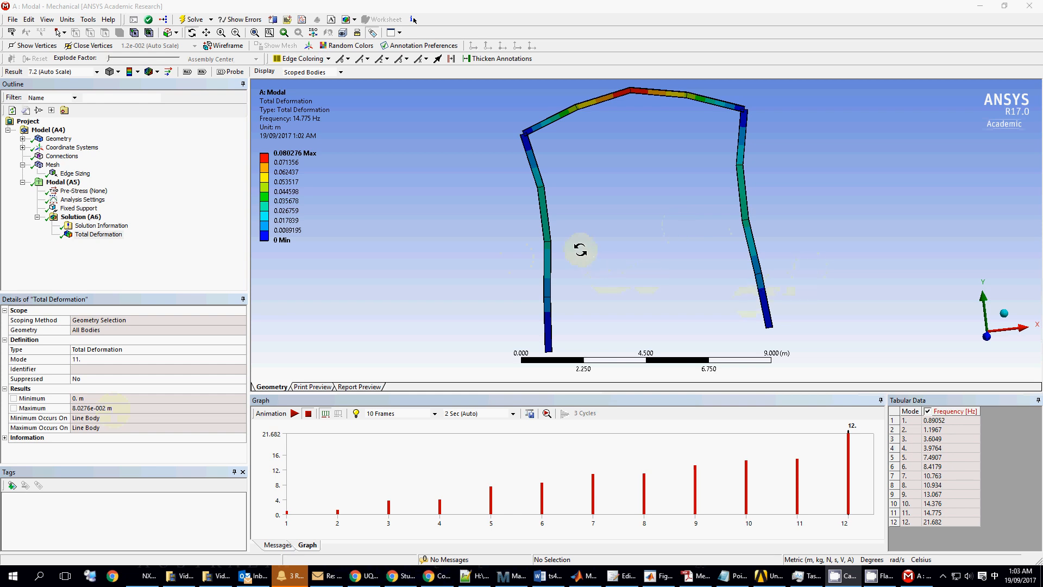
- Retrieve mode 12 at 21.682 Hz, then mode 11 at 14.775 Hz
{"action": "right_click", "coordinate": [850, 478]}
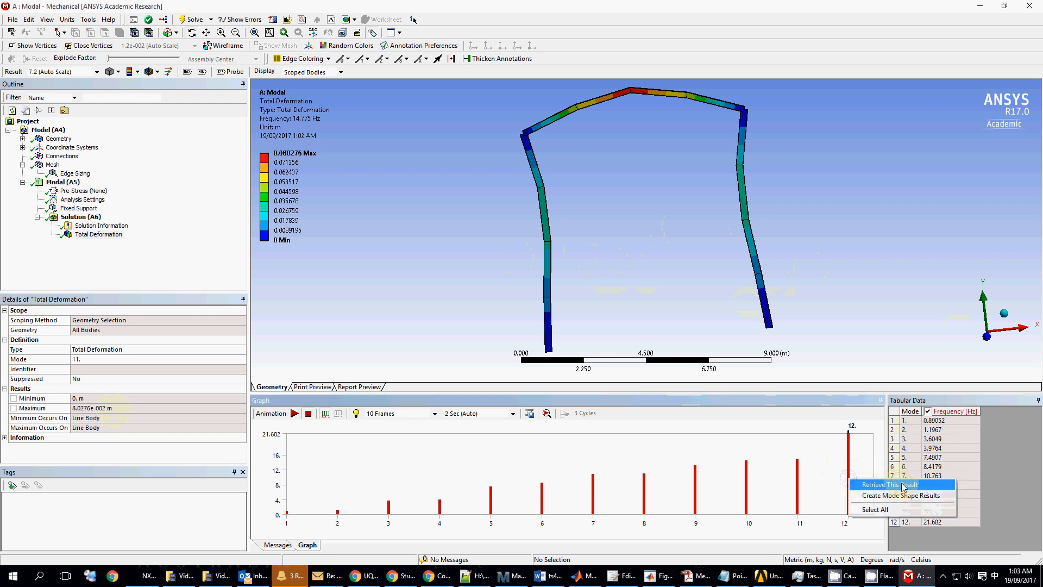
{"action": "left_click", "coordinate": [891, 484]}
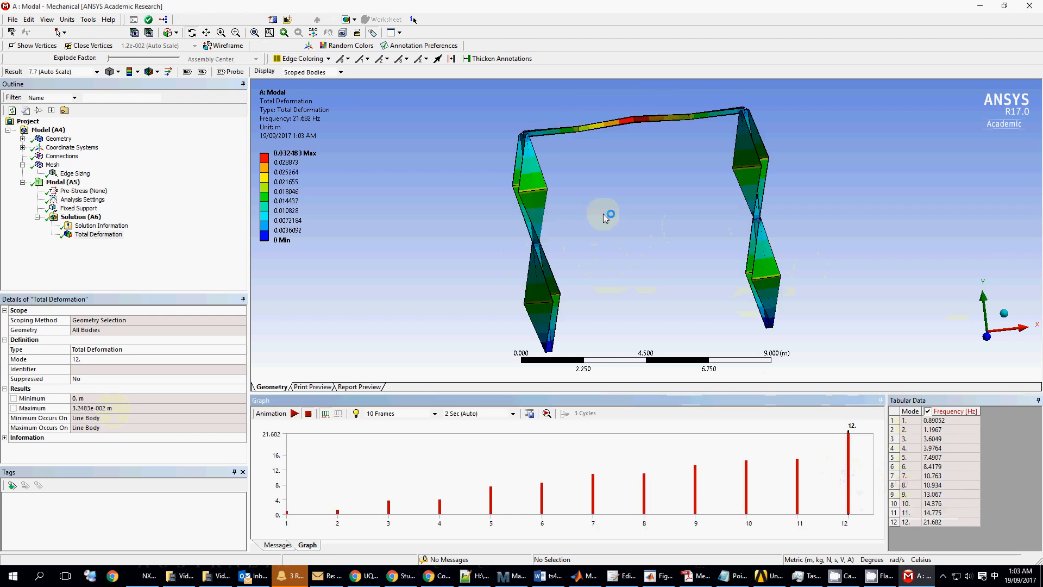
{"action": "right_click", "coordinate": [799, 487]}
{"action": "left_click", "coordinate": [816, 493]}
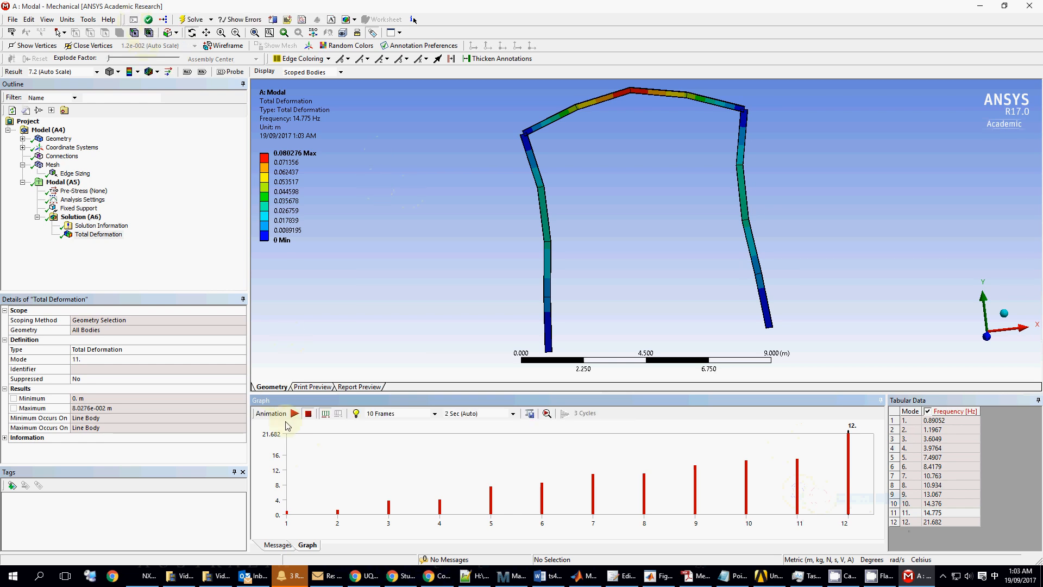
- Animate mode 11 and view it from isometric, front, side and back to isometric
{"action": "left_click", "coordinate": [294, 413]}
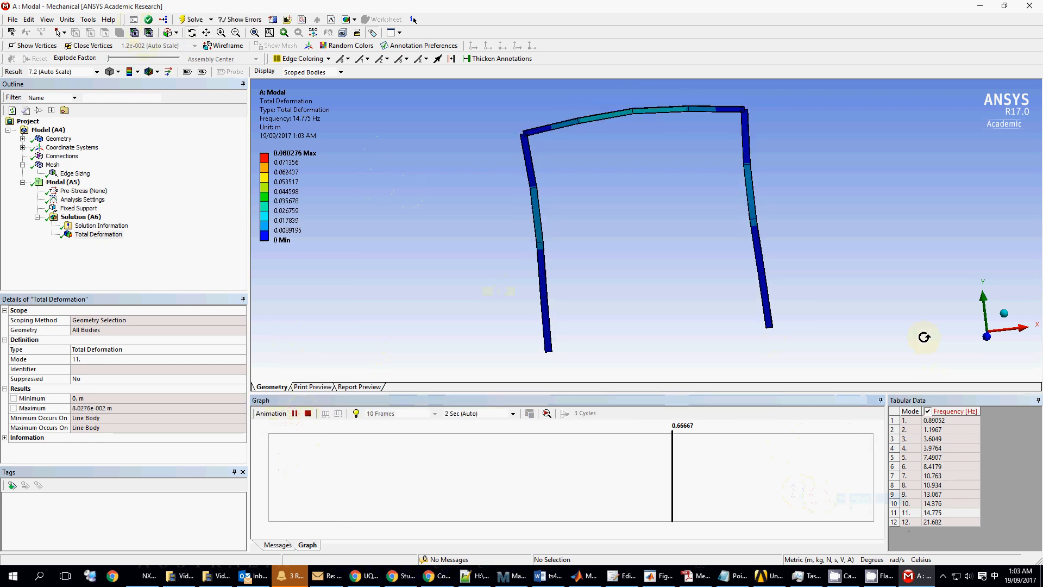
{"action": "left_click", "coordinate": [1005, 313]}
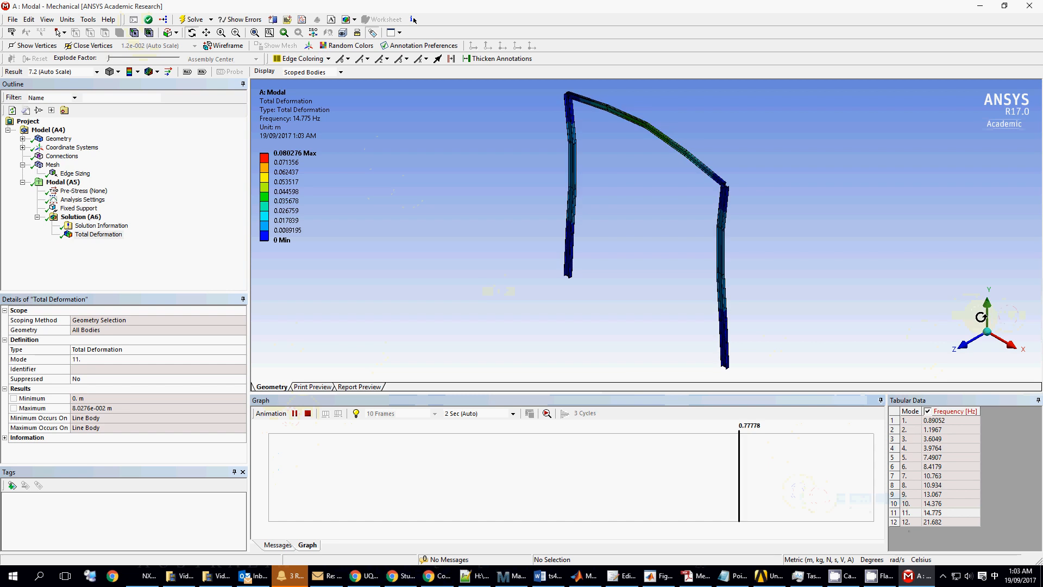
{"action": "left_click", "coordinate": [971, 342]}
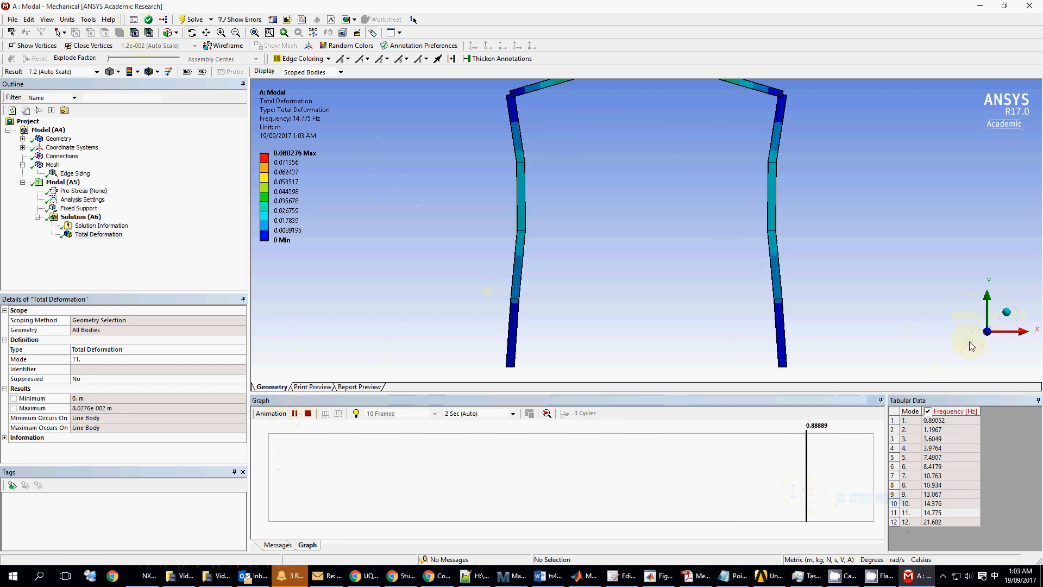
{"action": "left_click", "coordinate": [1021, 333]}
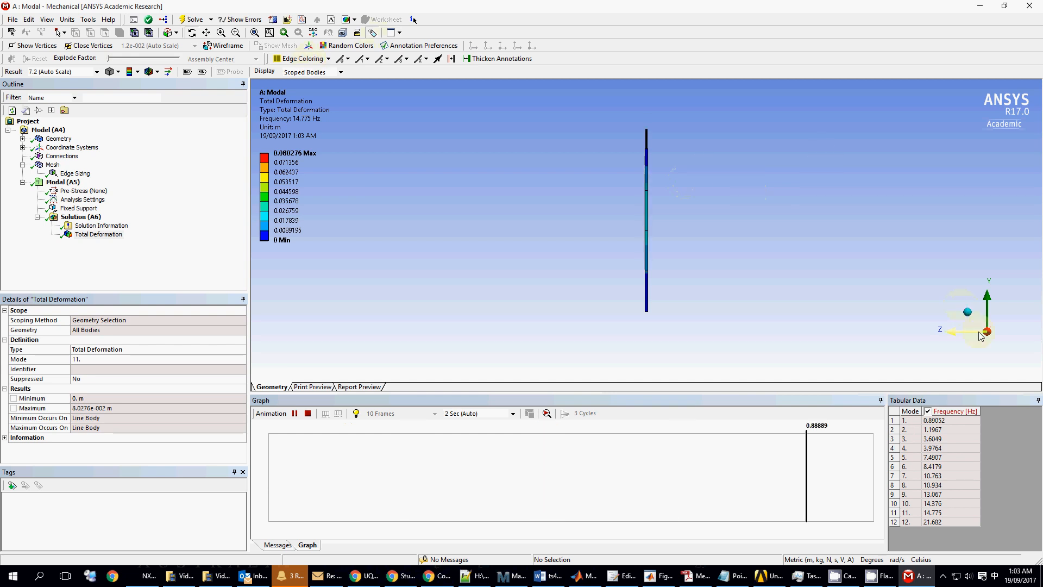
{"action": "left_click", "coordinate": [967, 312]}
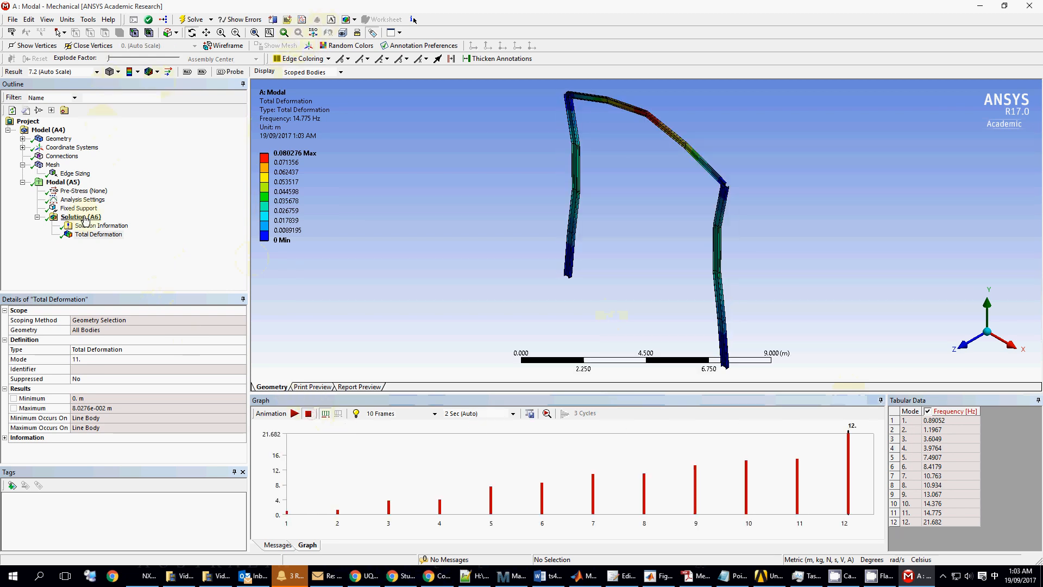
- Set edge sizing to 0.5 m, regenerate the mesh, re-solve, and show Total Deformation
{"action": "left_click", "coordinate": [62, 174]}
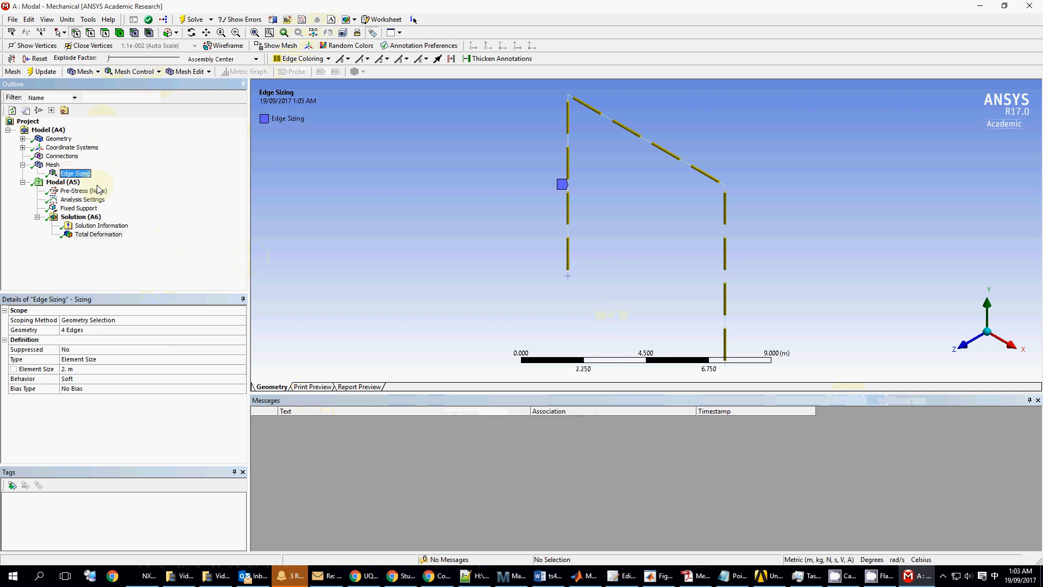
{"action": "left_click", "coordinate": [75, 369]}
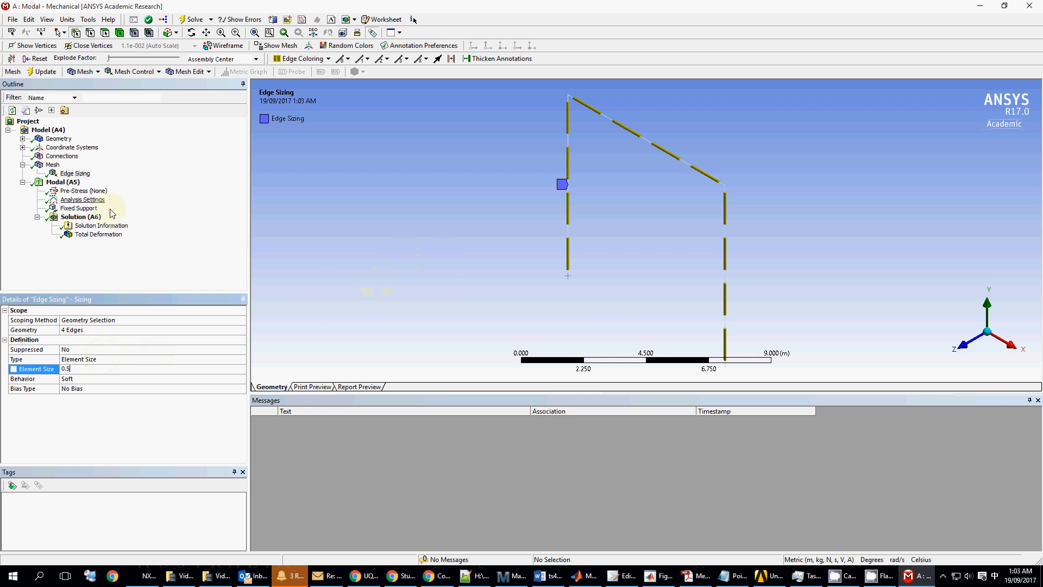
{"action": "left_click", "coordinate": [35, 70]}
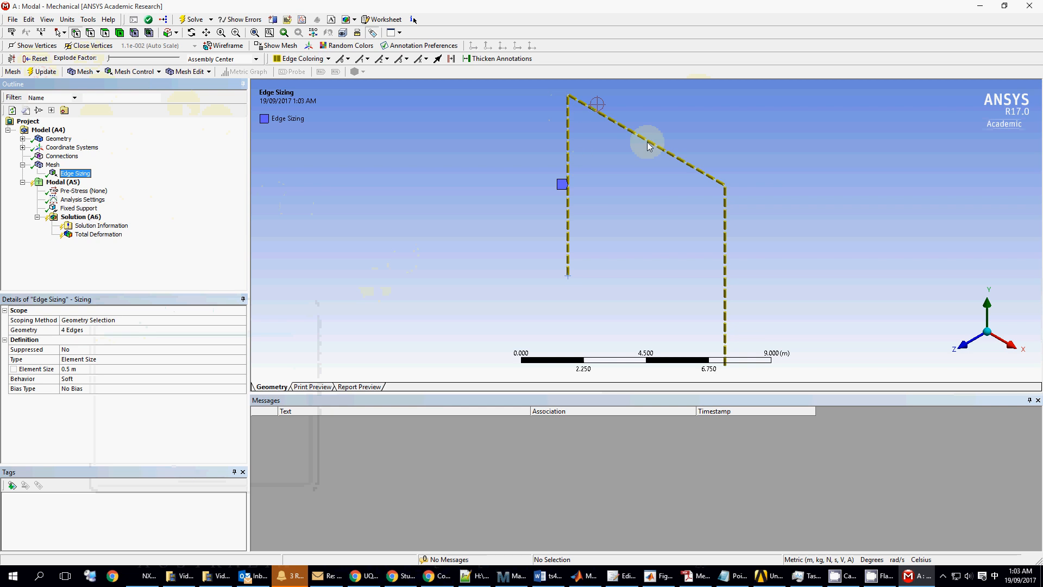
{"action": "left_click", "coordinate": [383, 143]}
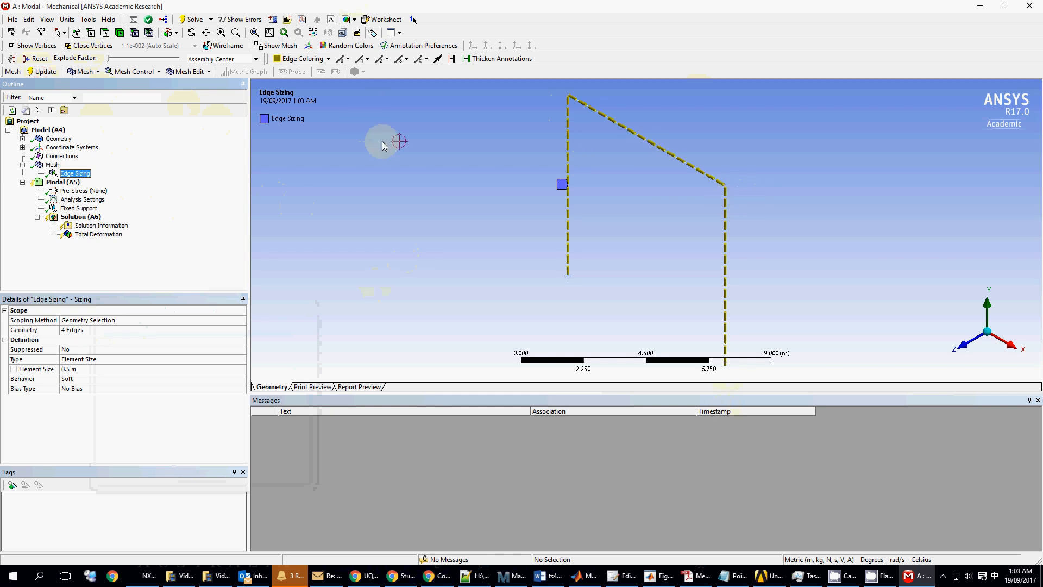
{"action": "left_click", "coordinate": [192, 19]}
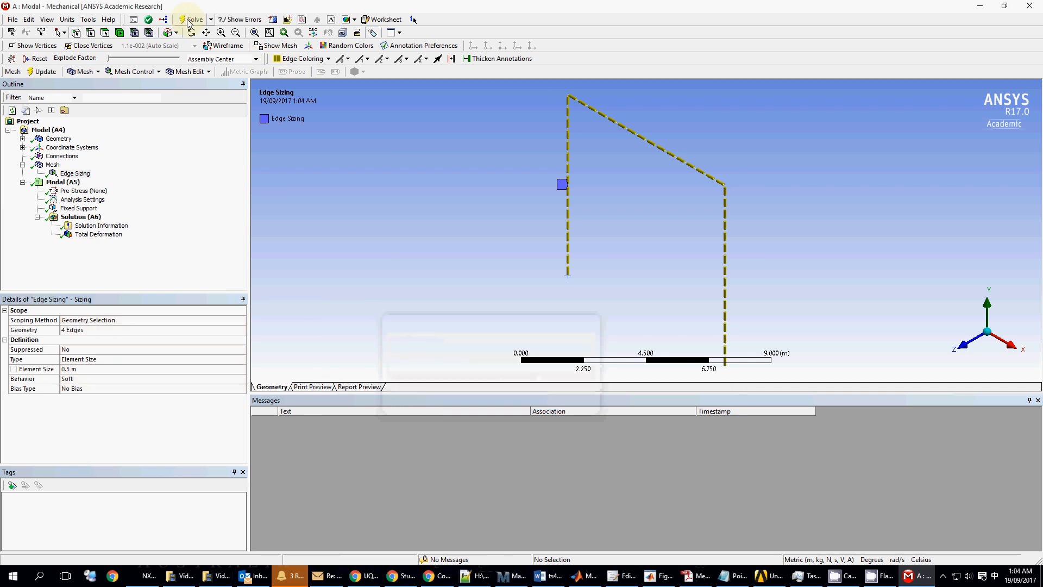
{"action": "left_click", "coordinate": [99, 235]}
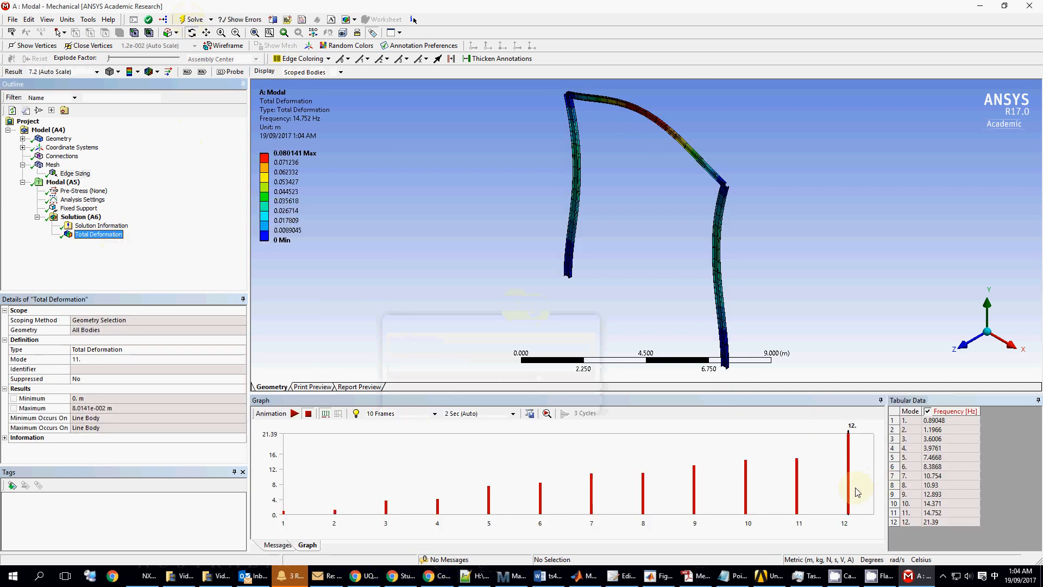
- Retrieve the refined mode 11 shape, rotate the view, and play then stop its animation
{"action": "left_click", "coordinate": [797, 505]}
{"action": "right_click", "coordinate": [797, 504]}
{"action": "left_click", "coordinate": [843, 508]}
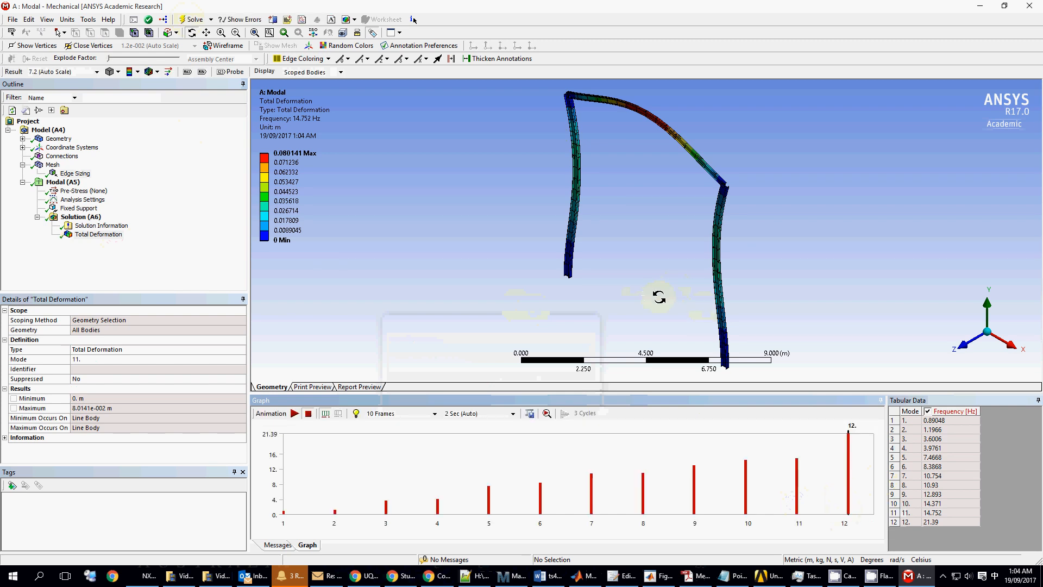
{"action": "middle_click_drag", "start_coordinate": [679, 304], "coordinate": [769, 276]}
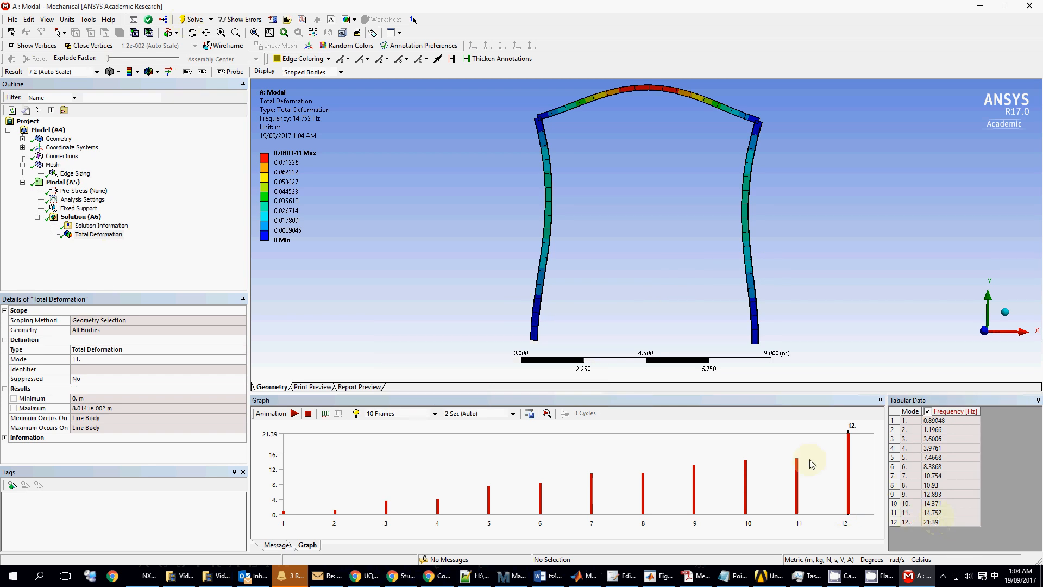
{"action": "left_click", "coordinate": [294, 413]}
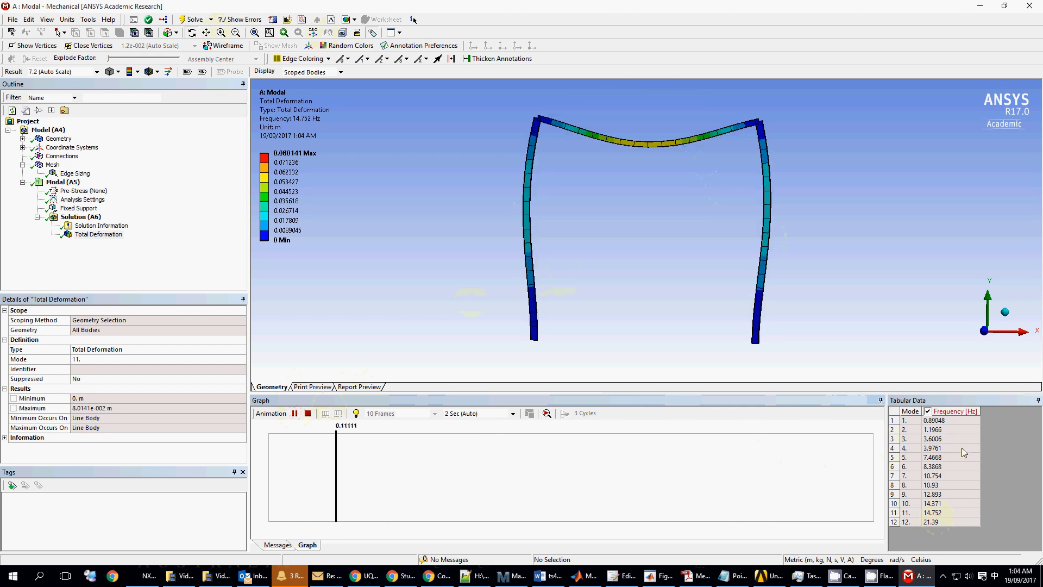
{"action": "left_click", "coordinate": [307, 413]}
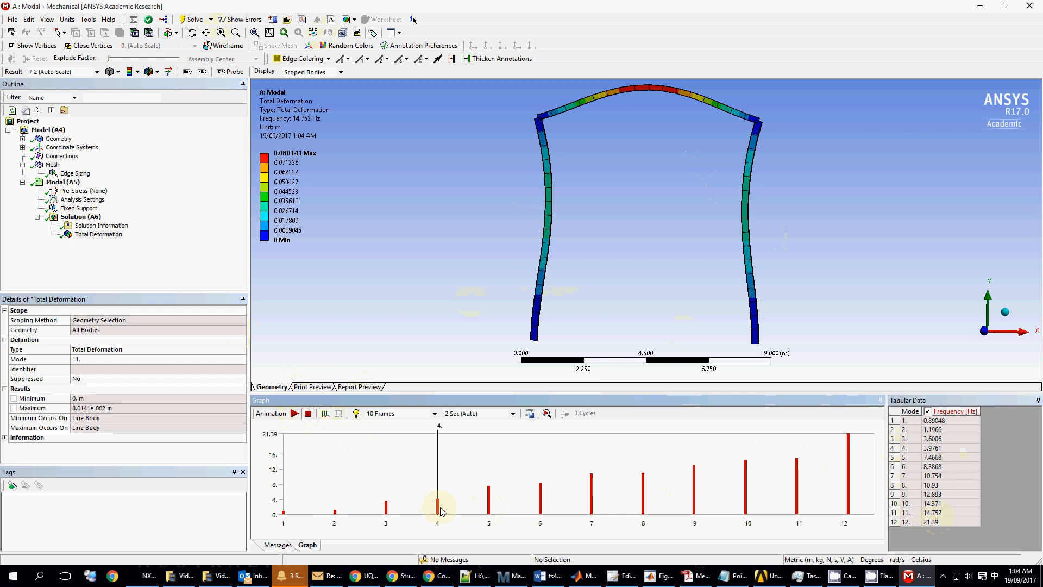
- Retrieve mode 4 at 3.9761 Hz and play then stop its animation
{"action": "right_click", "coordinate": [441, 508]}
{"action": "left_click", "coordinate": [473, 509]}
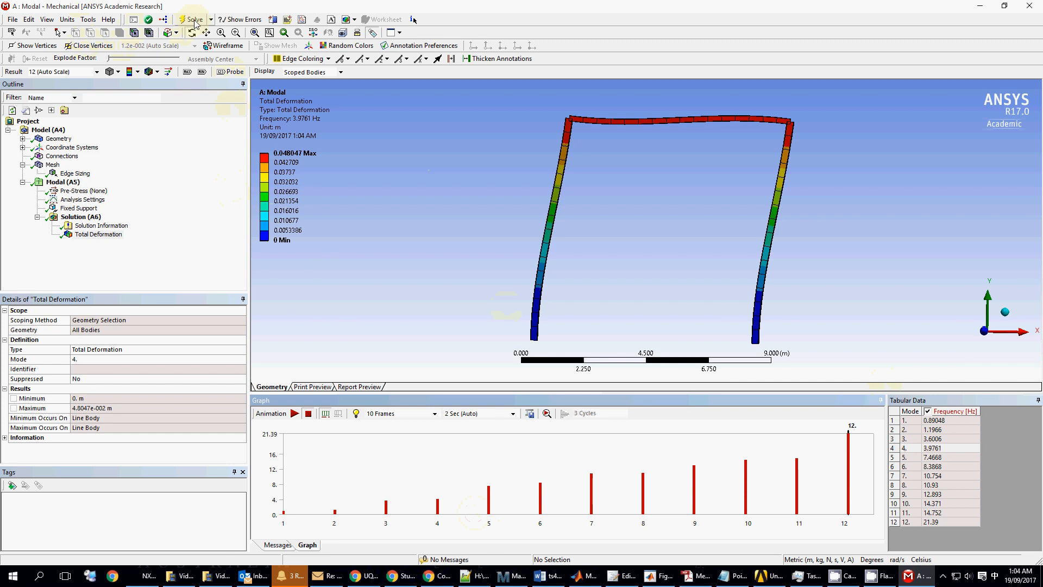
{"action": "left_click", "coordinate": [296, 414]}
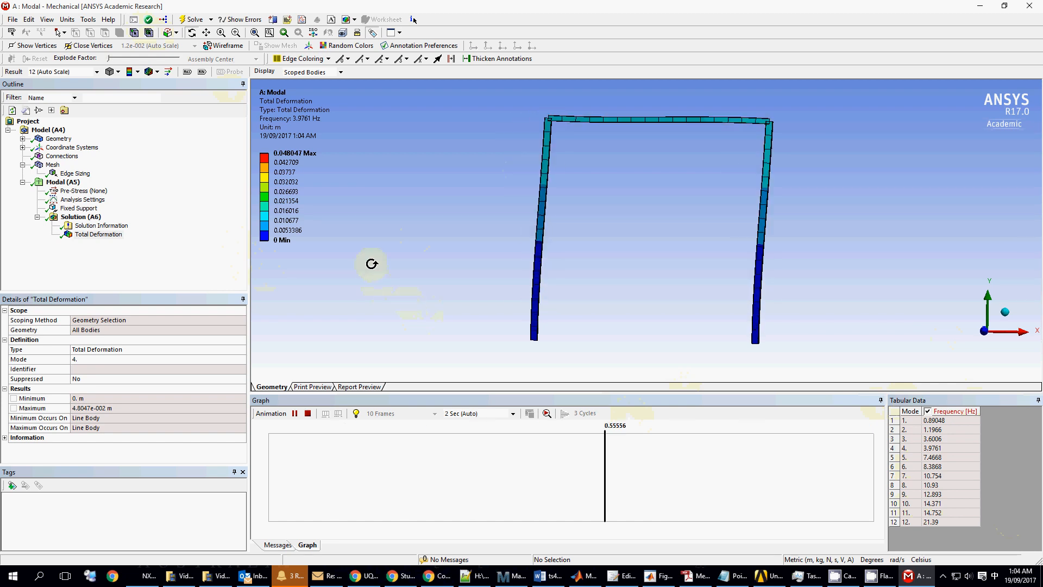
{"action": "left_click", "coordinate": [308, 414]}
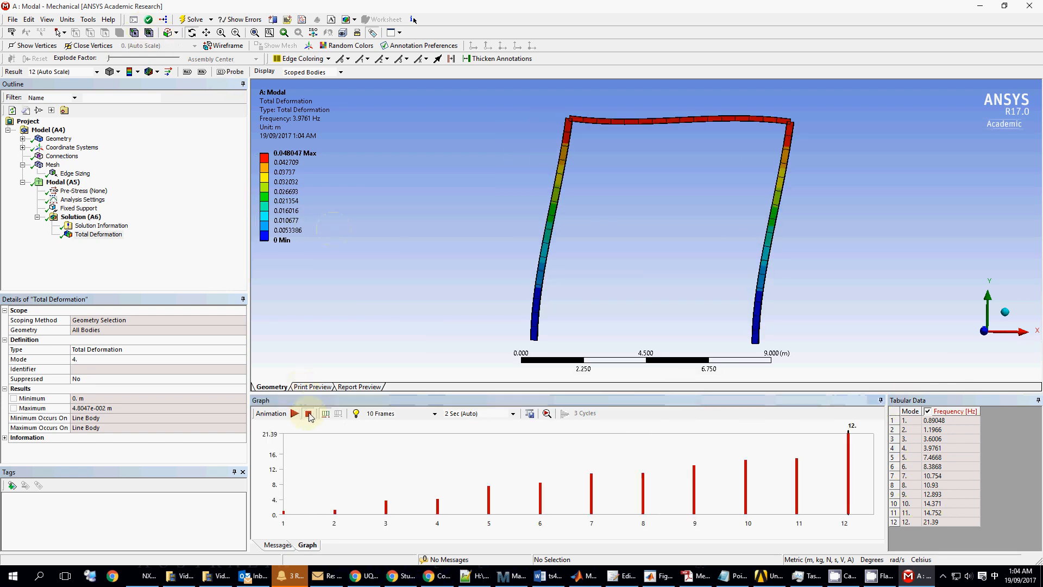